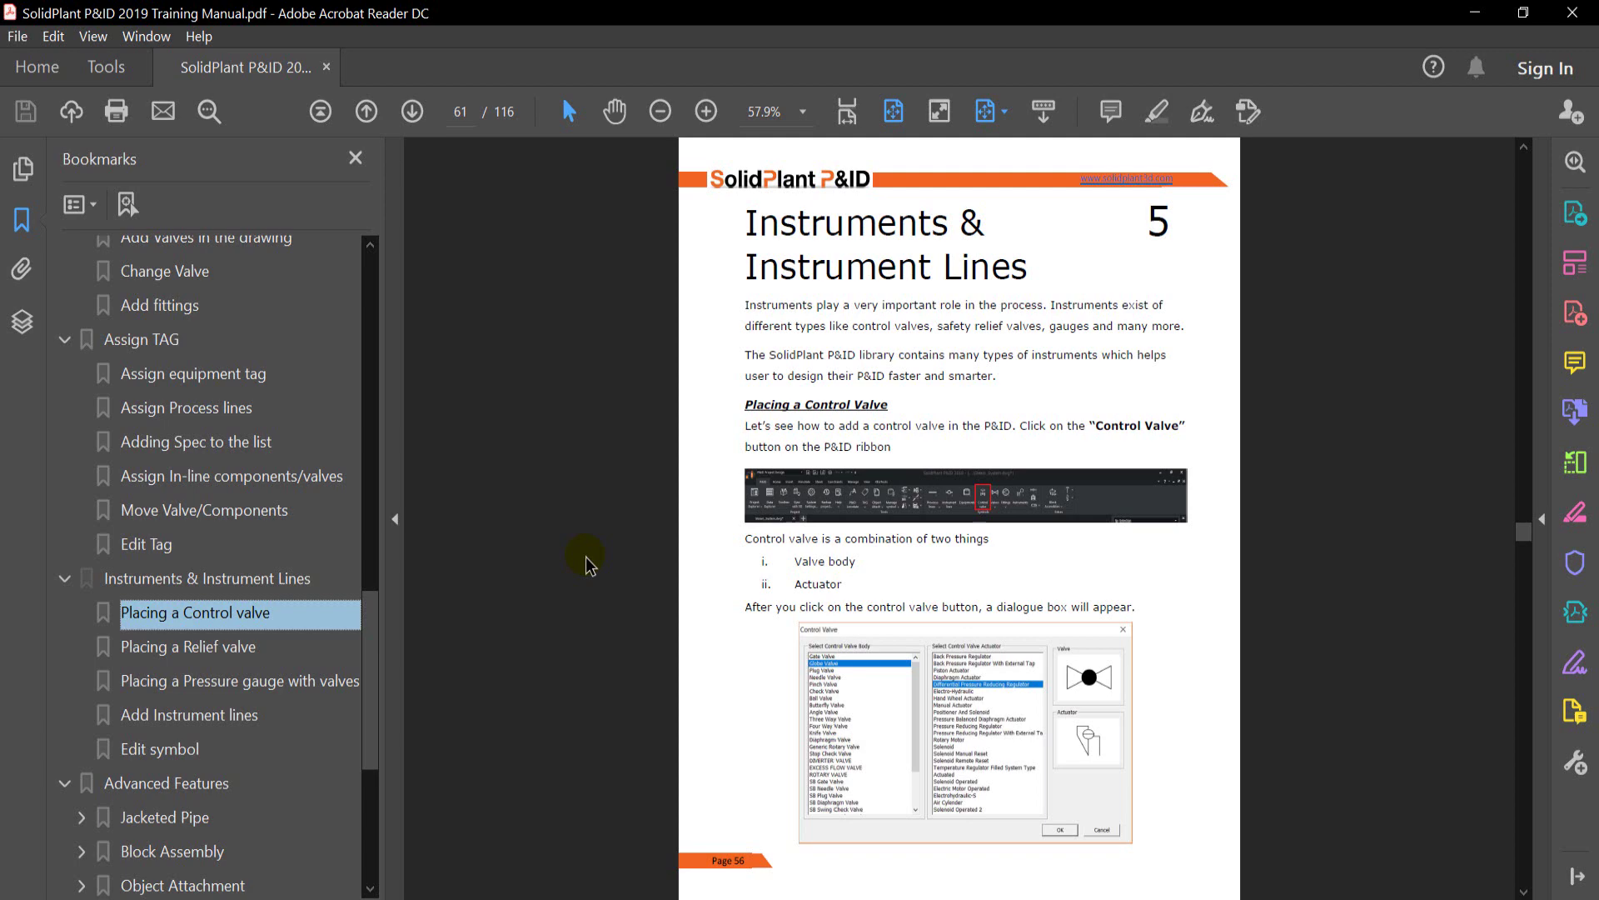
- Read the manual's control valve pages 61–63, then return to the SolidPlant P&ID drawing
scroll(714, 540, down, 3)
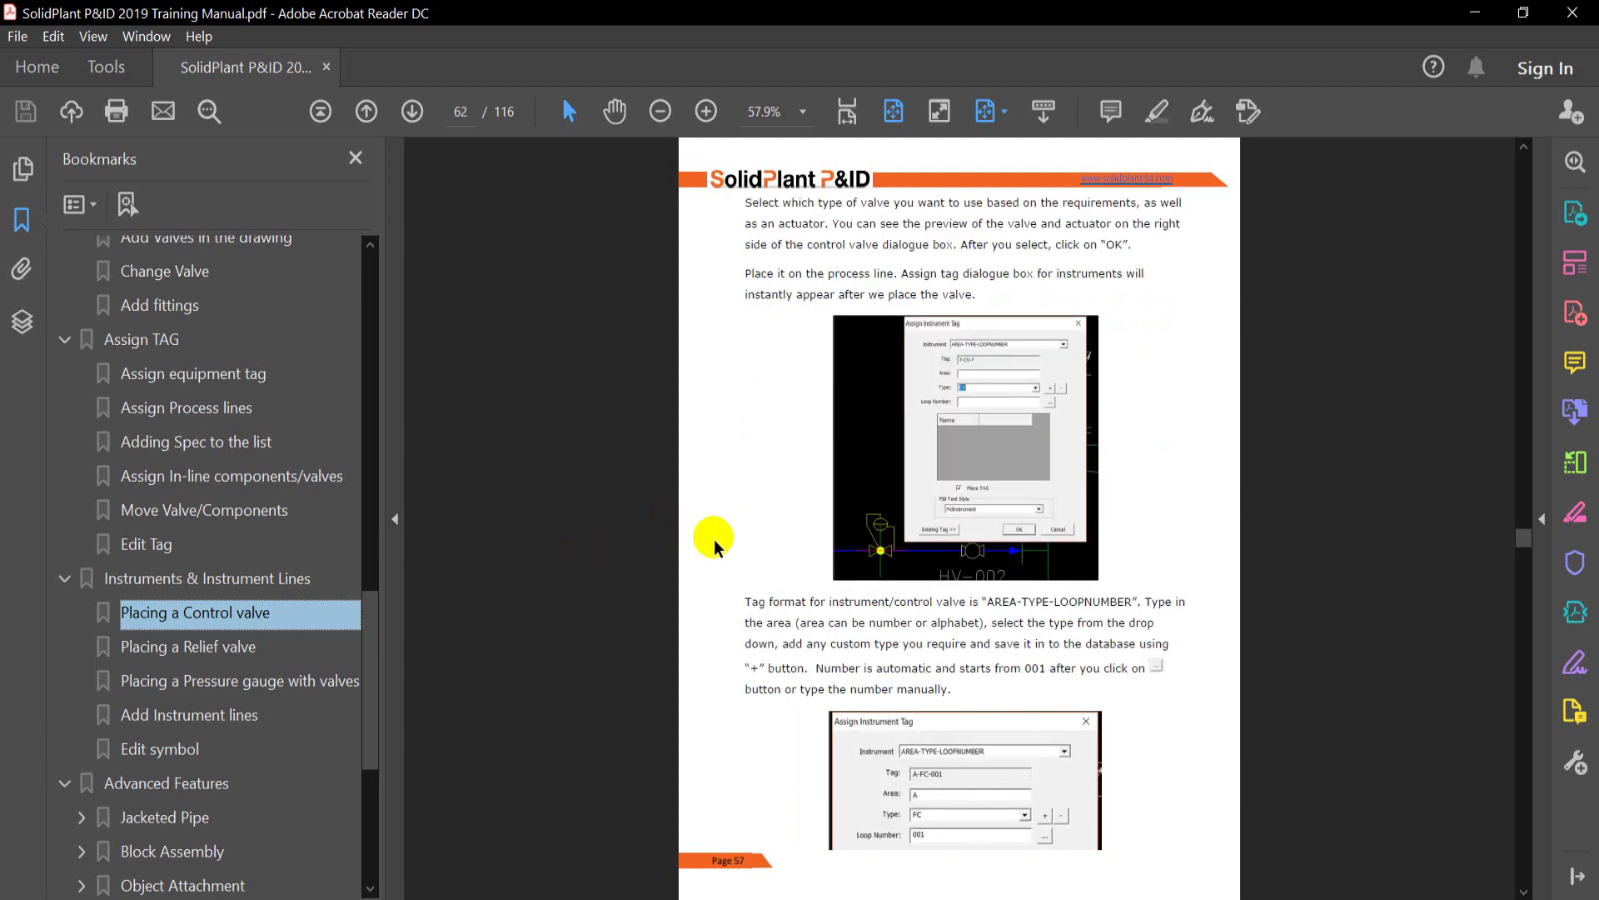
scroll(715, 545, down, 3)
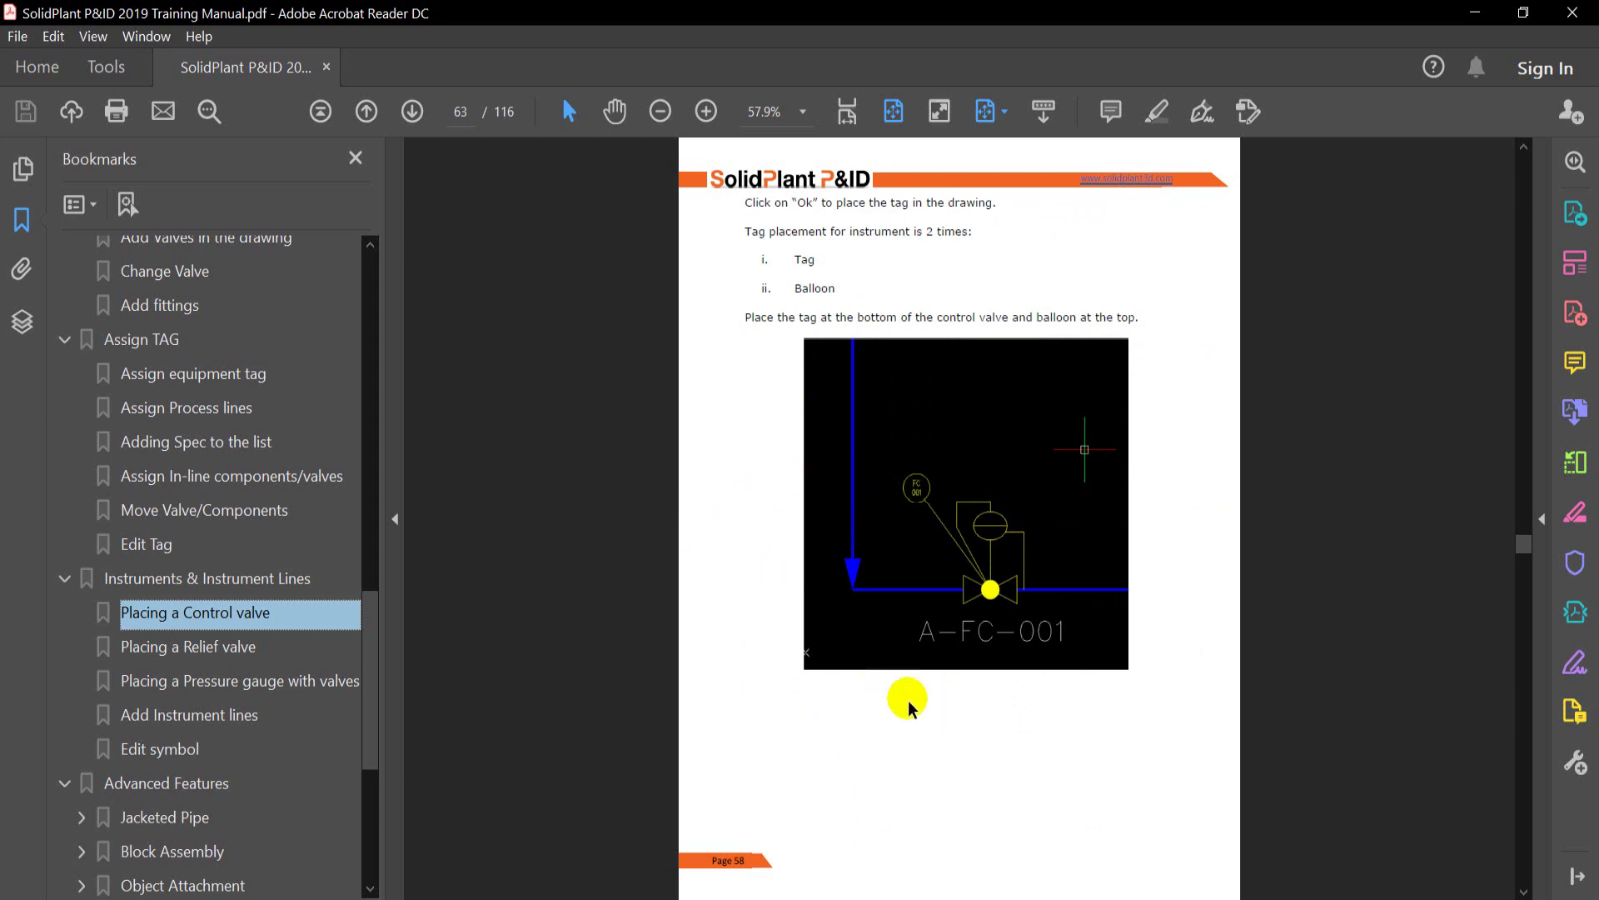
key(alt+Tab)
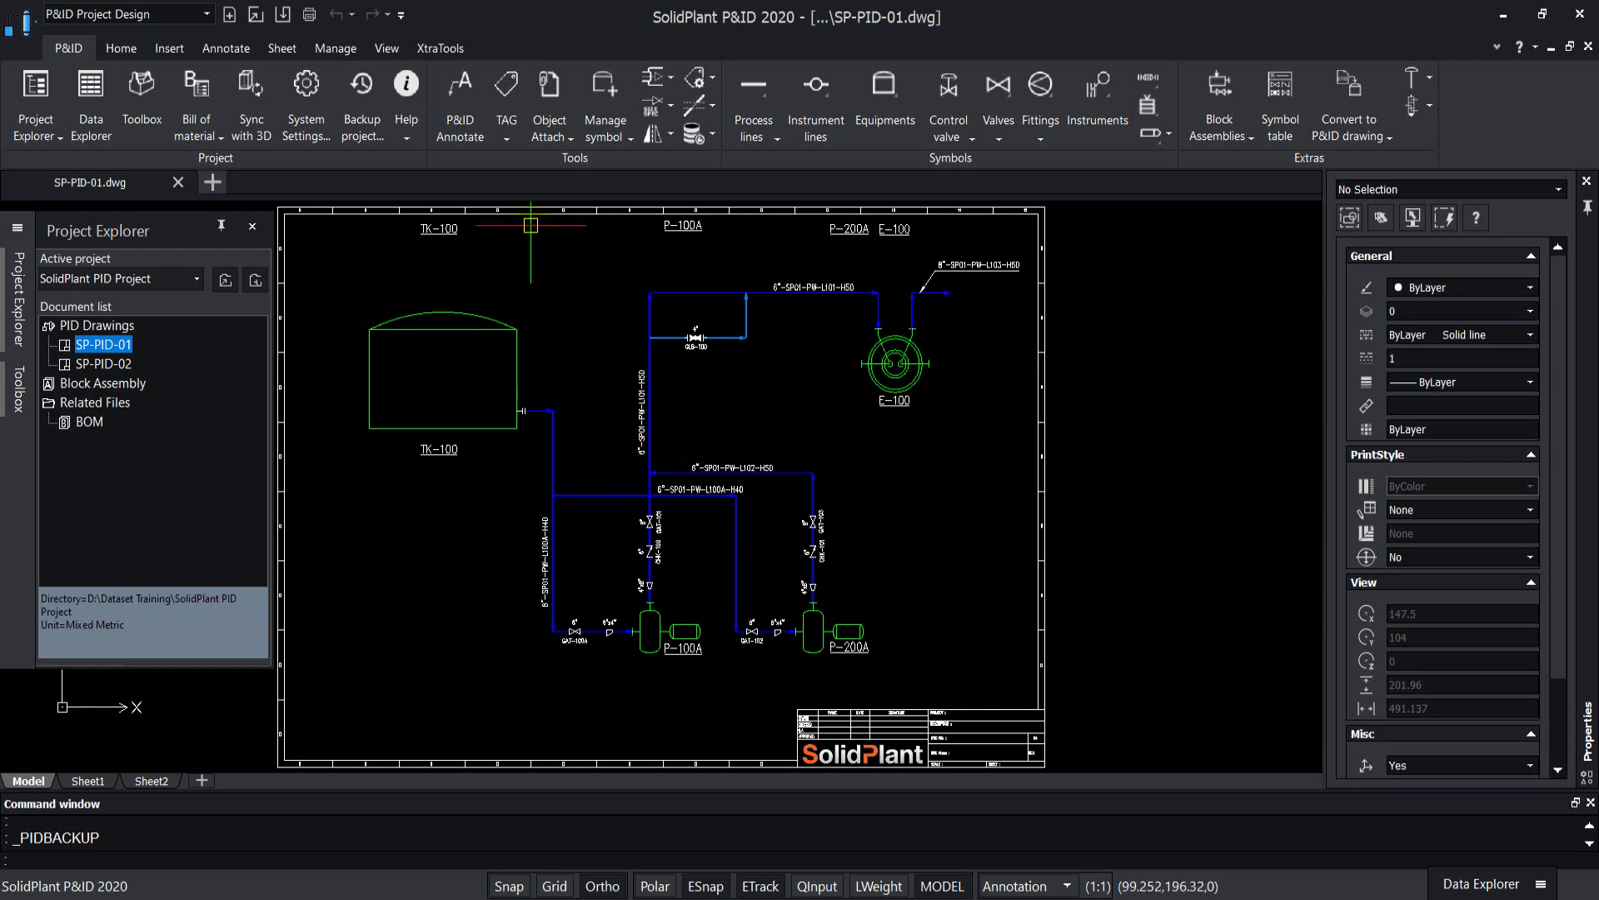
- Open the PnID's Object symbol editor from Manage symbol > Edit symbol
click(619, 140)
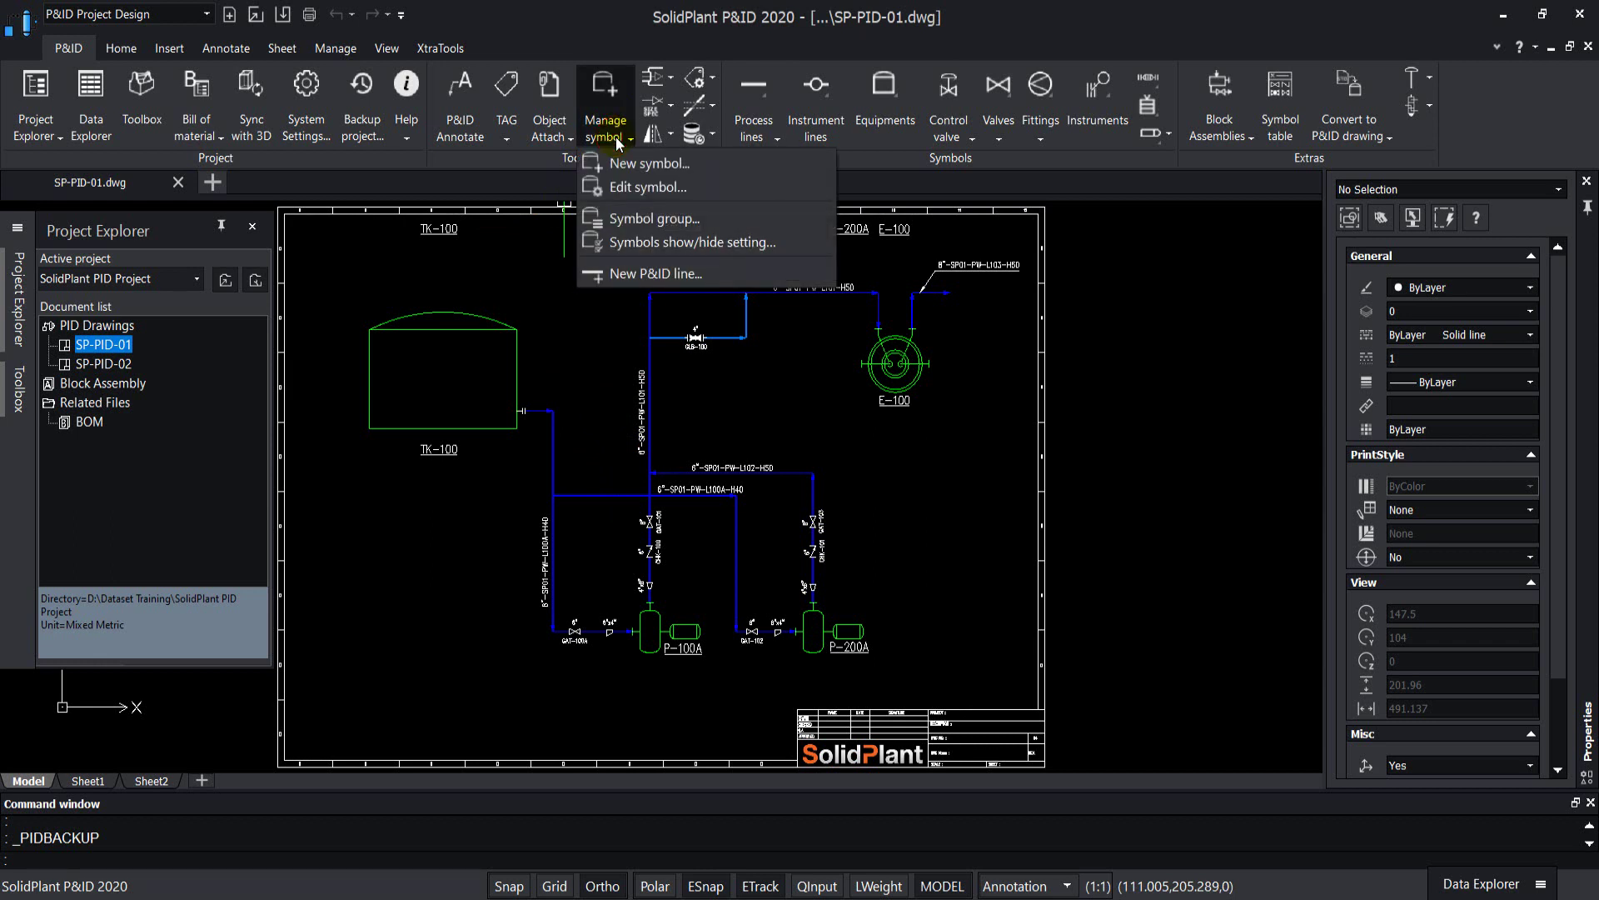
click(666, 190)
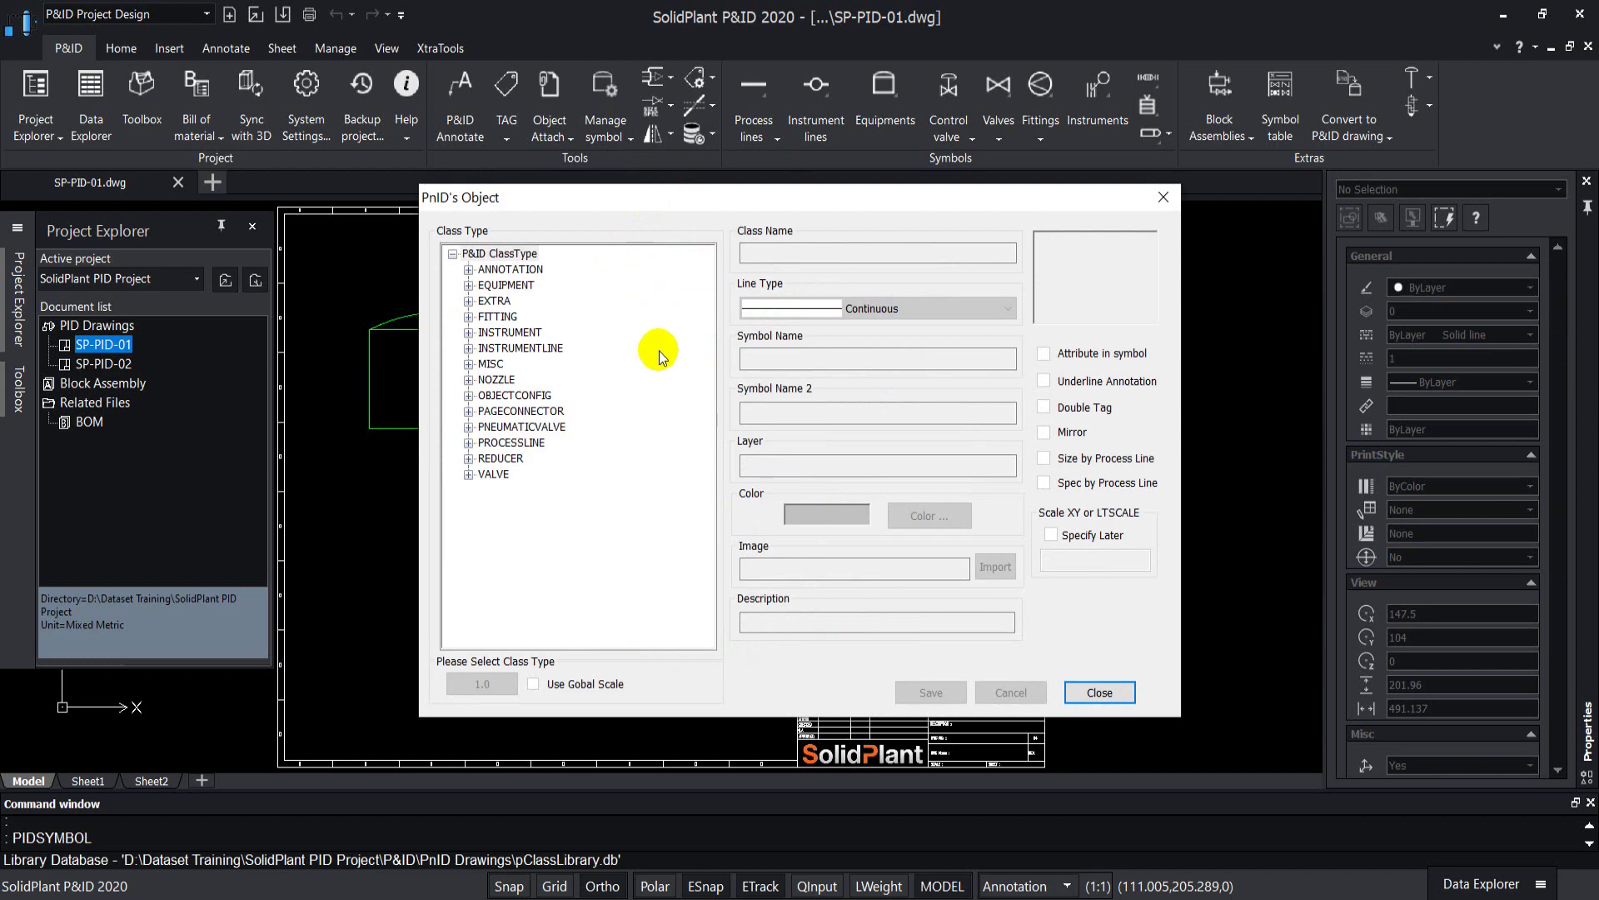
- Expand INSTRUMENT > GENERAL INSTRUMENT and select the FIELD DISCRETE symbol
click(515, 334)
double_click(517, 335)
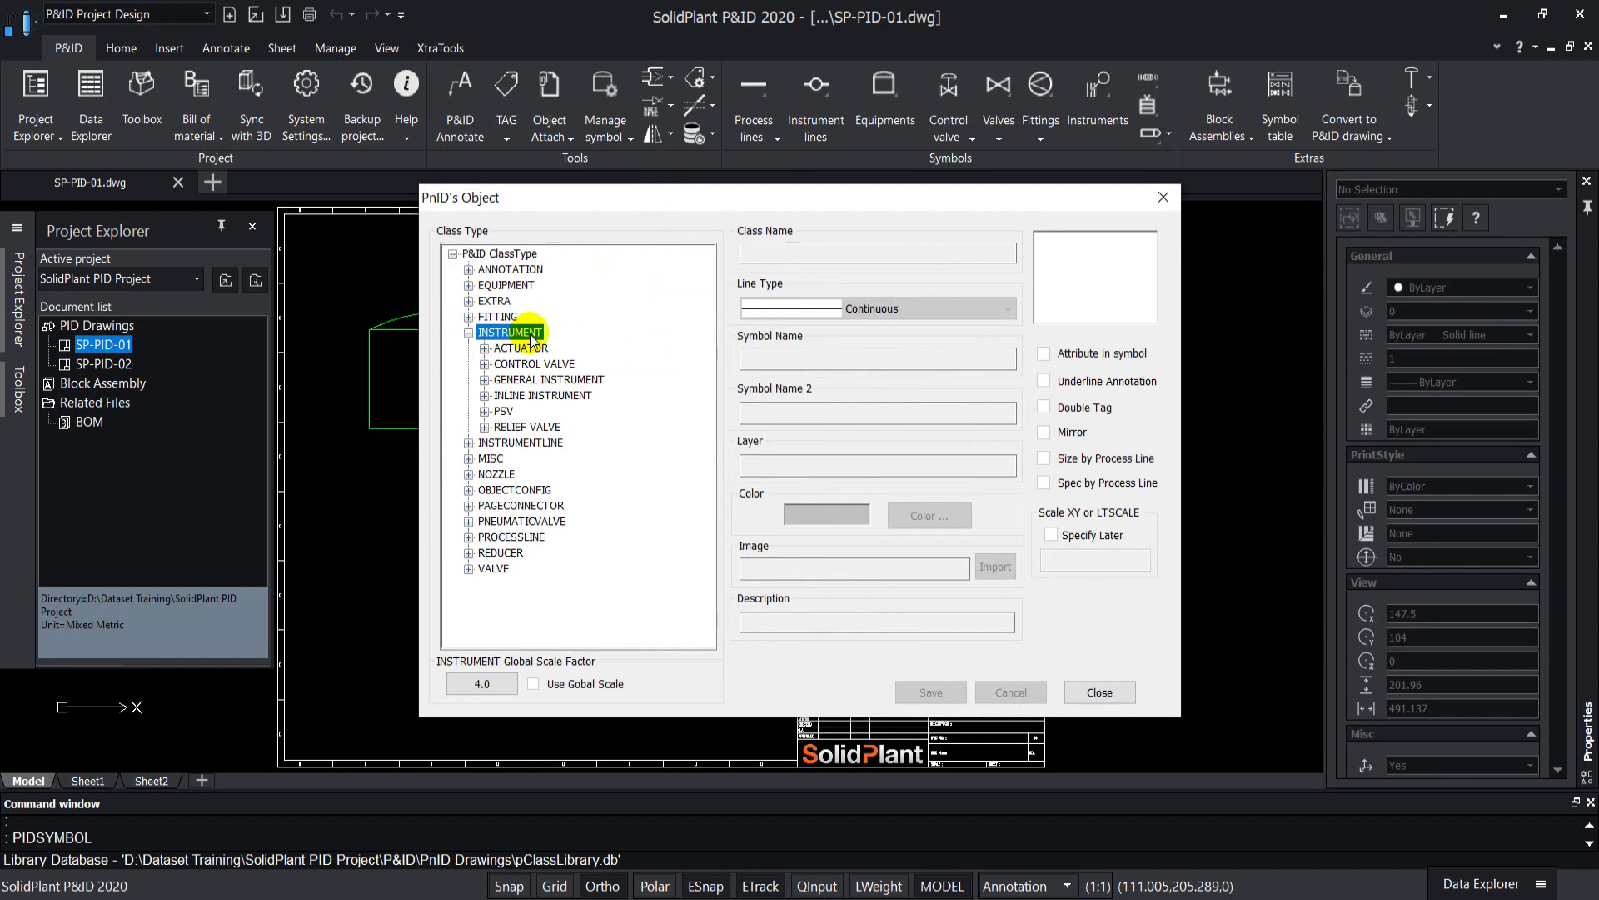
click(510, 381)
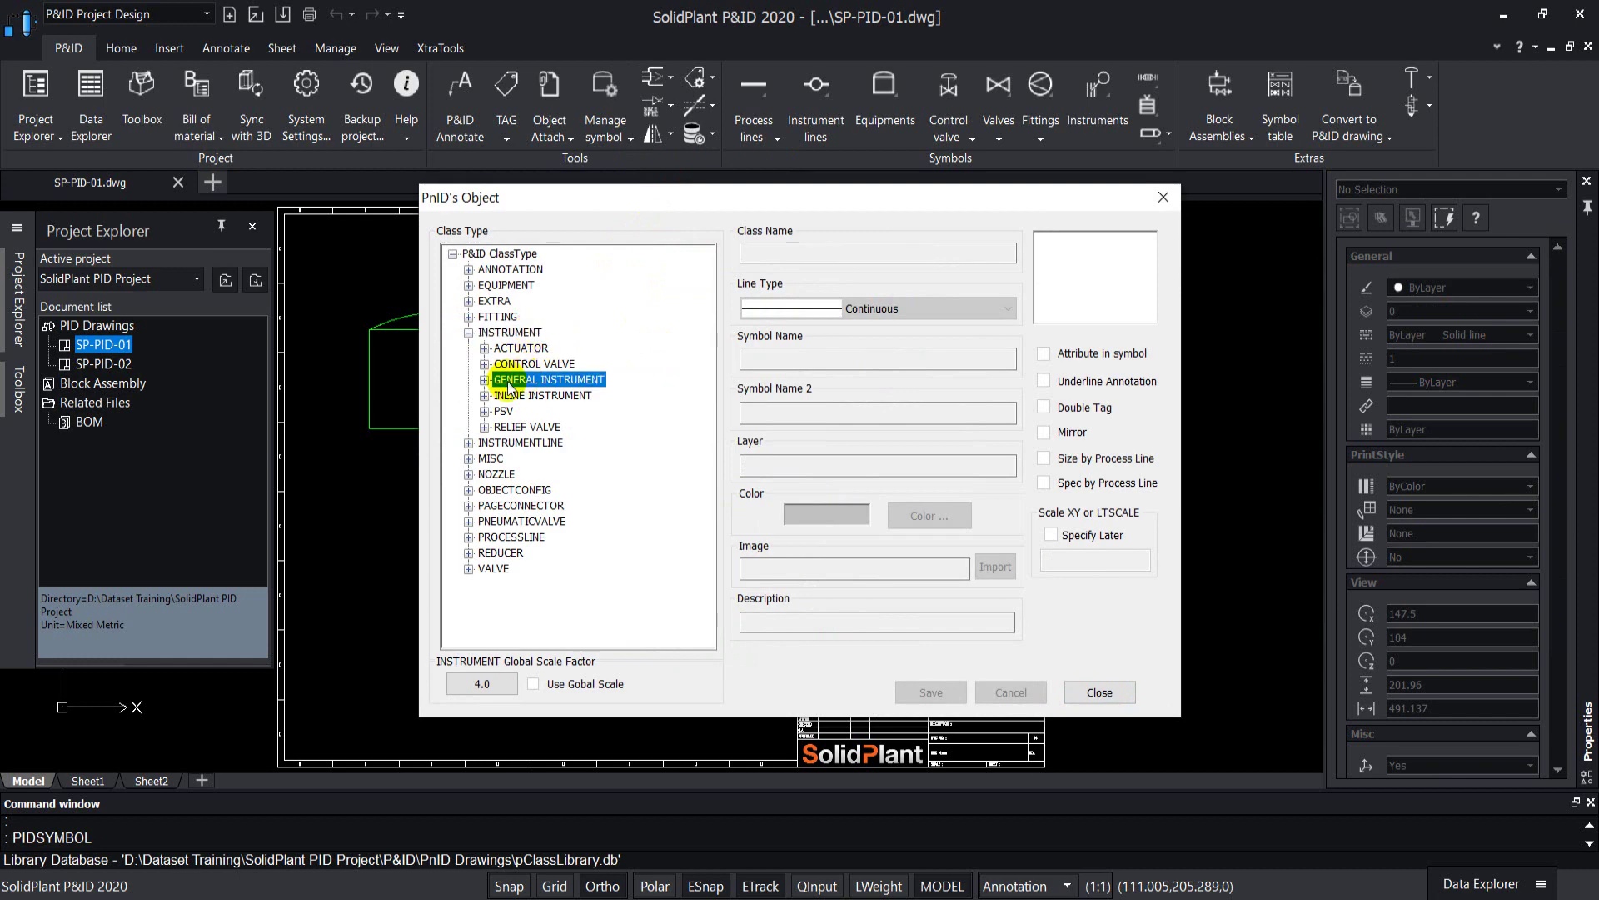
double_click(508, 382)
click(546, 443)
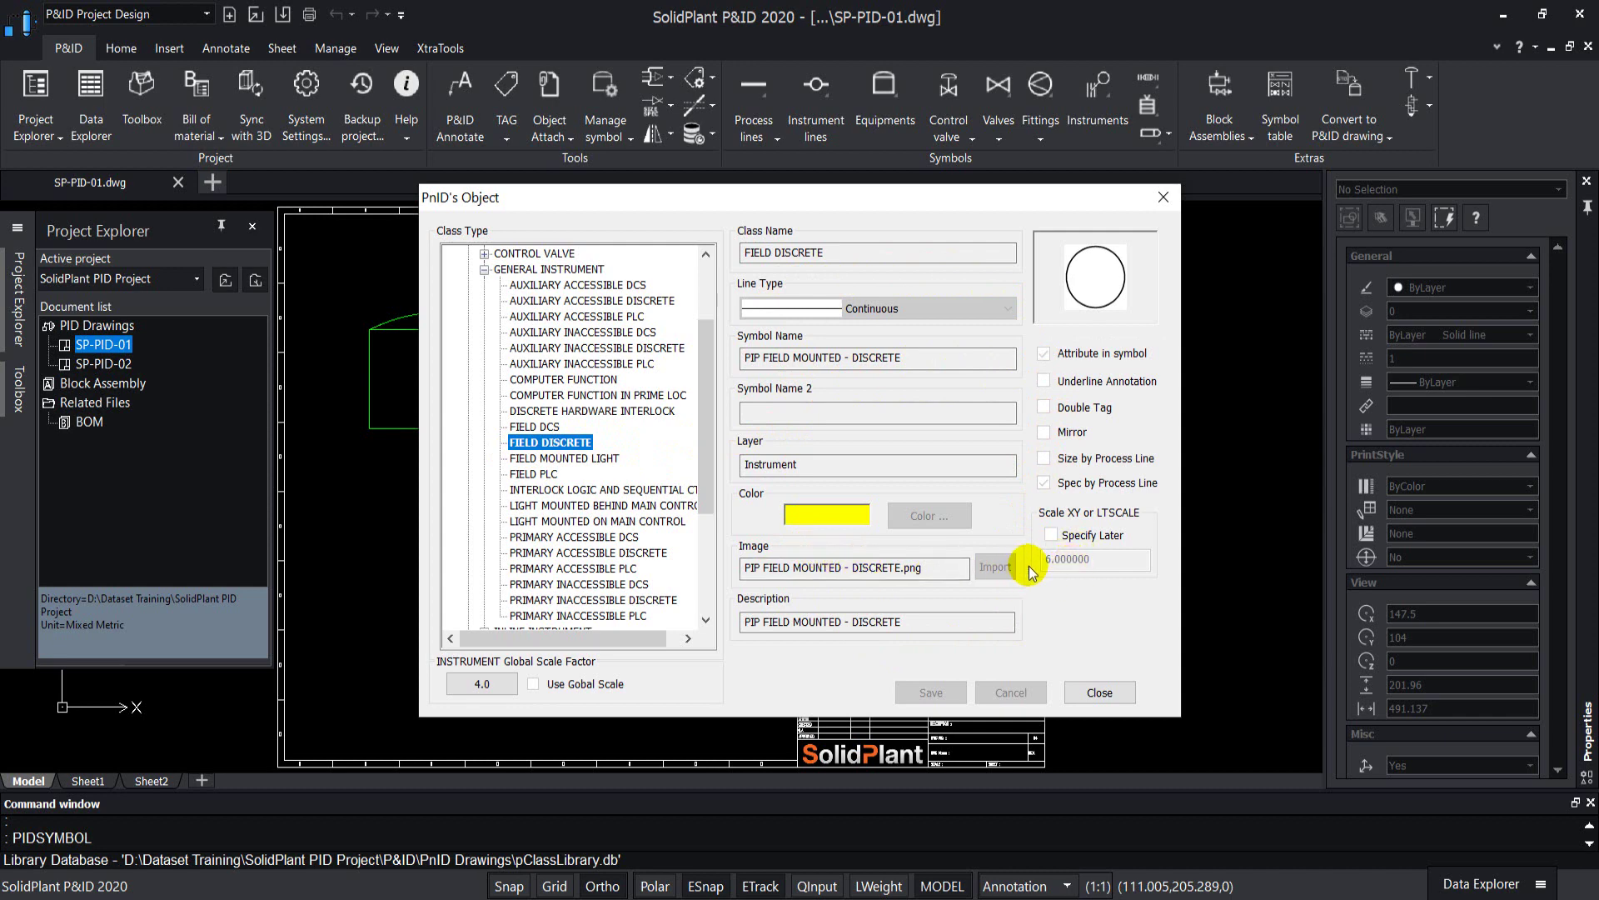
- Change FIELD DISCRETE's scale from 6 to 8 and save it
right_click(543, 446)
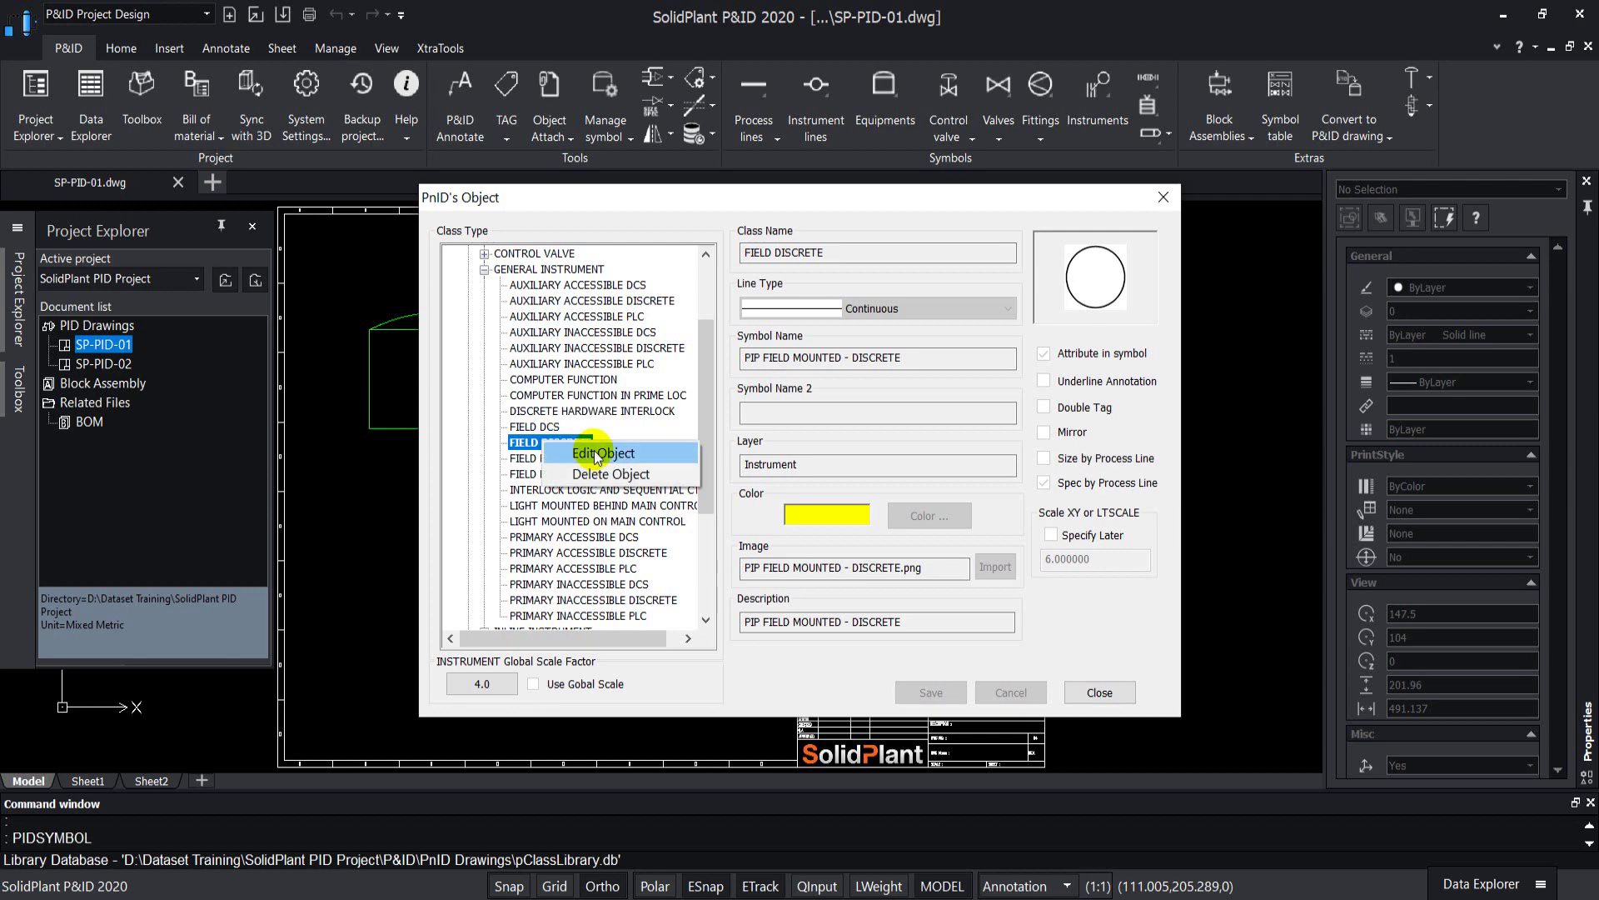
click(650, 453)
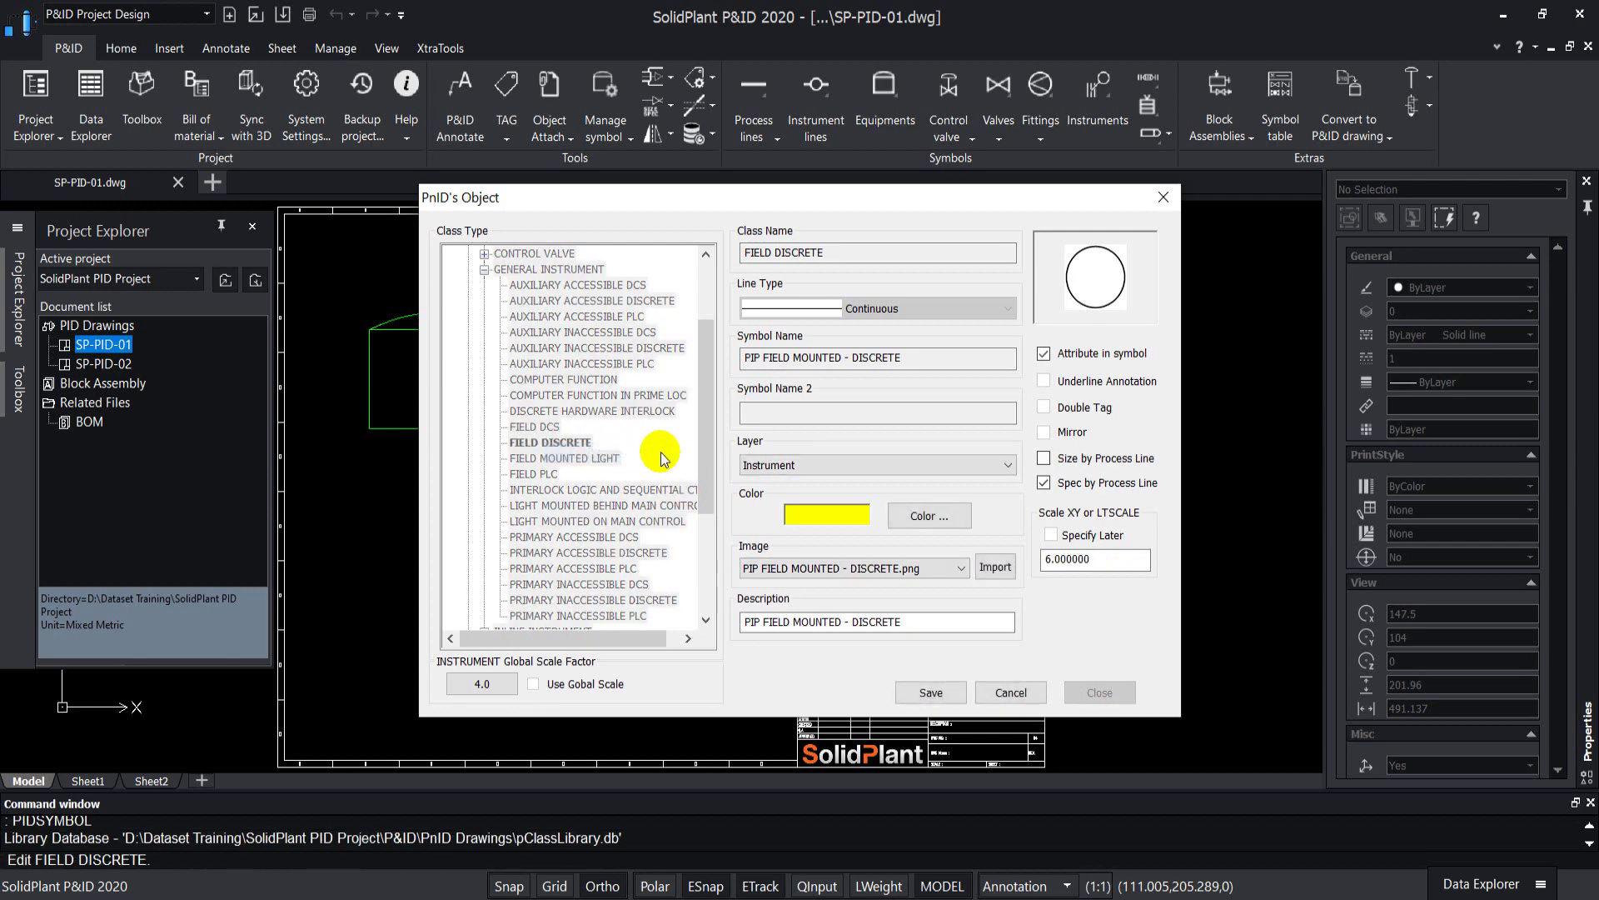
double_click(1124, 558)
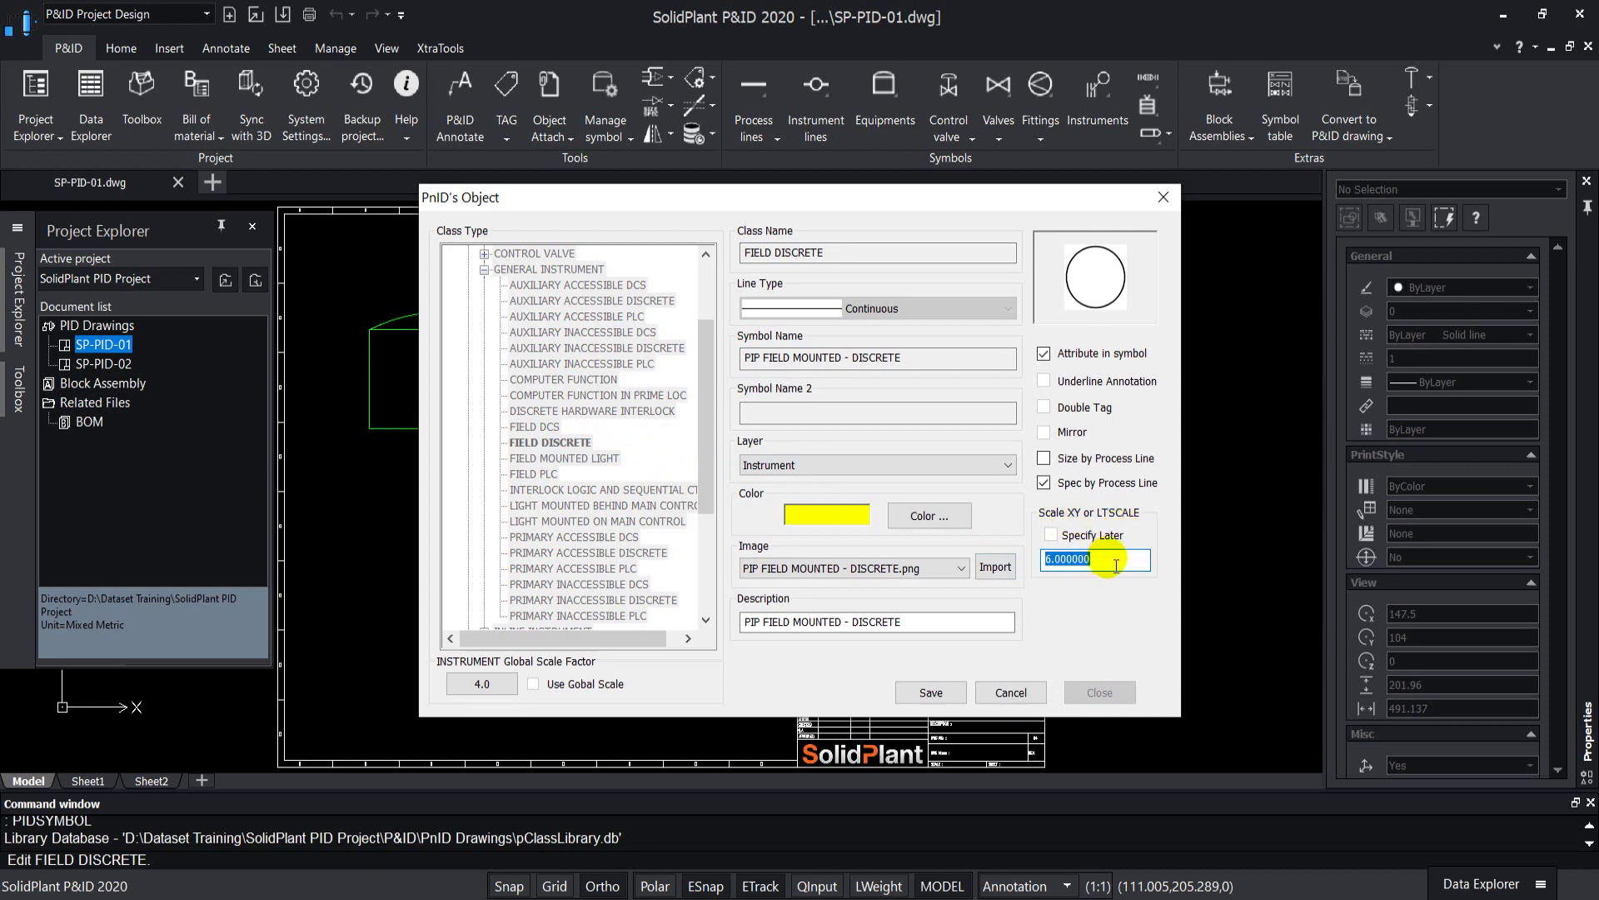
text(8)
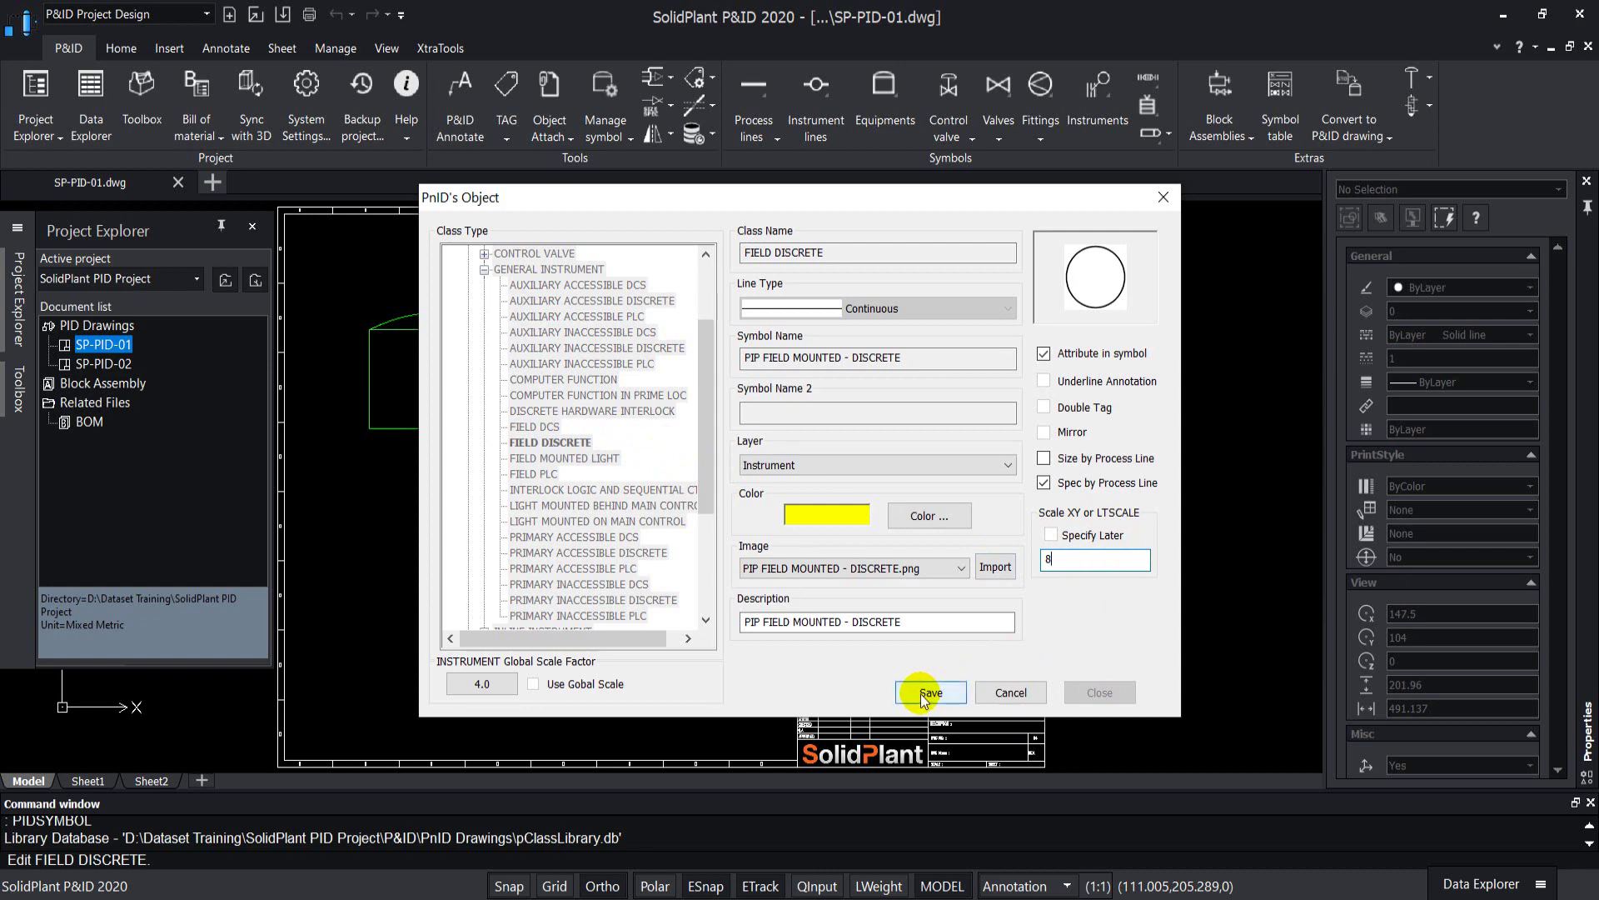
click(927, 693)
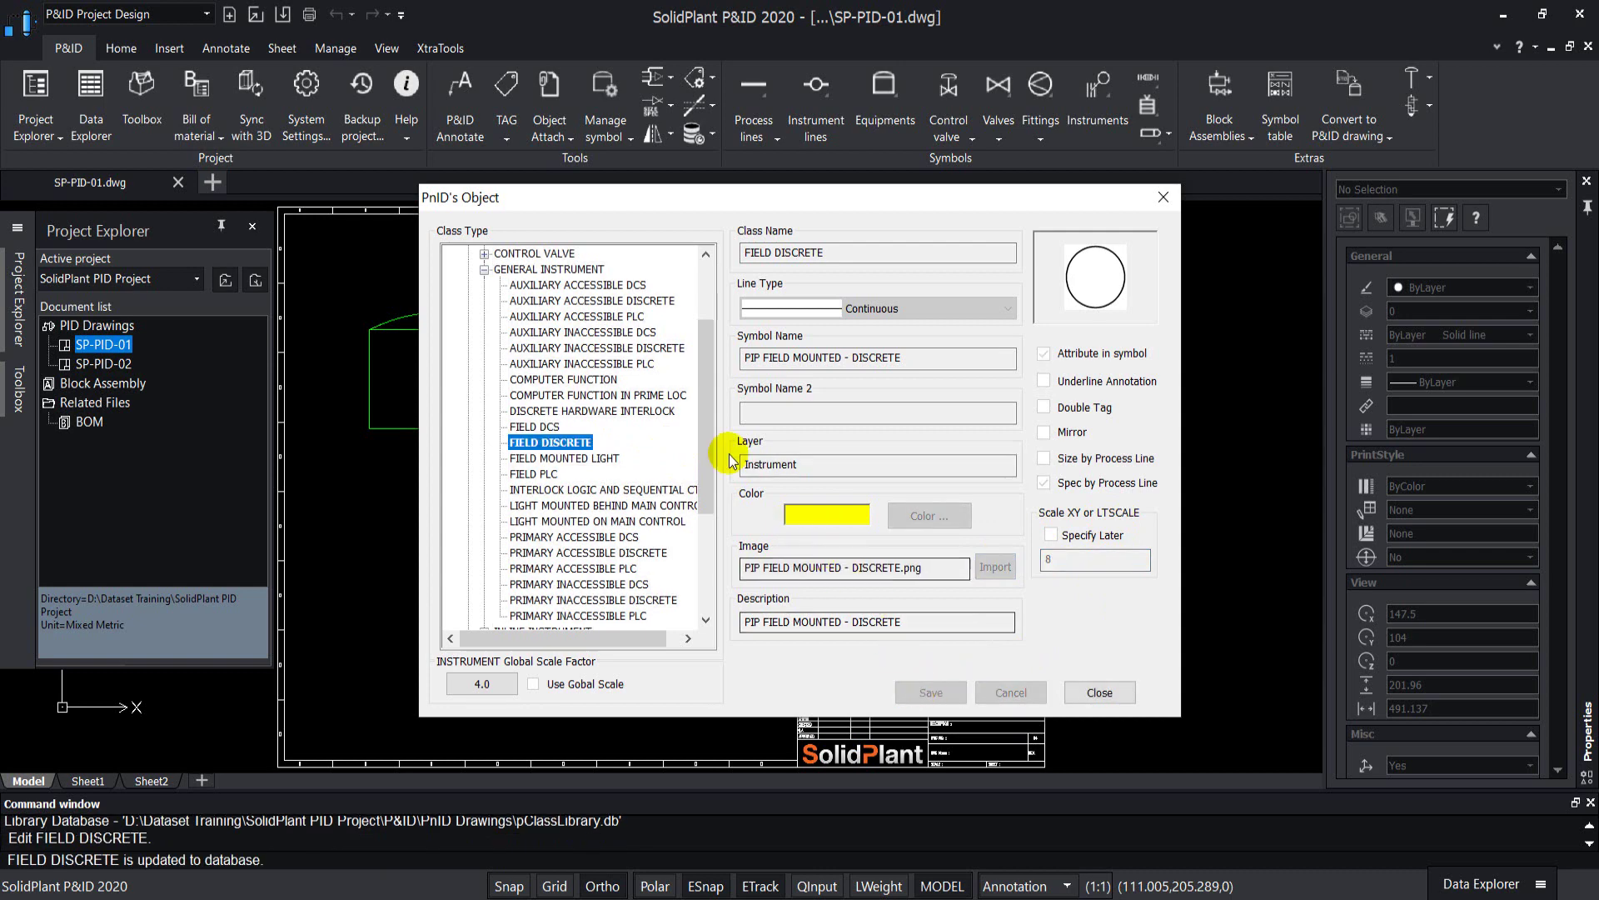
- Change PRIMARY ACCESSIBLE DCS's scale to 8, save, and collapse GENERAL INSTRUMENT
click(654, 538)
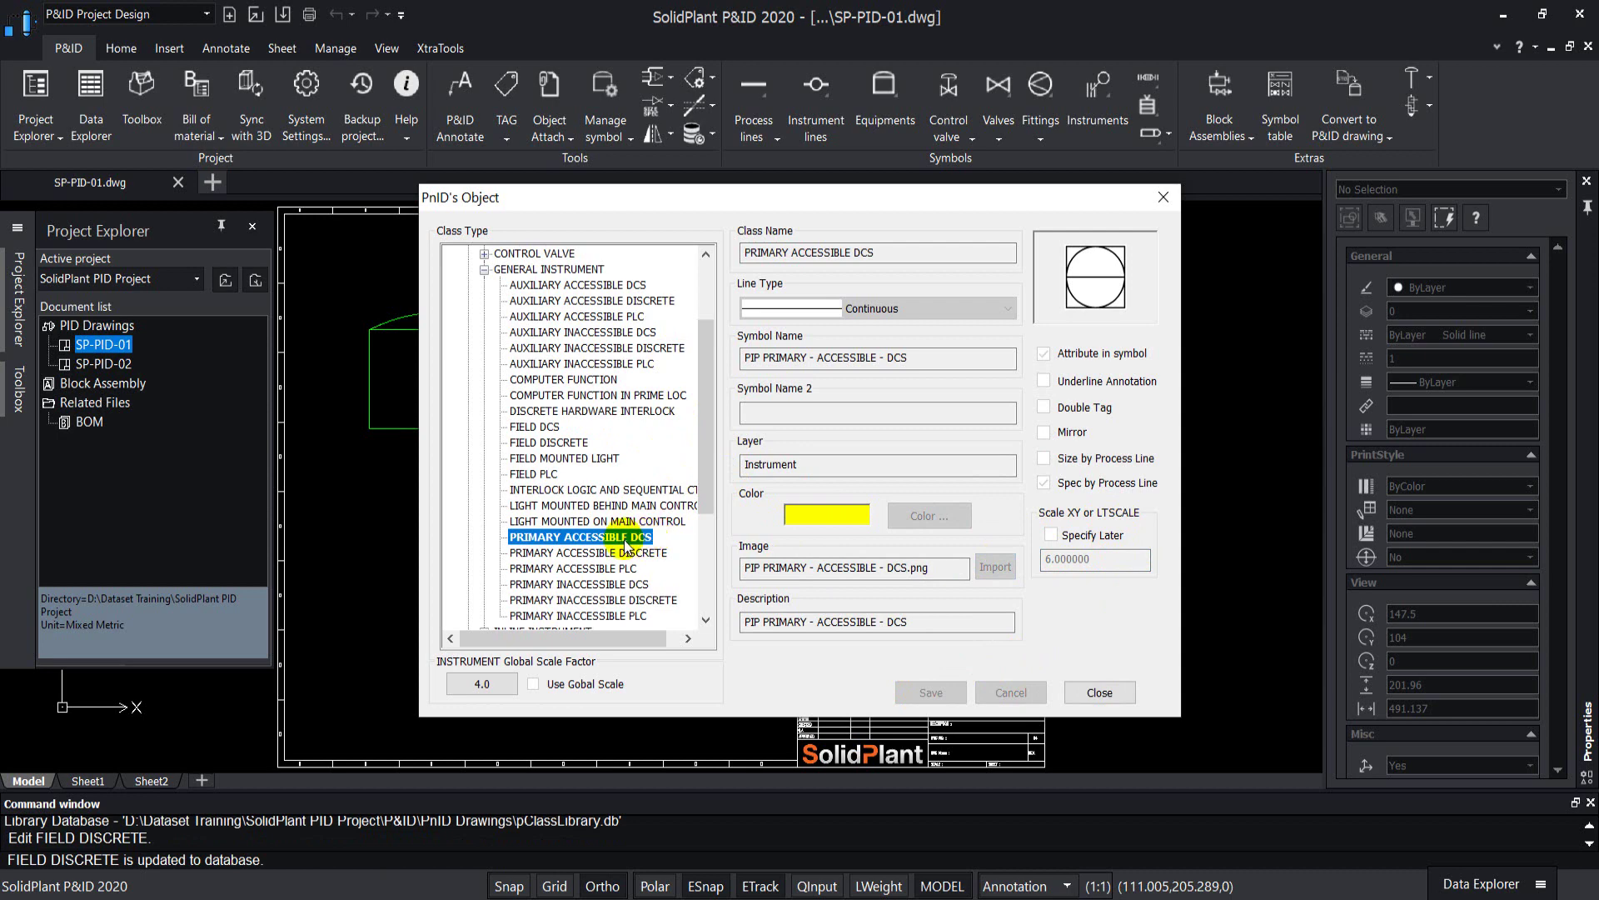
right_click(627, 546)
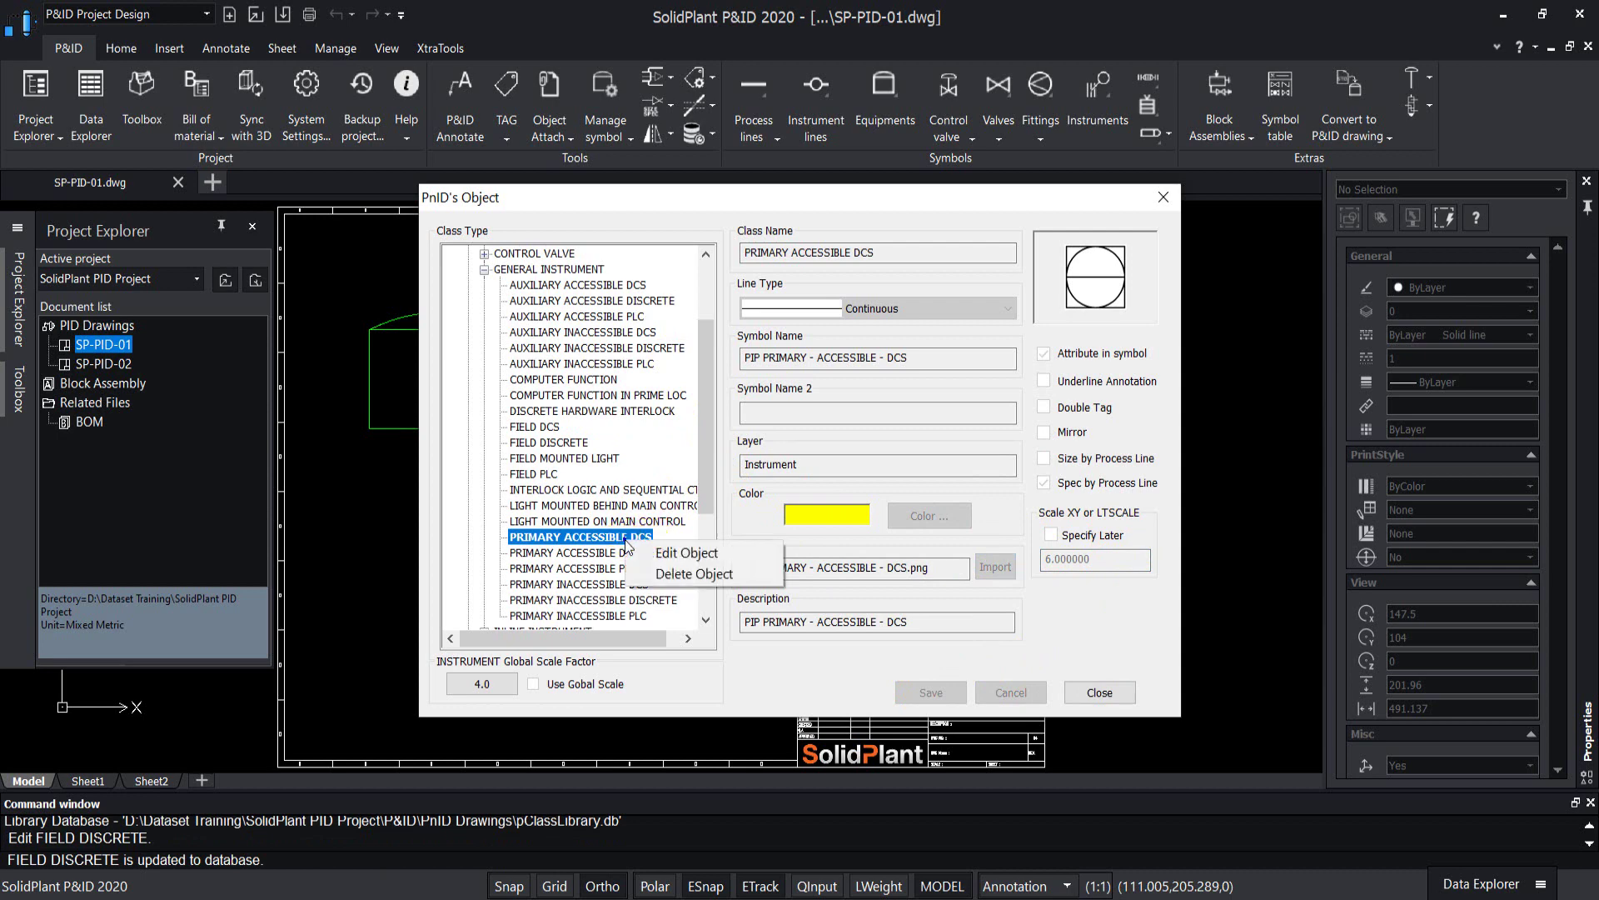
click(676, 554)
double_click(1100, 558)
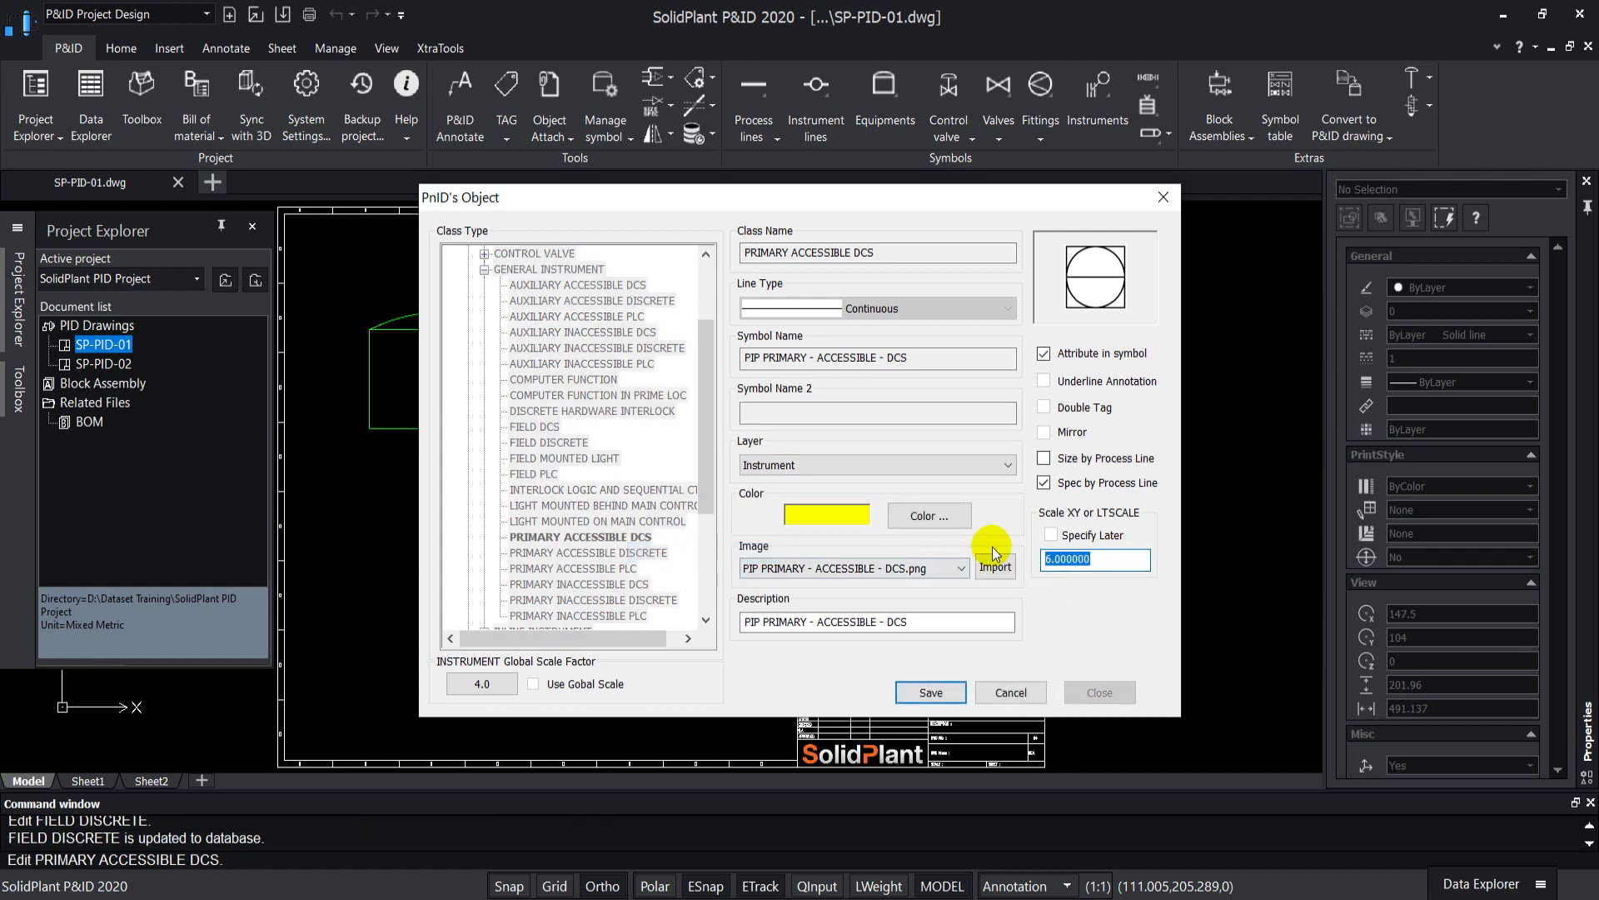
text(8)
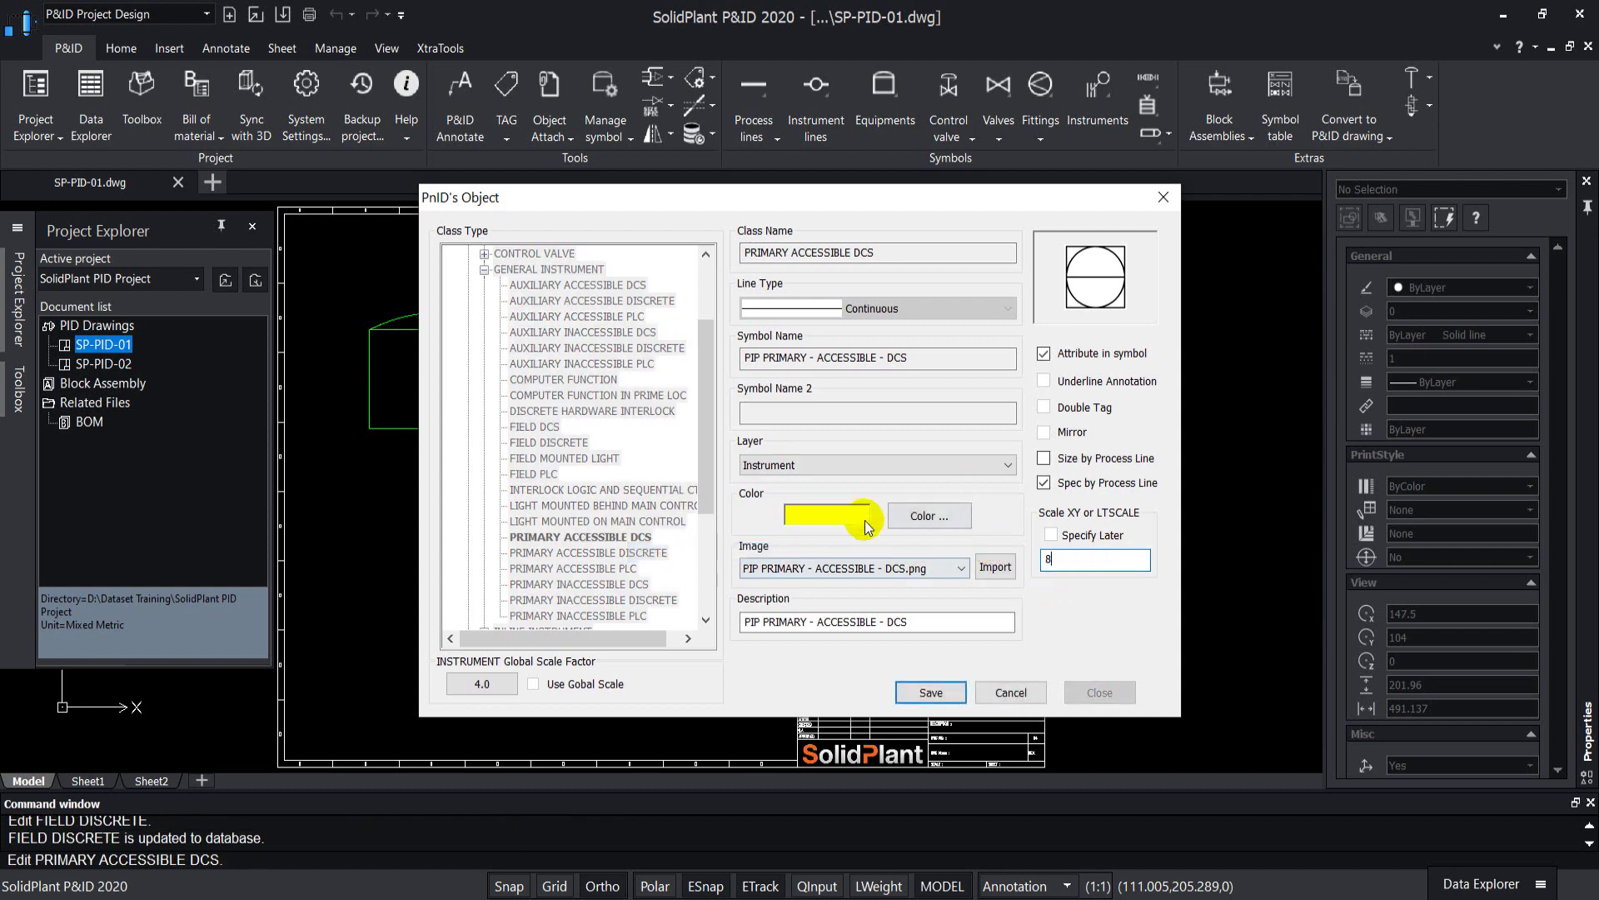
click(930, 692)
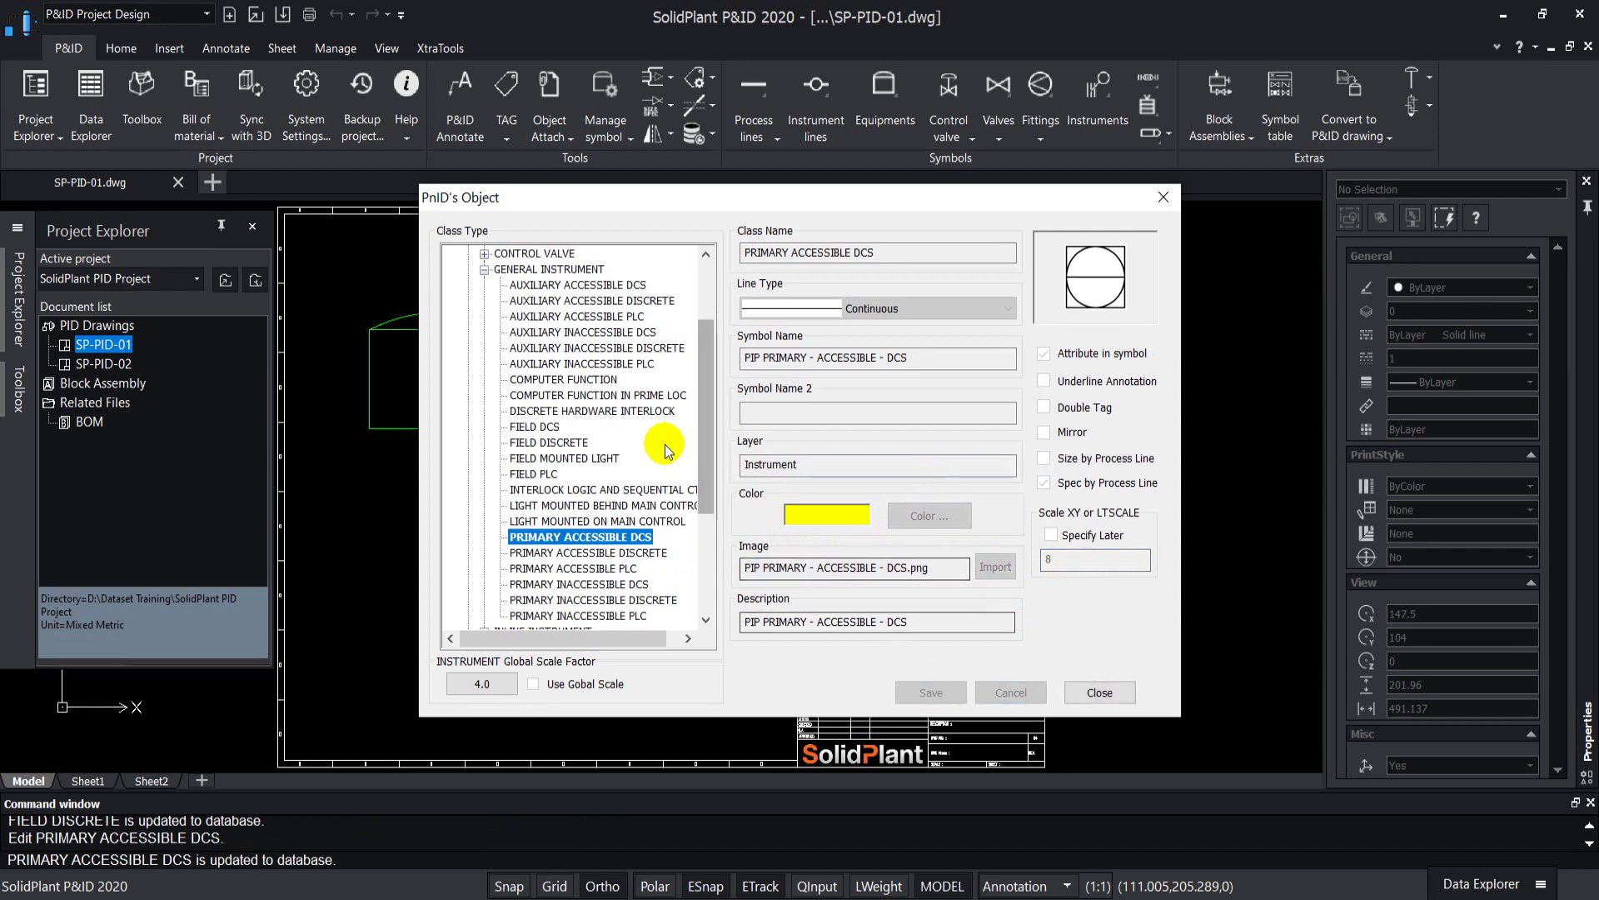
scroll(687, 383, up, 3)
click(484, 378)
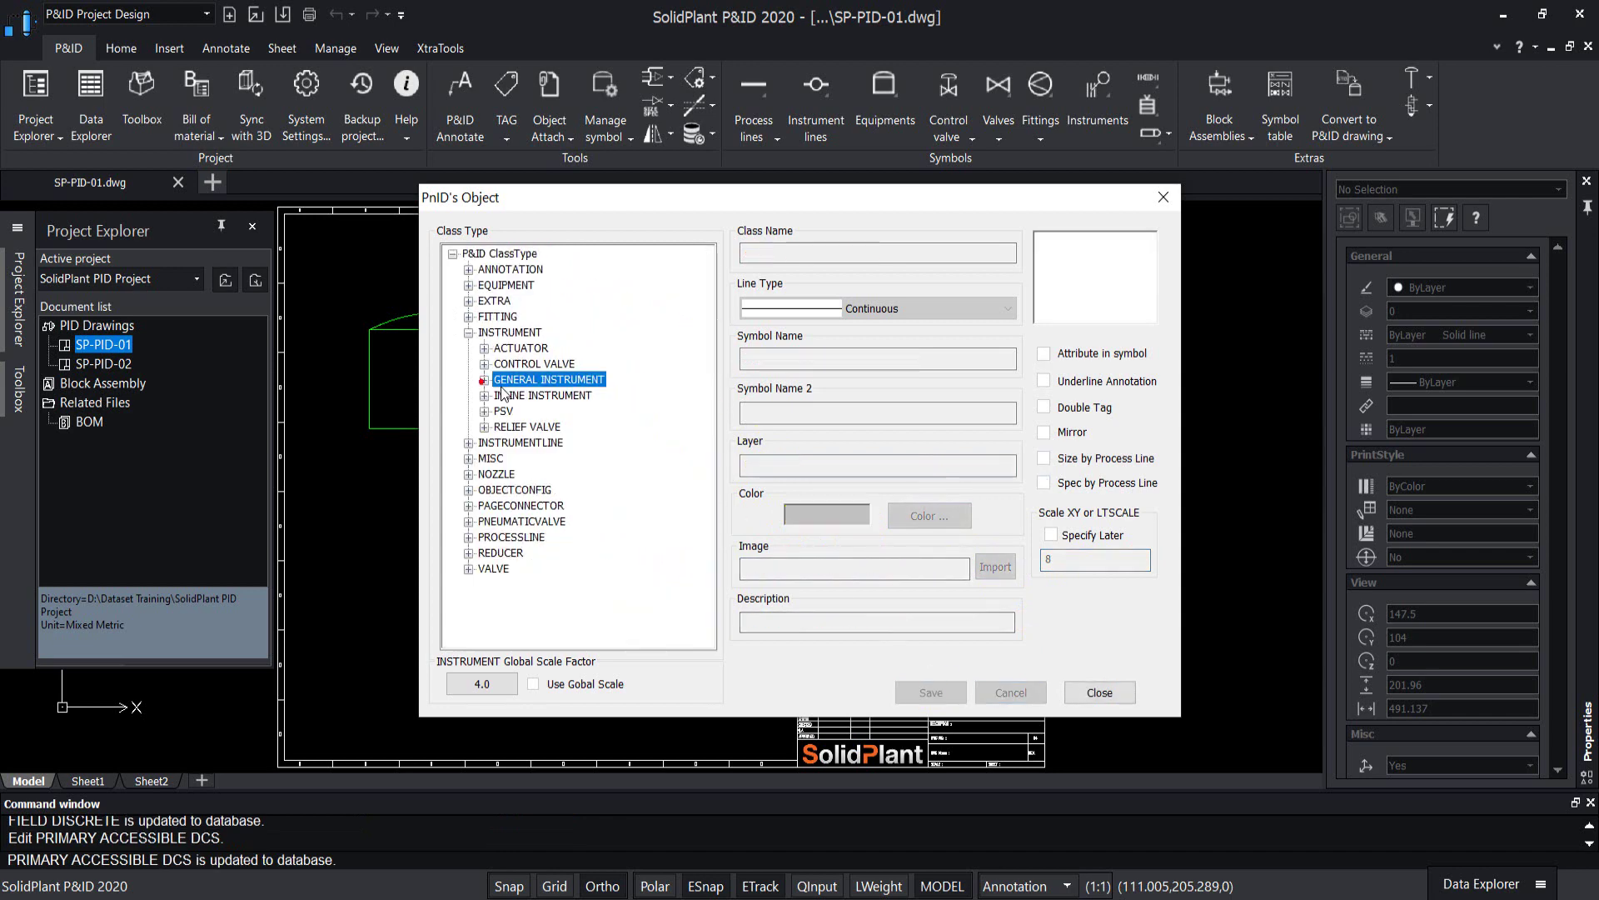
- Expand INSTRUMENTLINE > SIGNAL LINE and select ELECTRIC SIGNAL
click(516, 442)
click(468, 442)
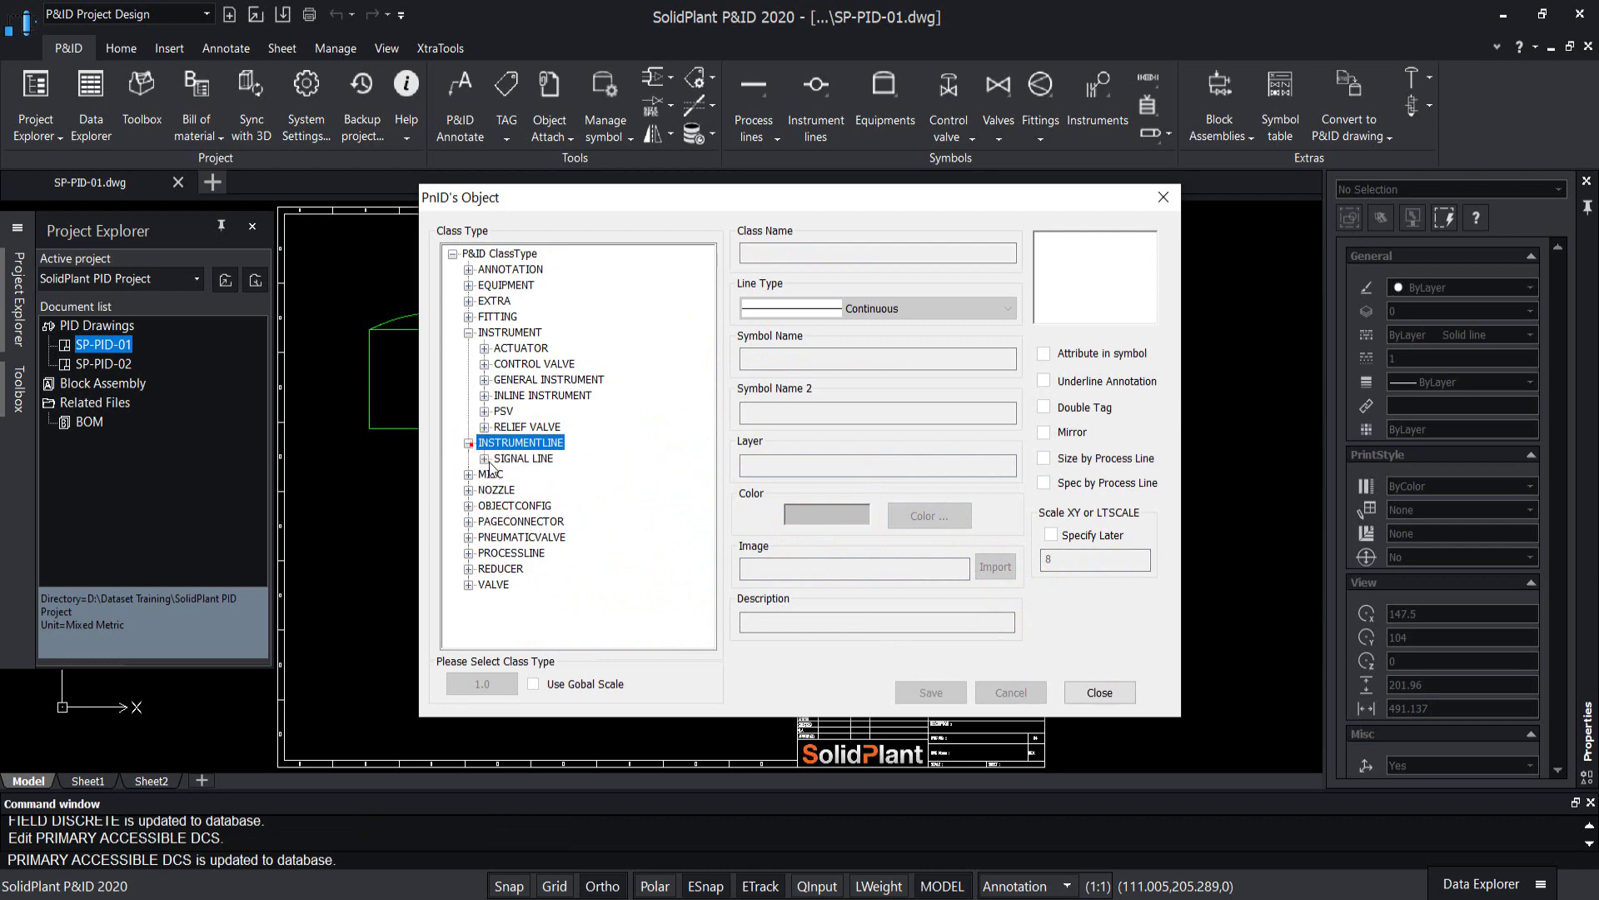
click(484, 458)
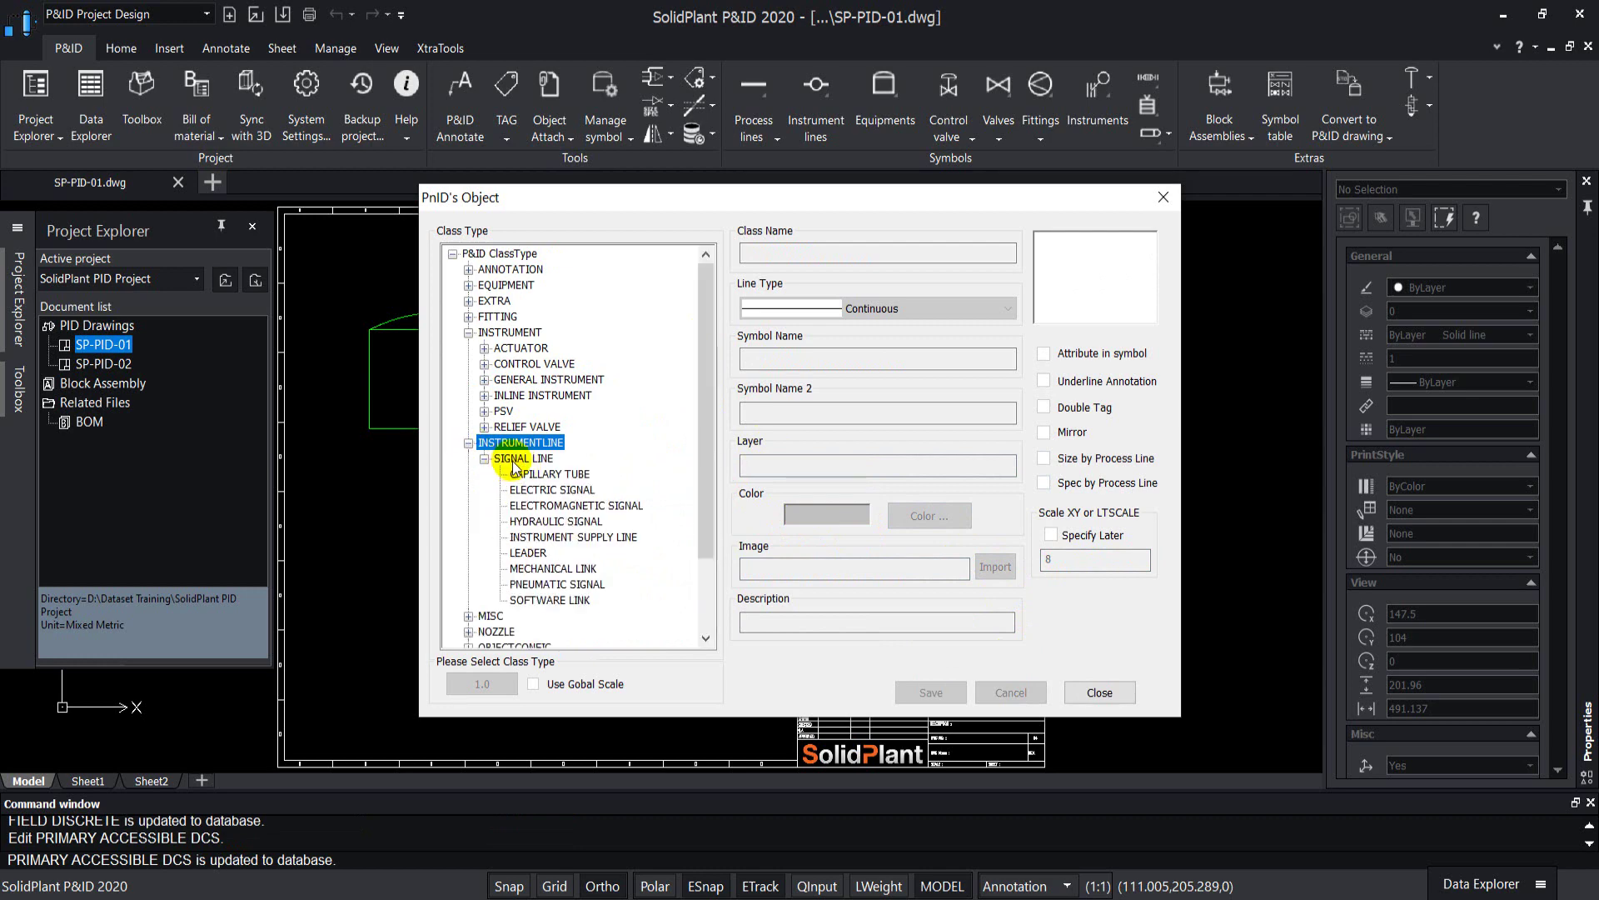
click(563, 492)
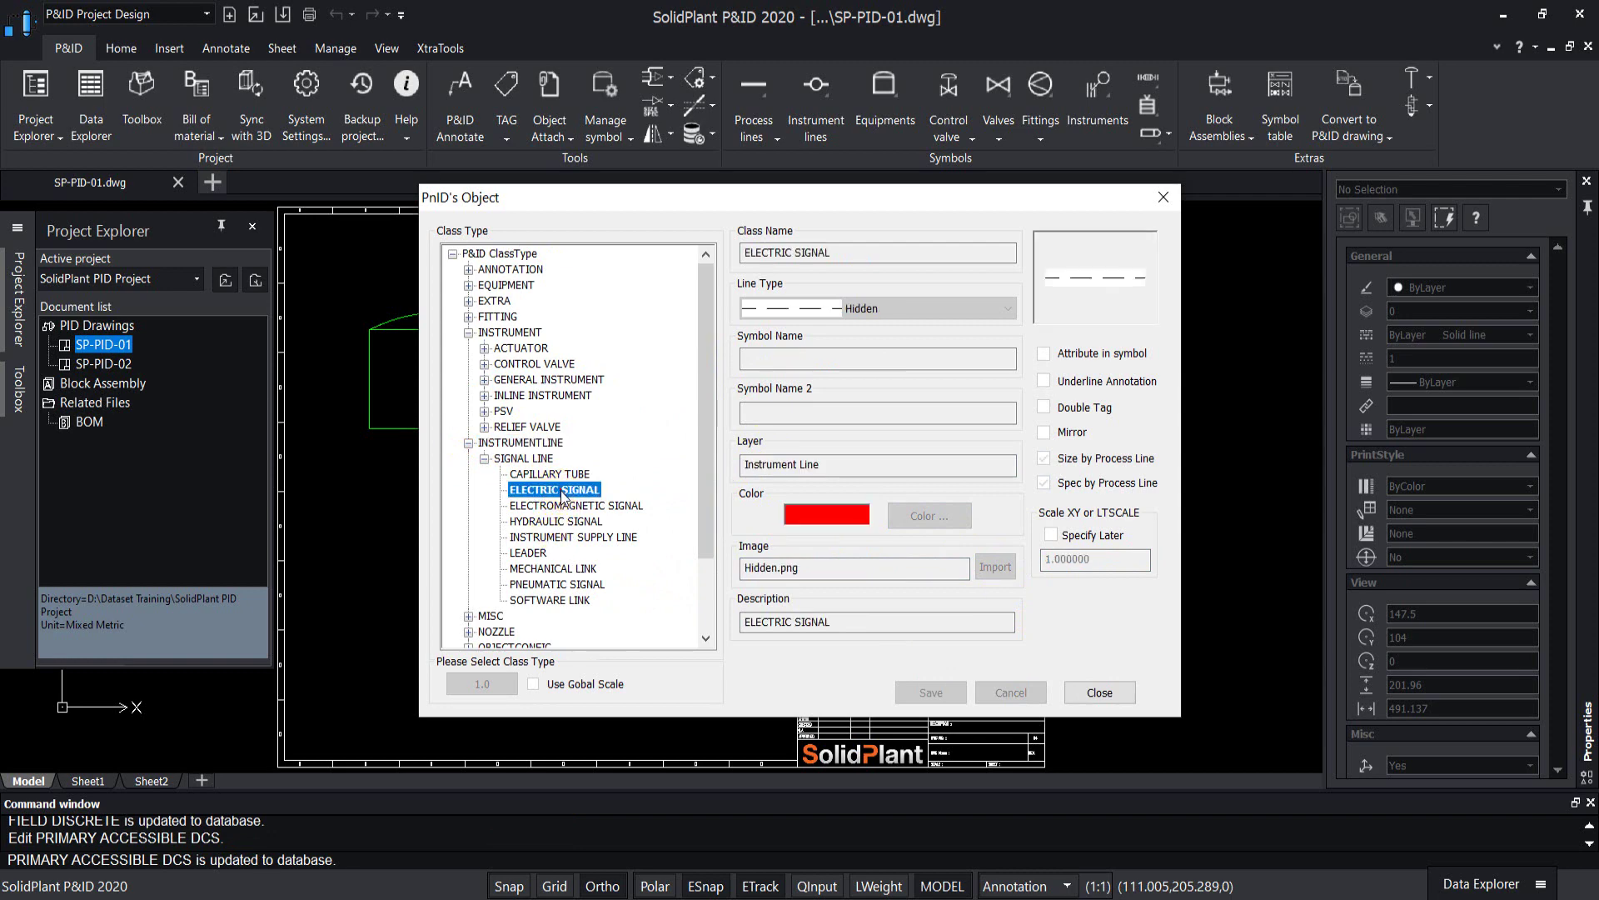
click(565, 494)
- Change ELECTRIC SIGNAL's line scale from 1 to 0.3 and save it
right_click(581, 494)
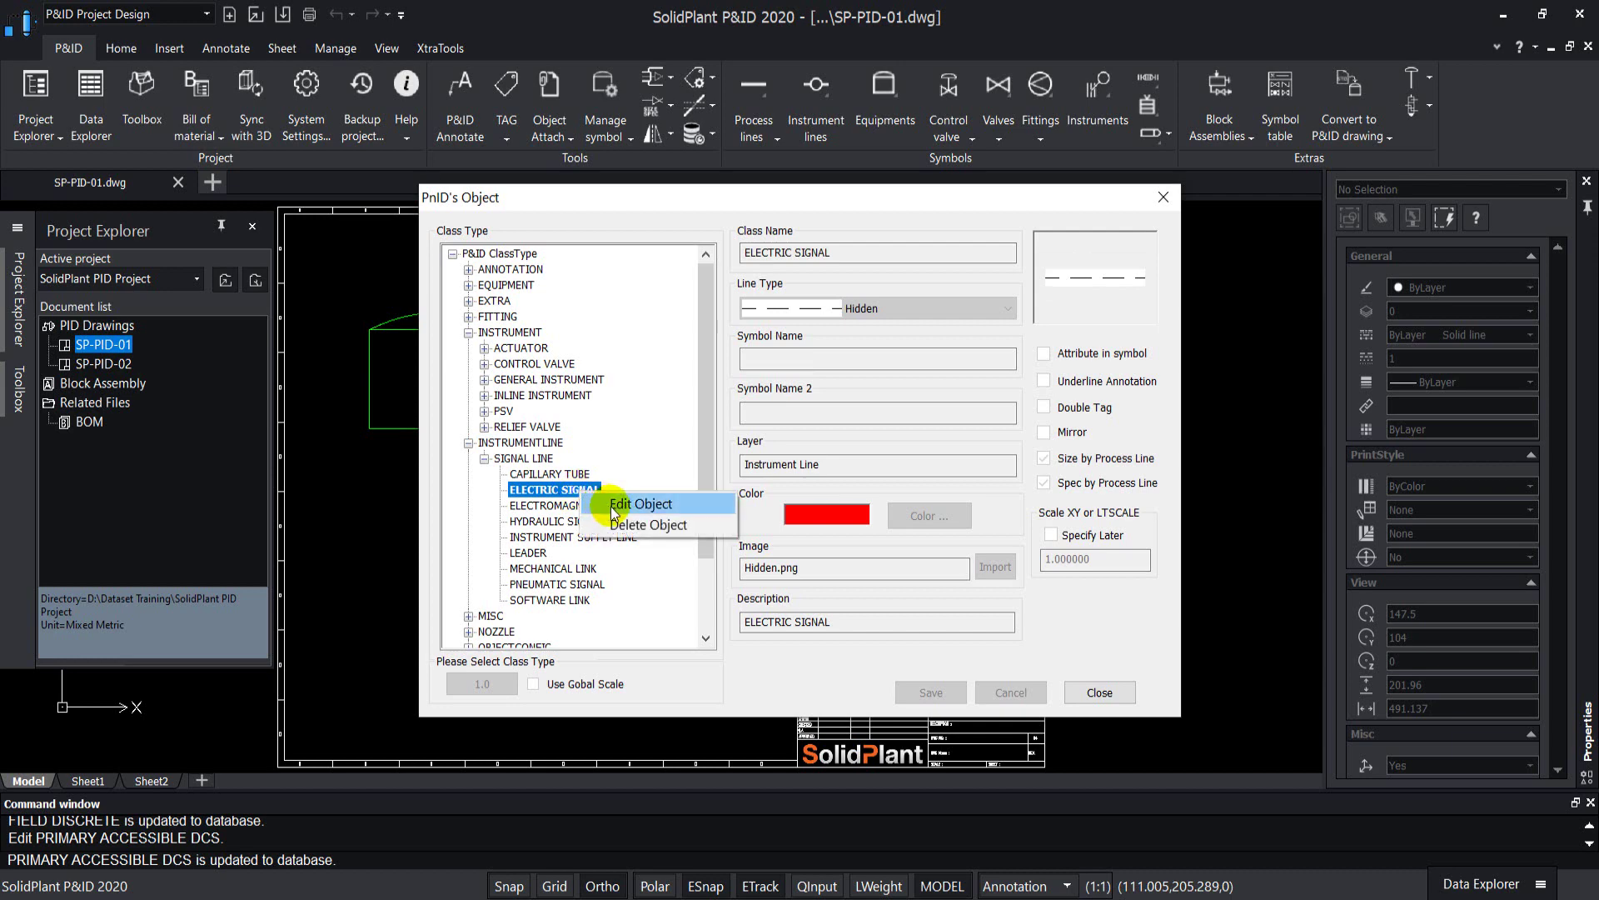
click(618, 503)
double_click(1091, 558)
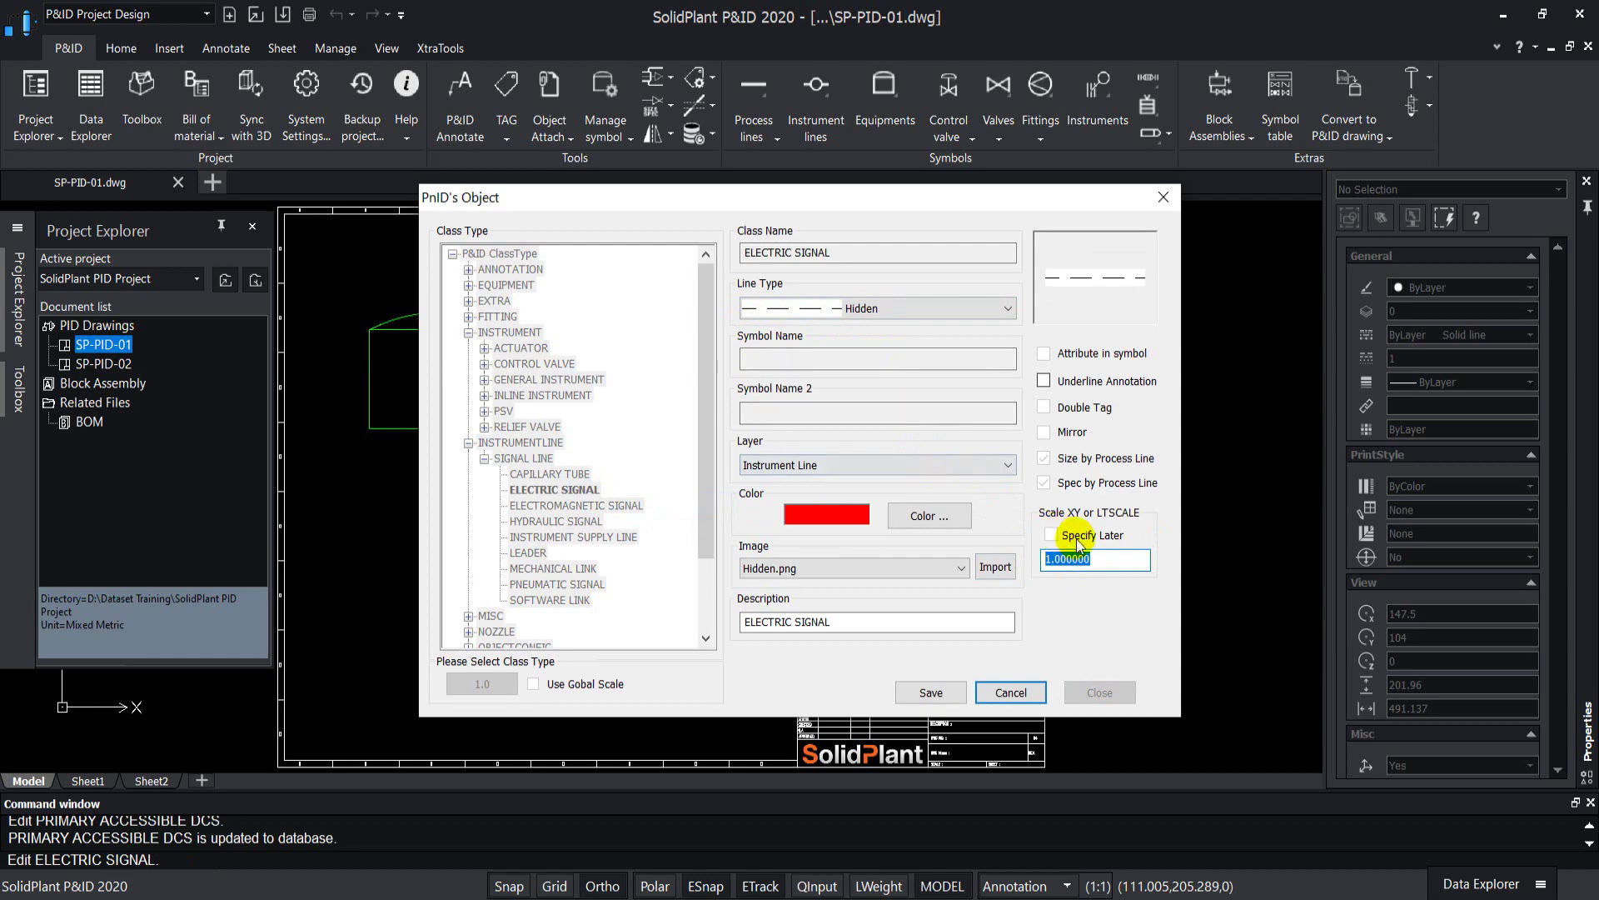
text(0.3)
click(932, 692)
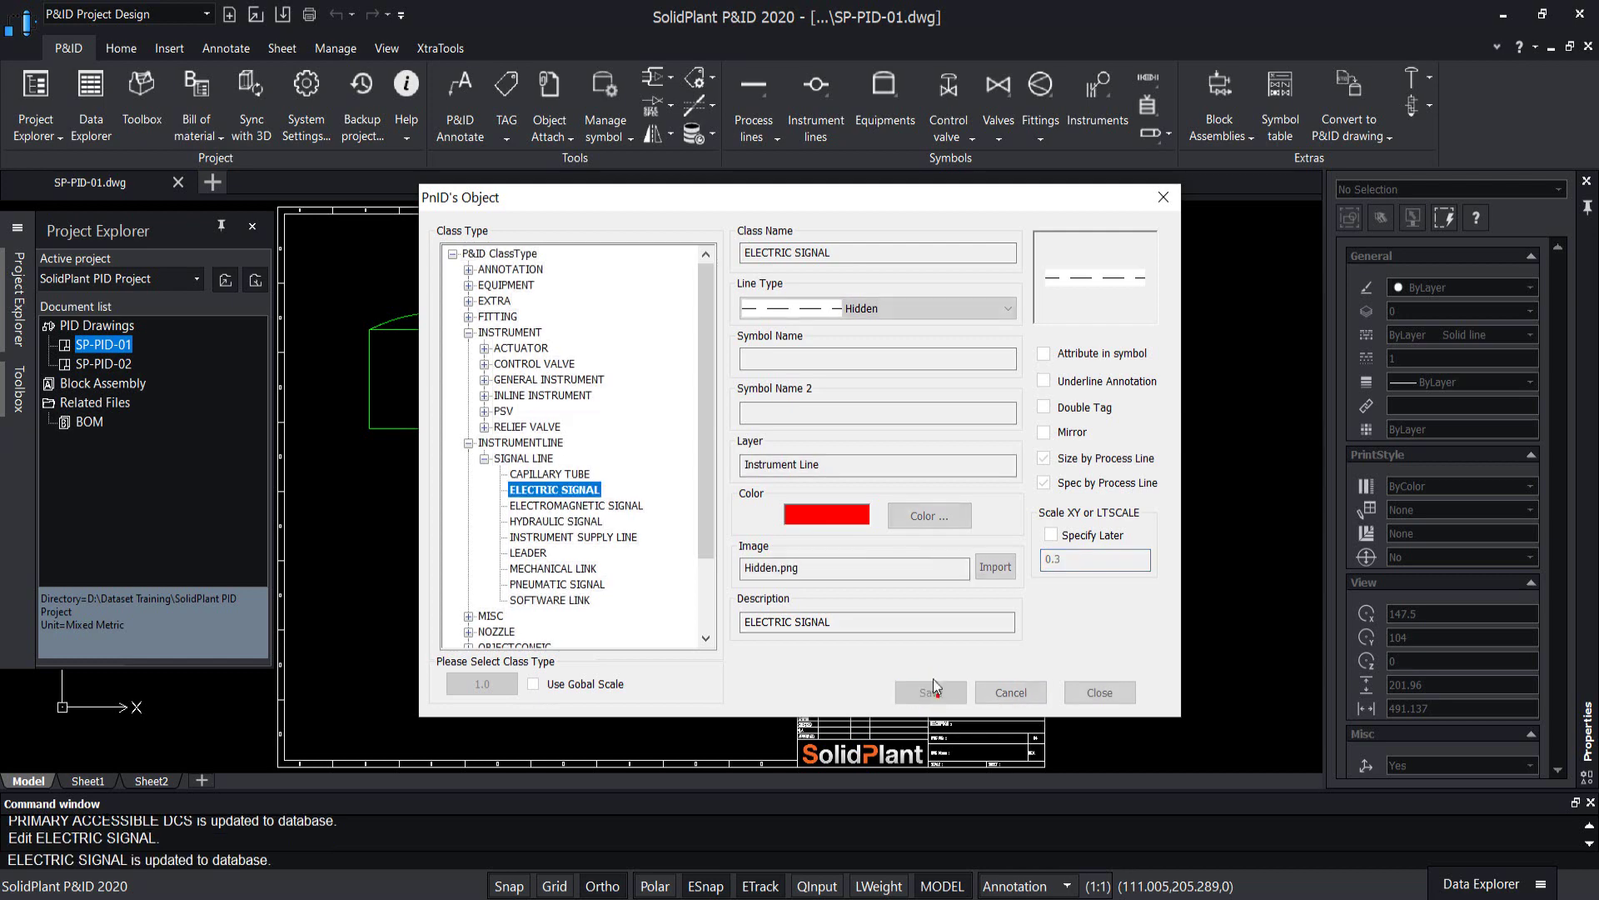
click(555, 586)
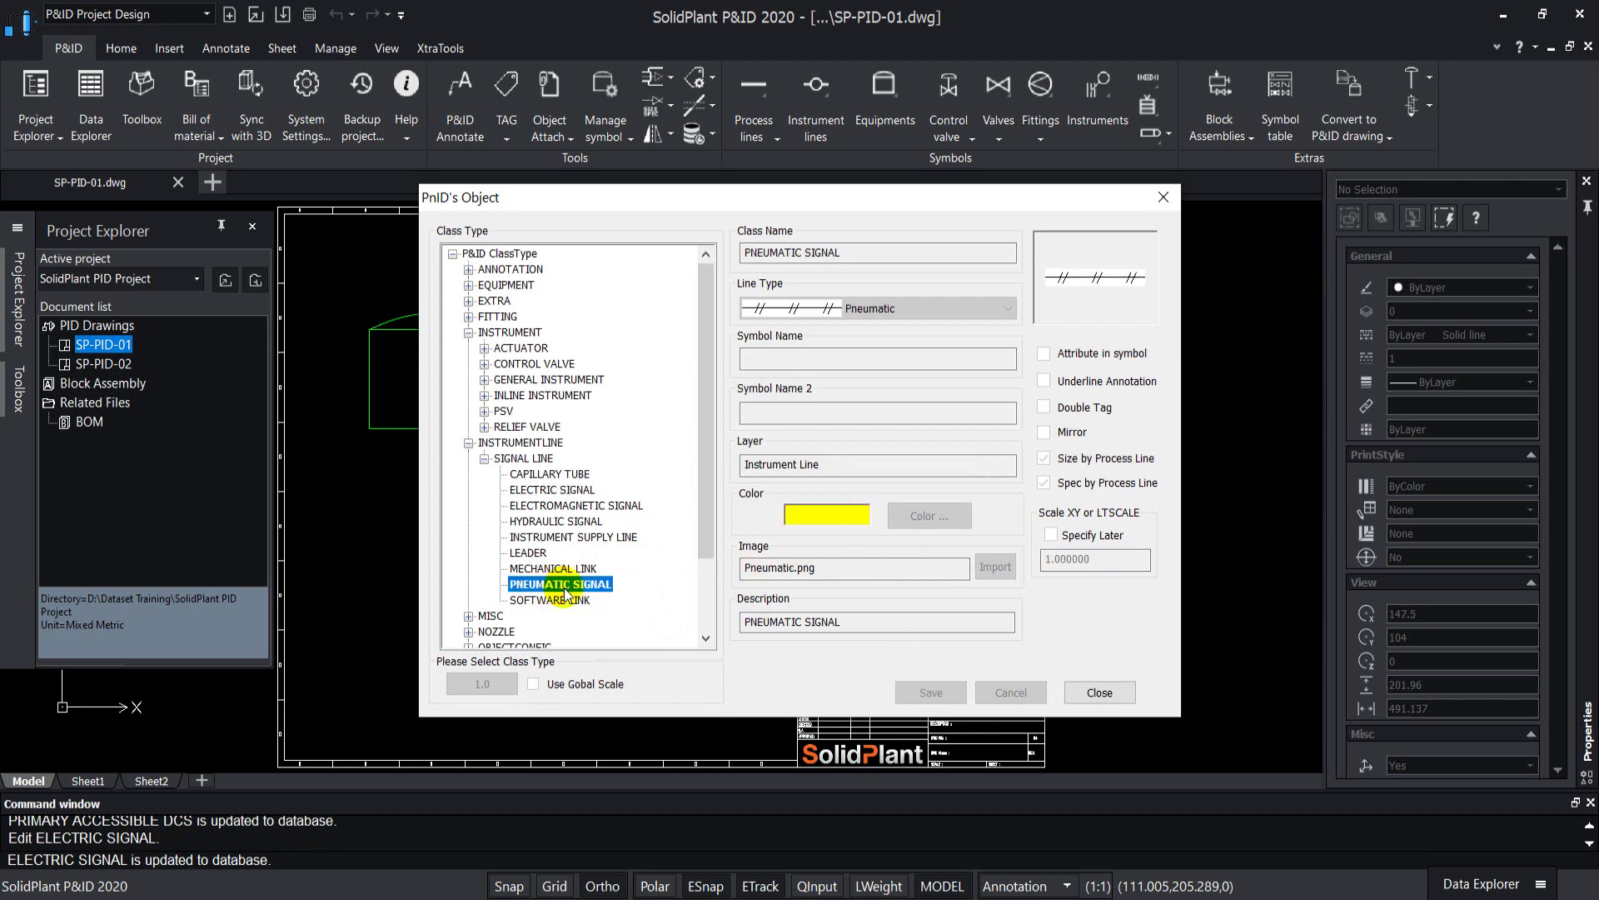
- Give PNEUMATIC SIGNAL a cyan colour and Scale XY 0.3, and save it
right_click(563, 592)
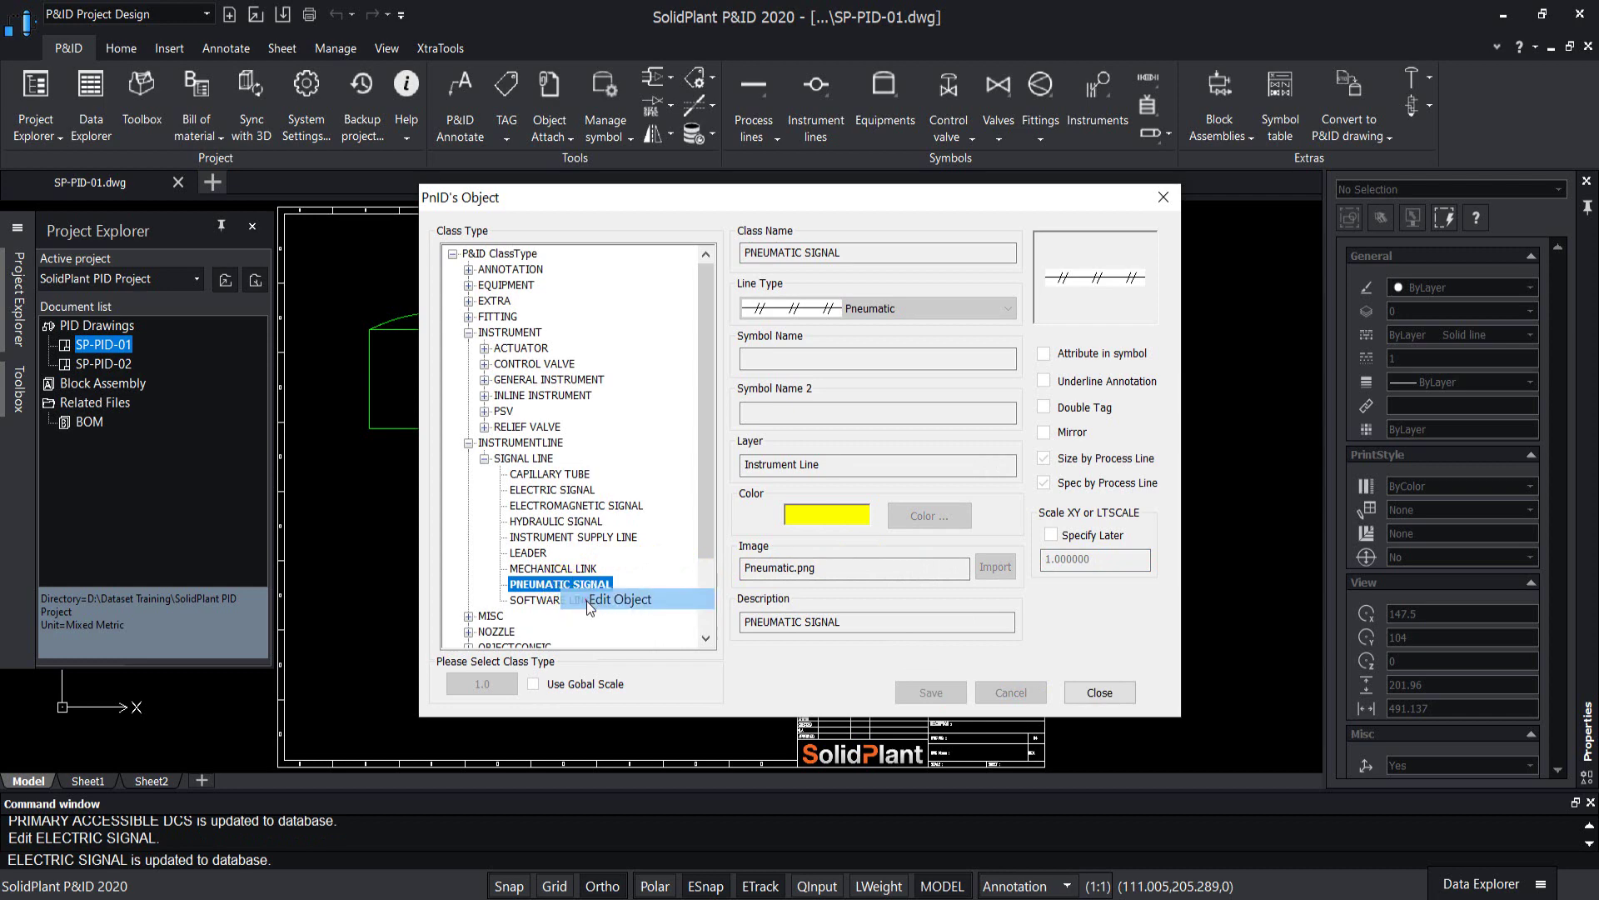
click(616, 600)
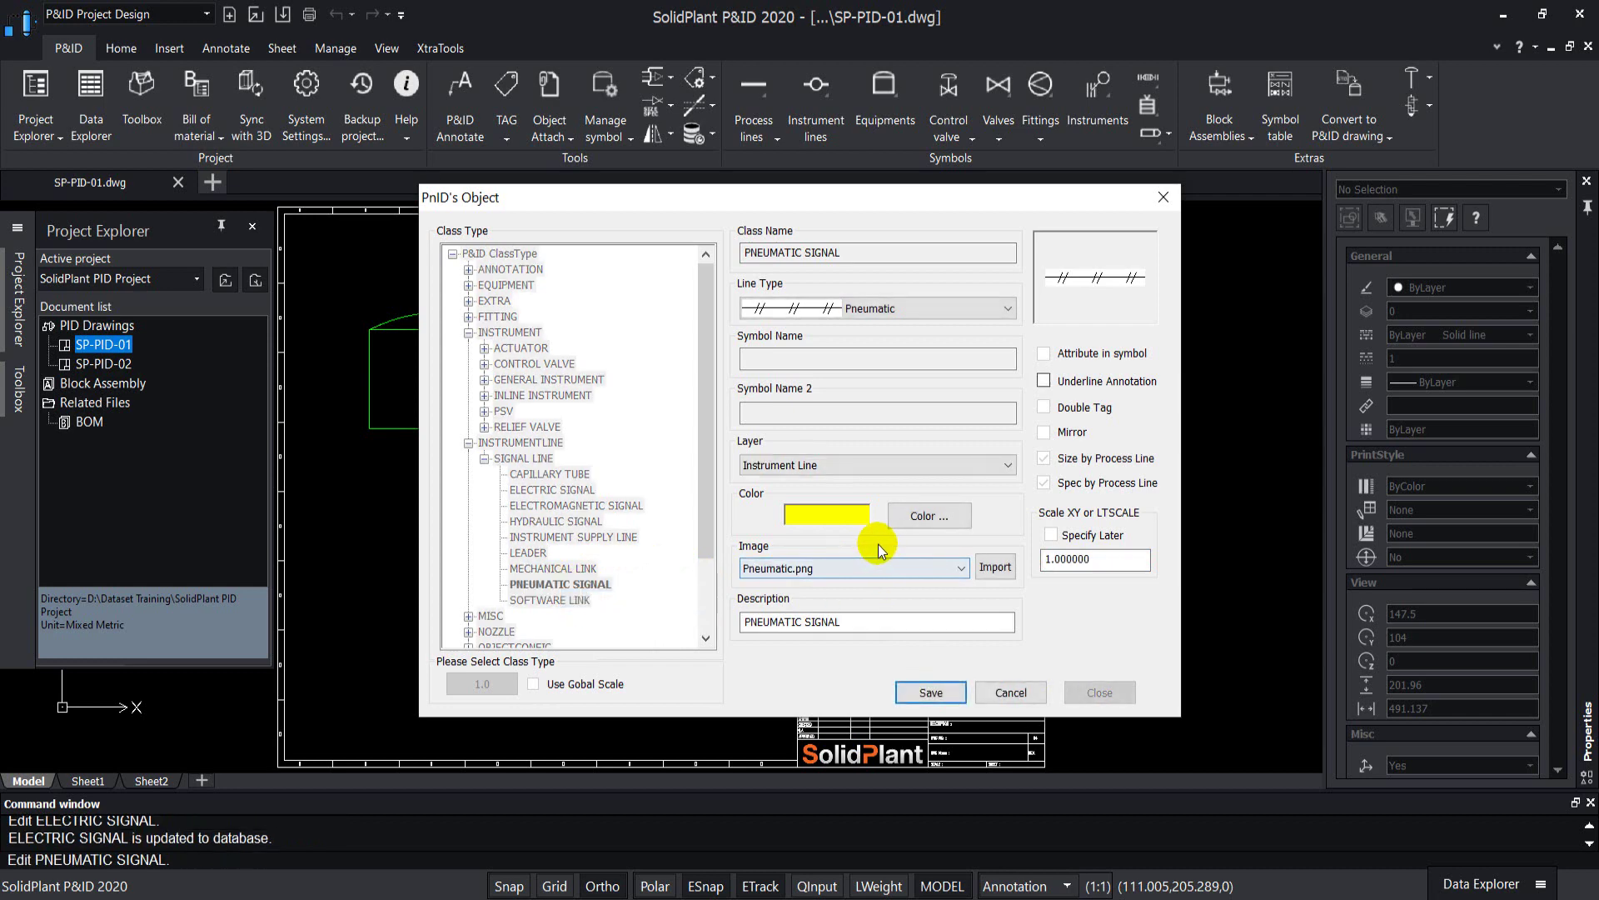
click(935, 520)
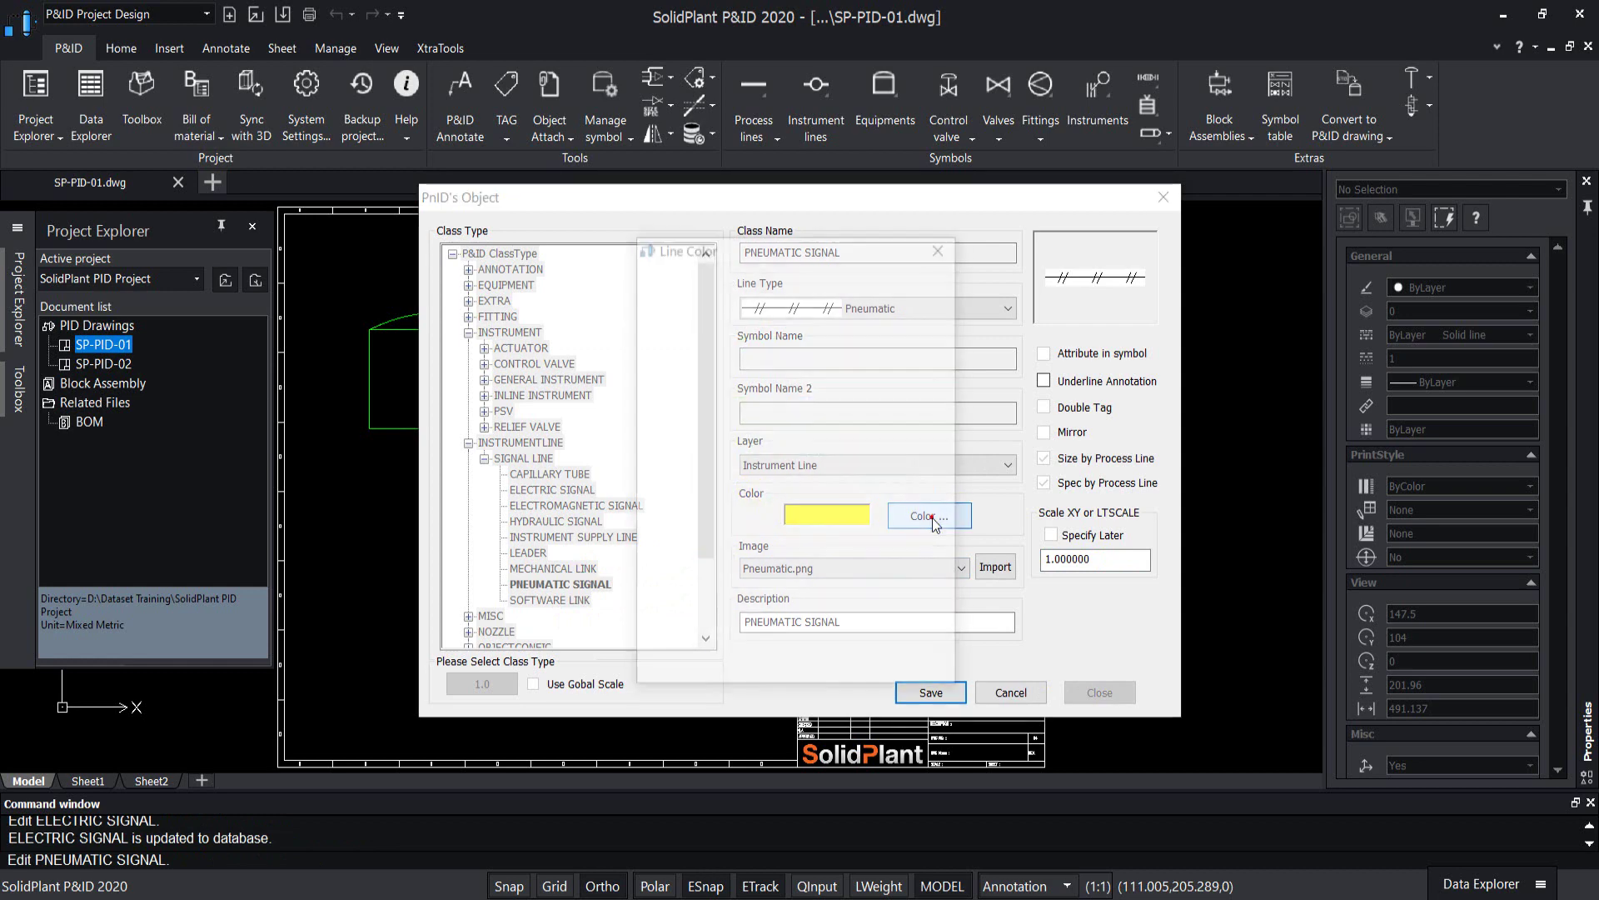
click(710, 491)
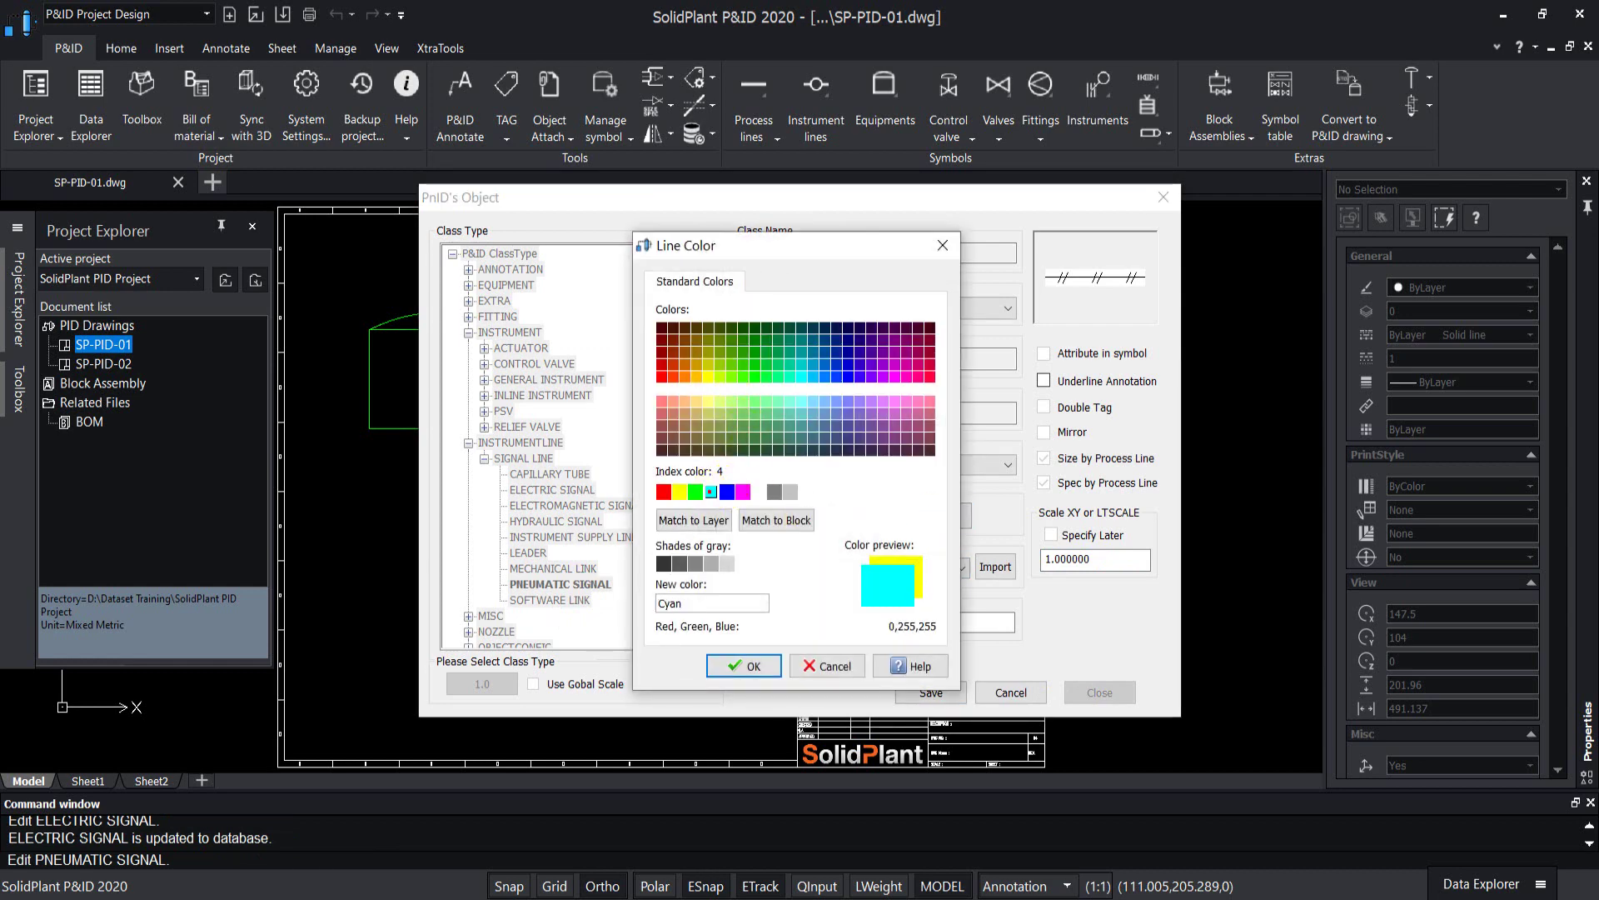
click(733, 666)
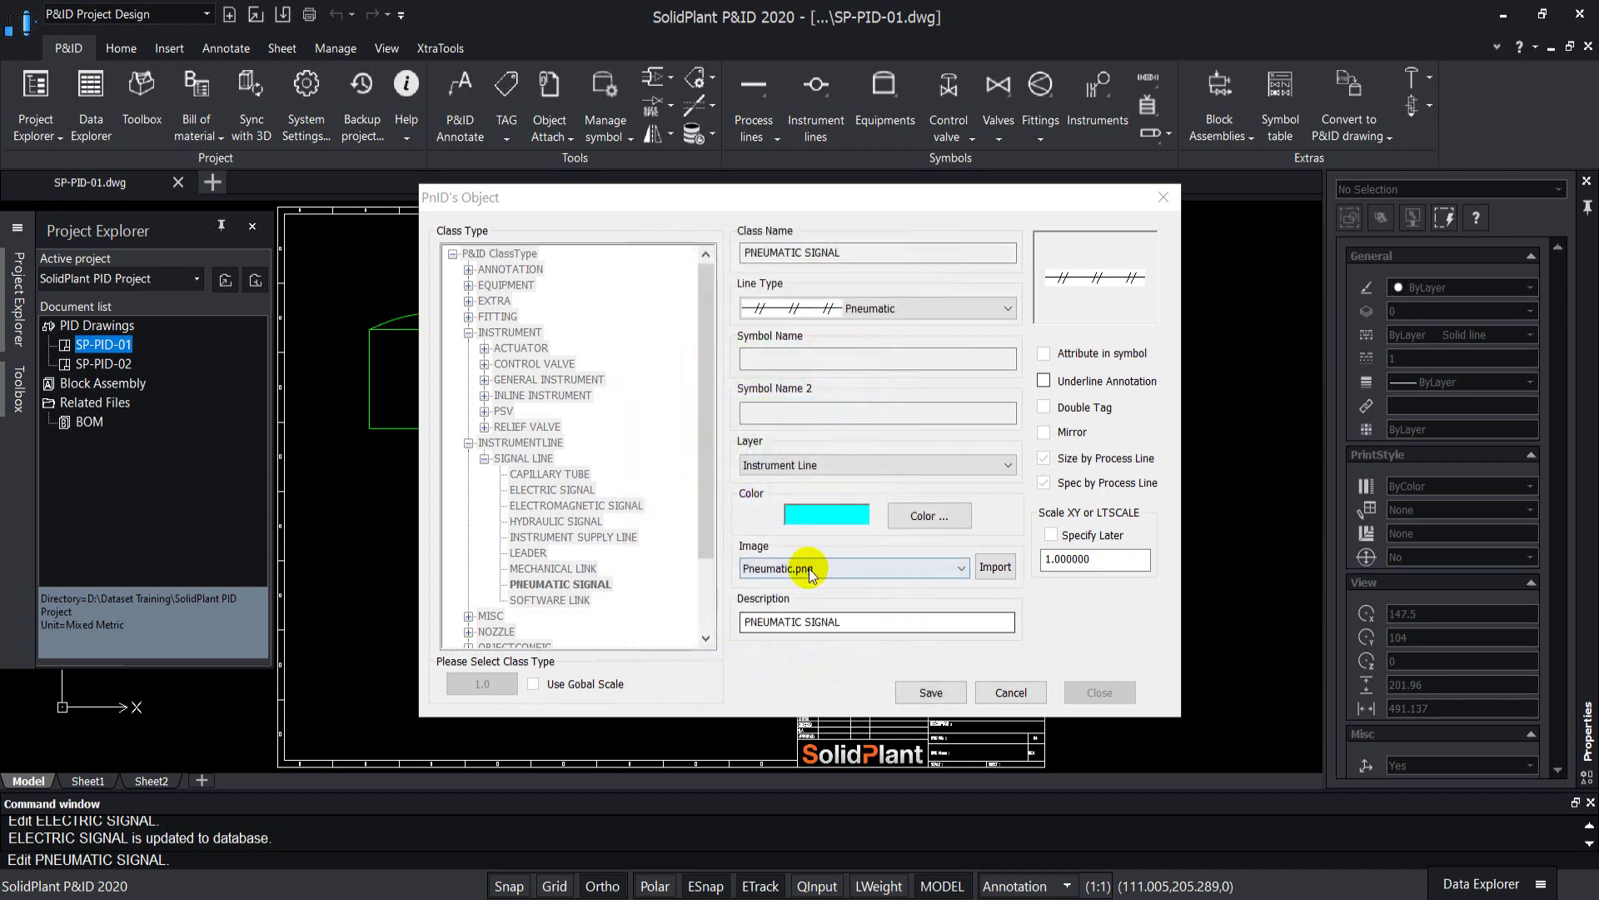
double_click(1083, 559)
text(0.3)
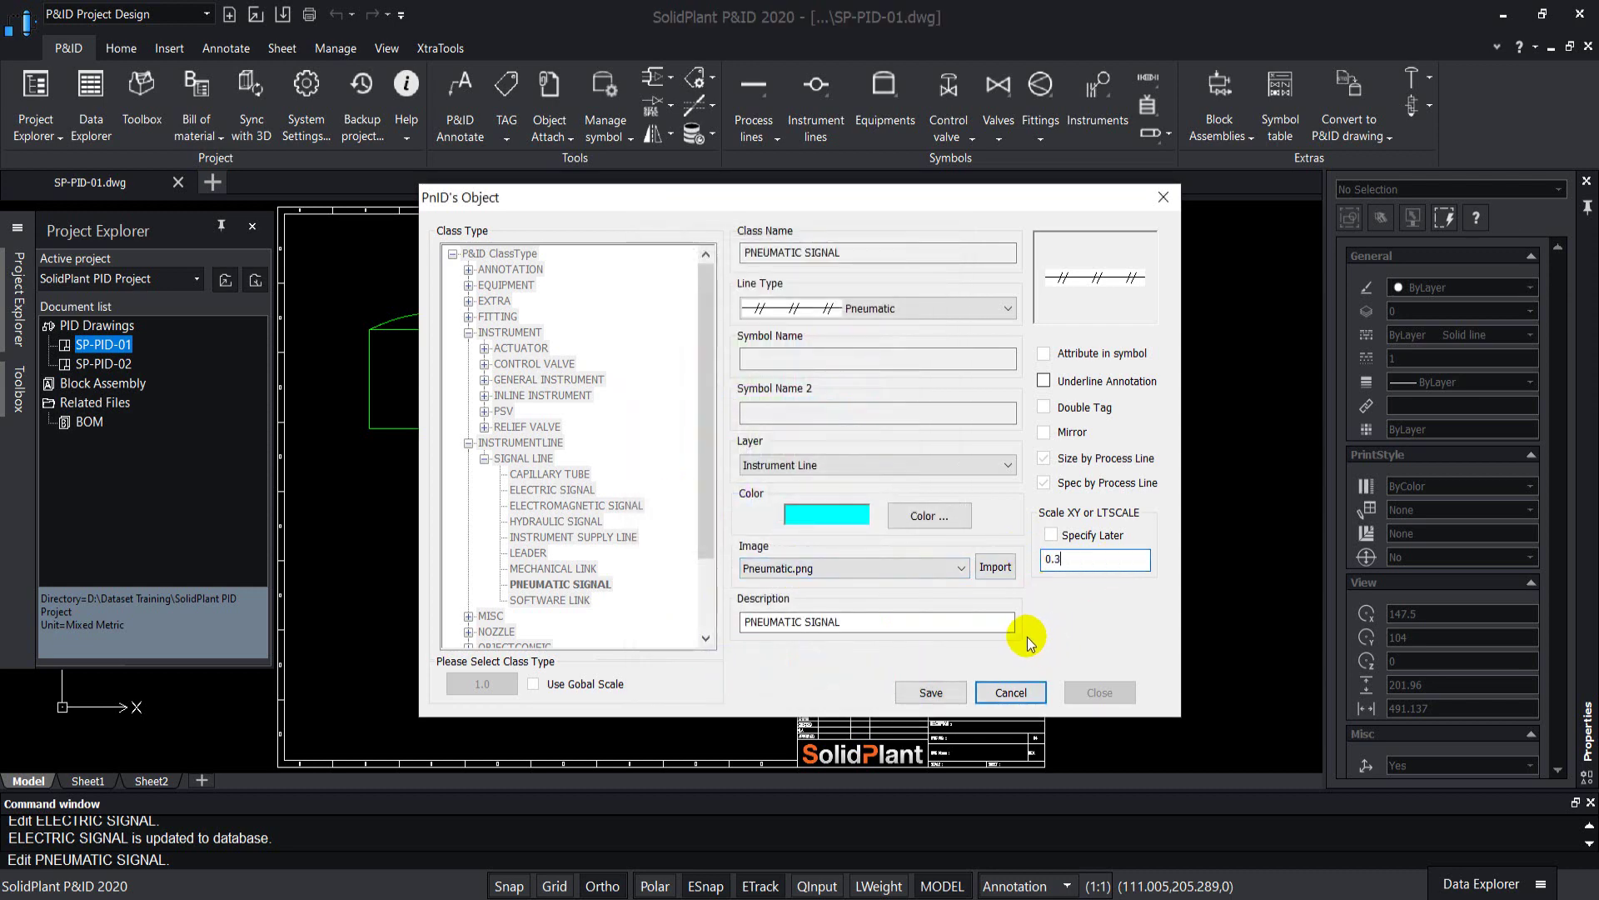
click(931, 693)
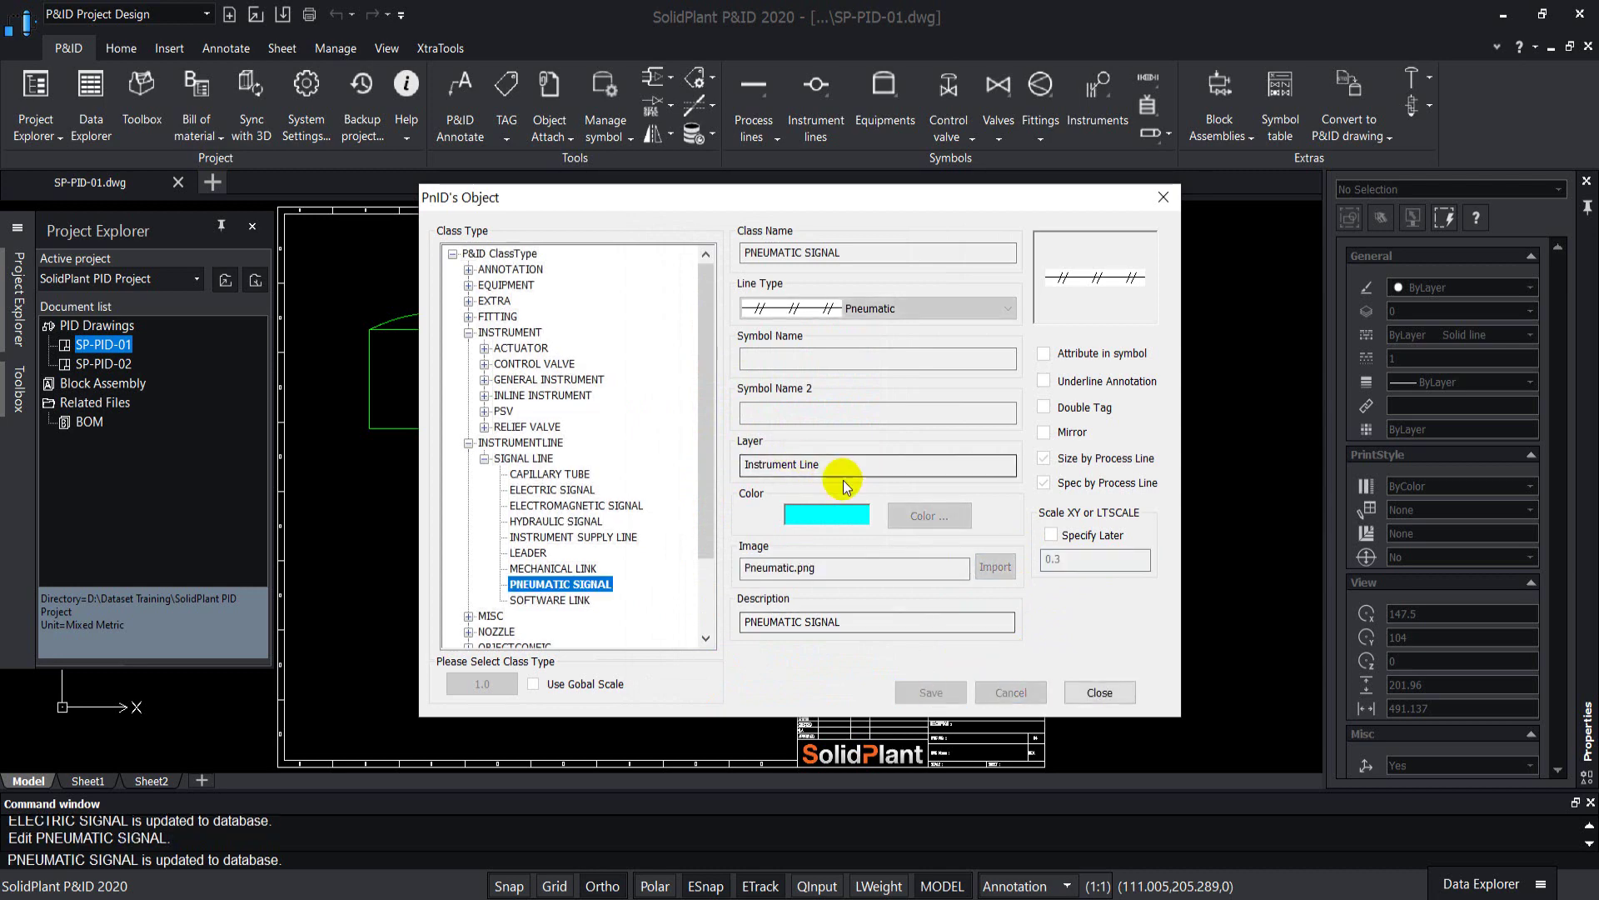
- Close the object dialog and window-zoom onto P-100A and the 6" L101 line
click(1098, 692)
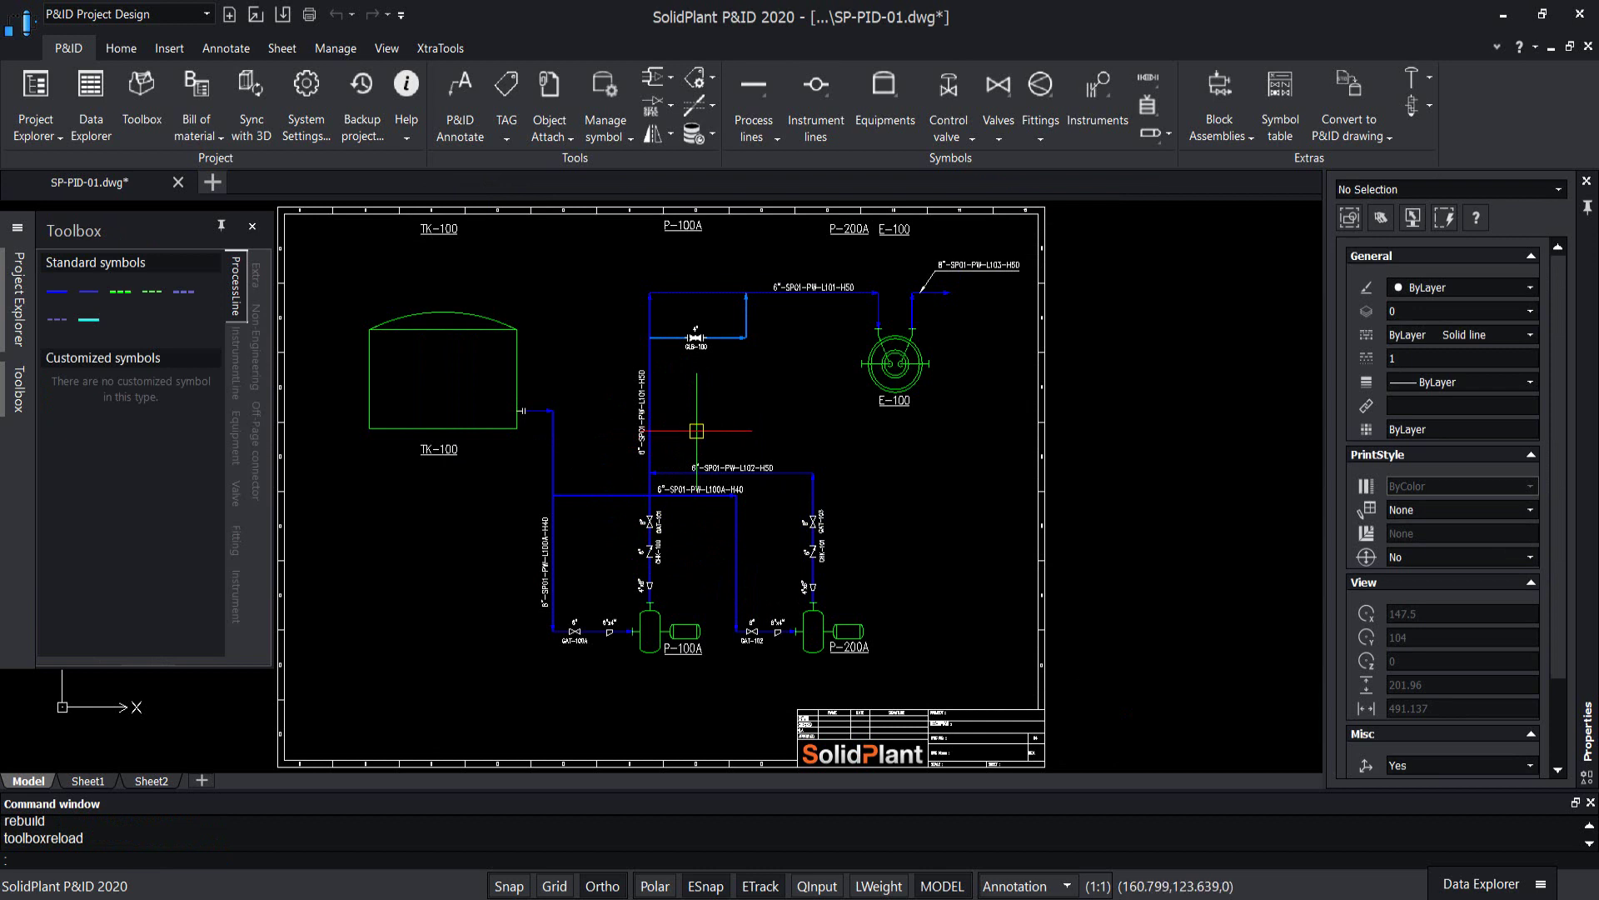
text(z)
key(Return)
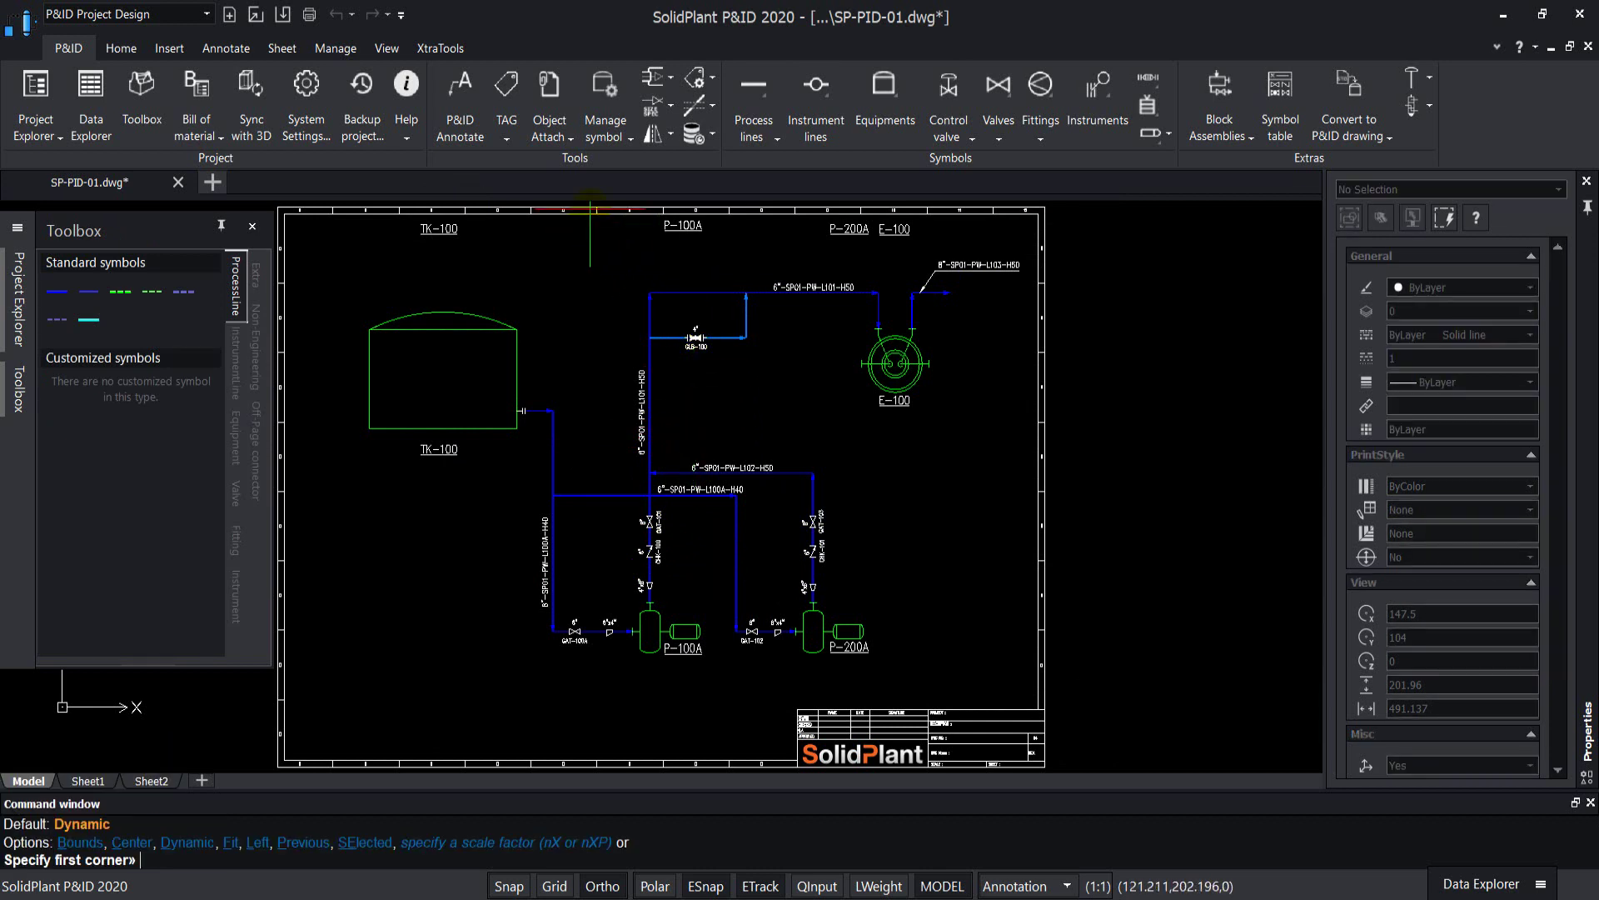
click(591, 208)
click(802, 373)
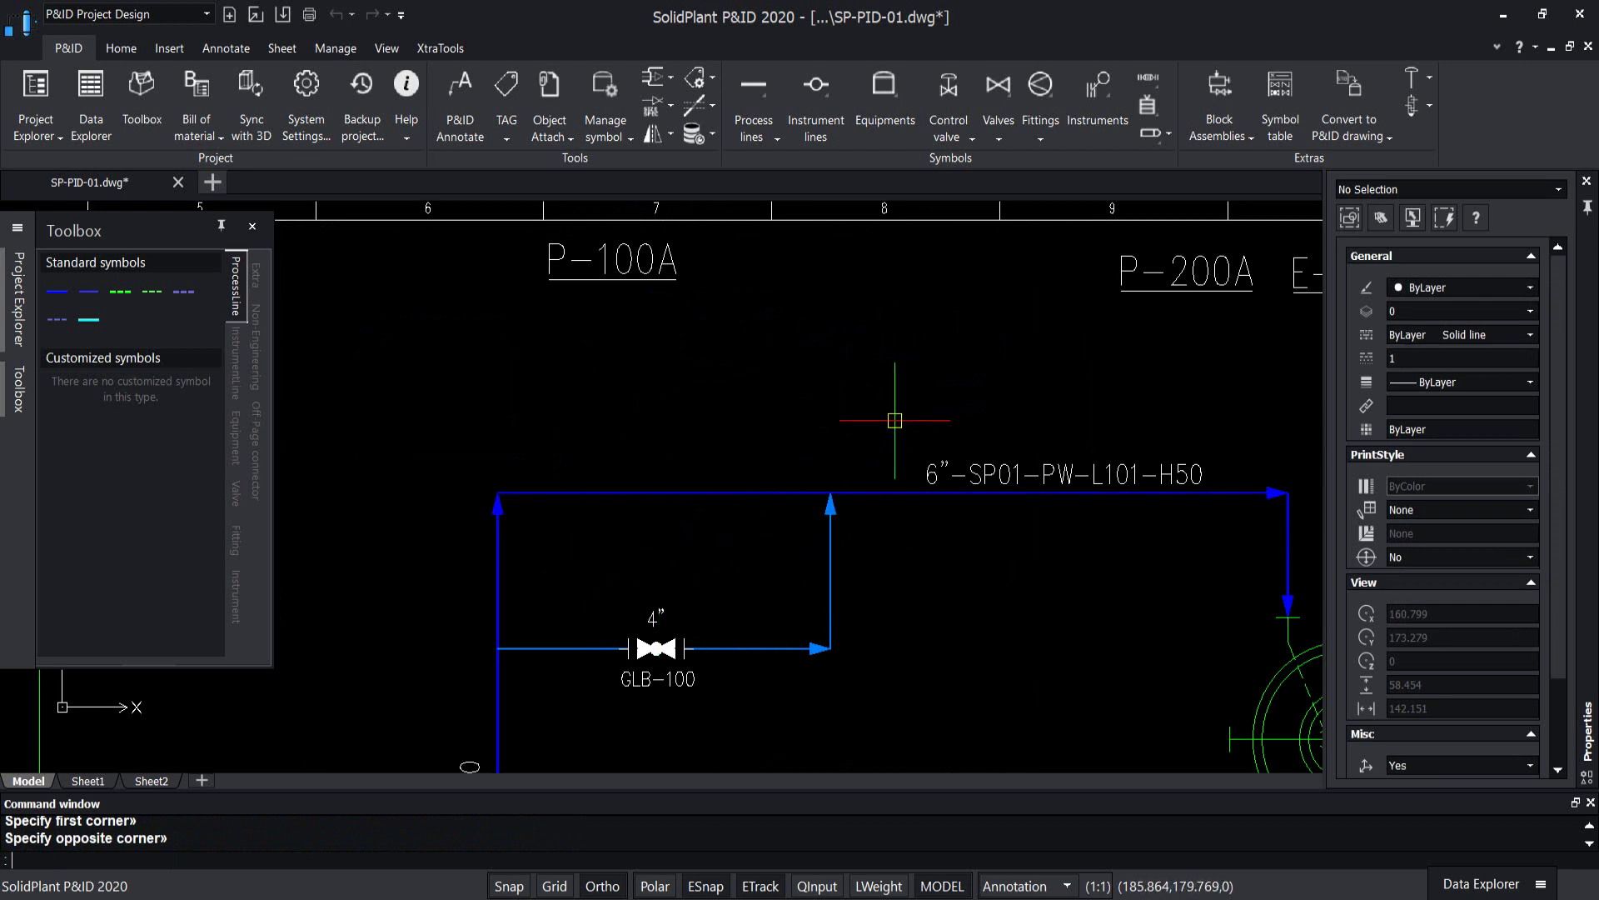
- Choose a Gate Valve body with a Diaphragm Actuator for the control valve
click(952, 119)
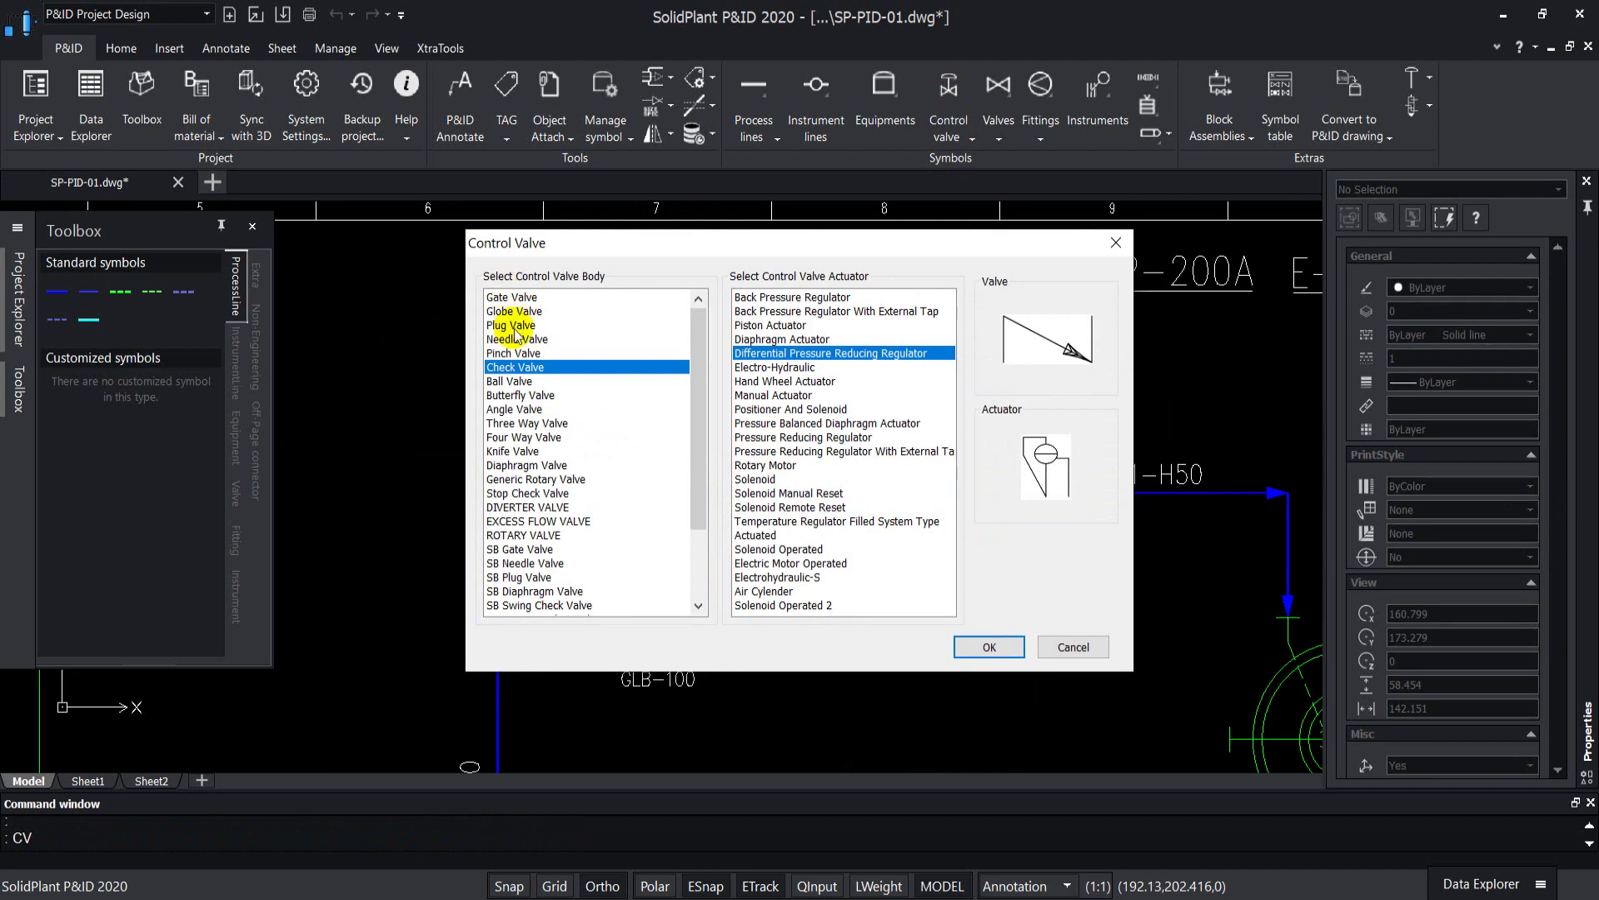
click(512, 299)
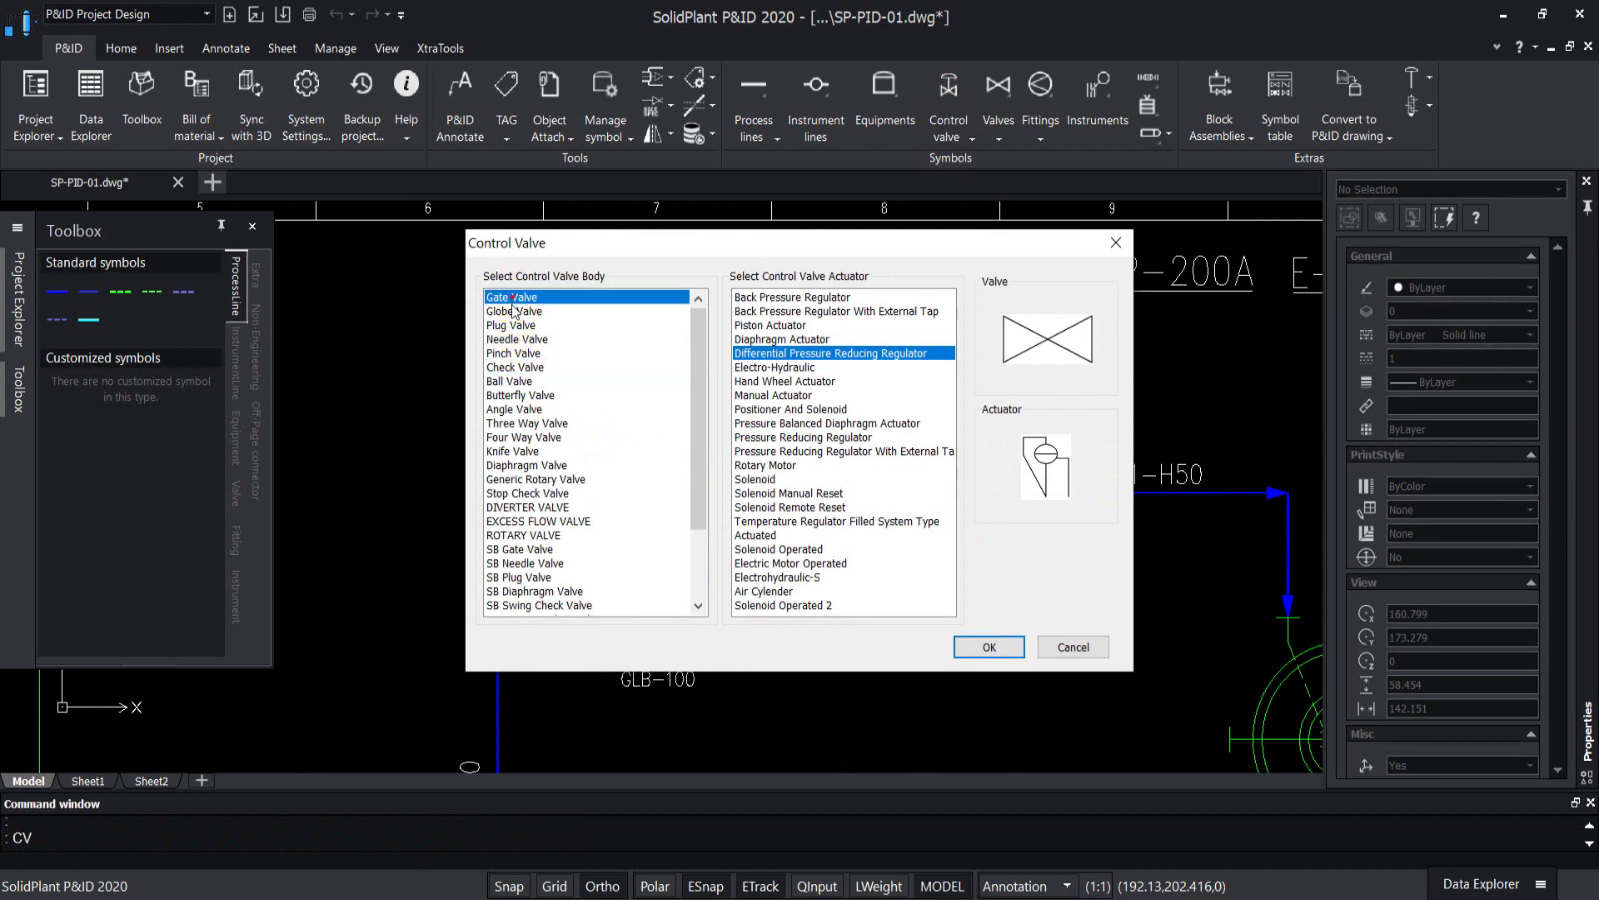
key(Down)
key(Down)
key(Down)
key(Down)
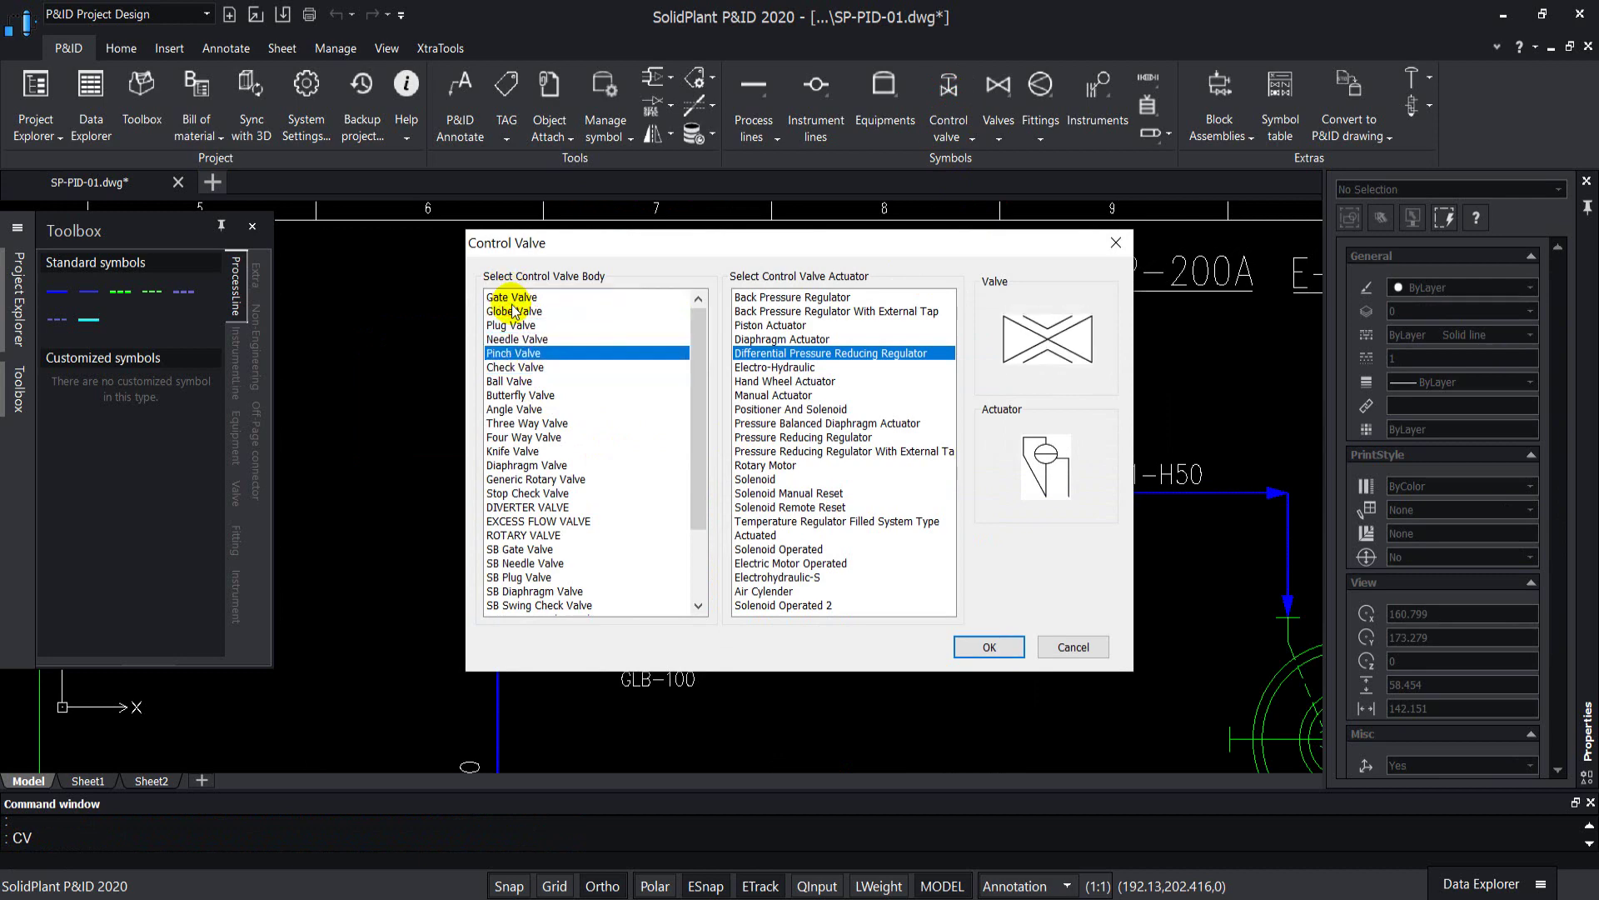
key(Down)
key(Down)
key(Down)
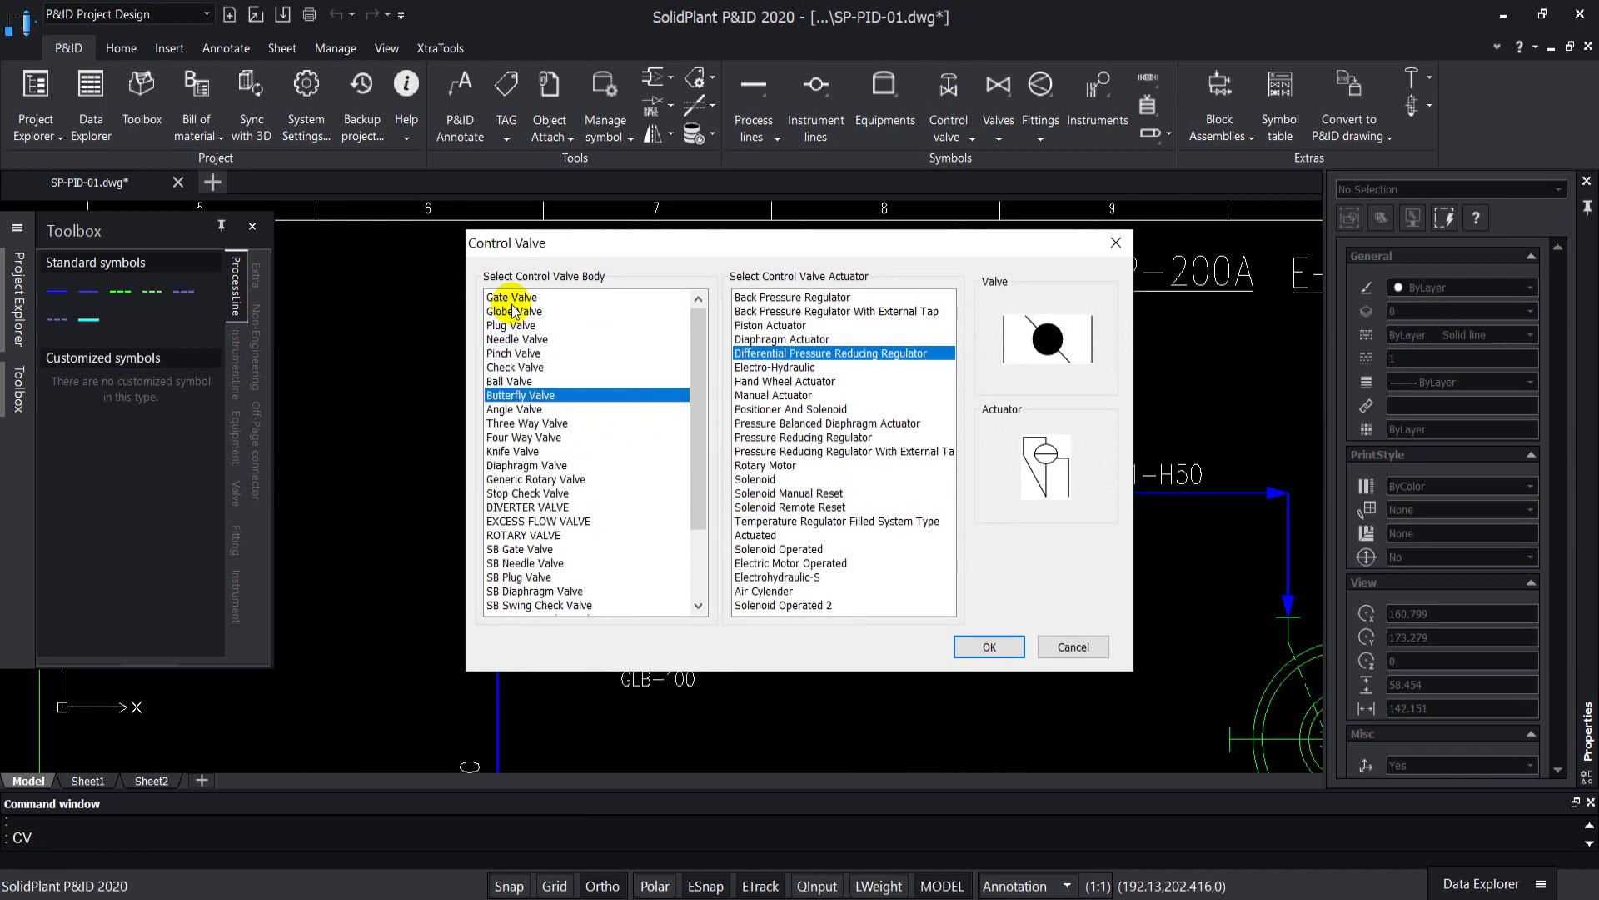
click(511, 298)
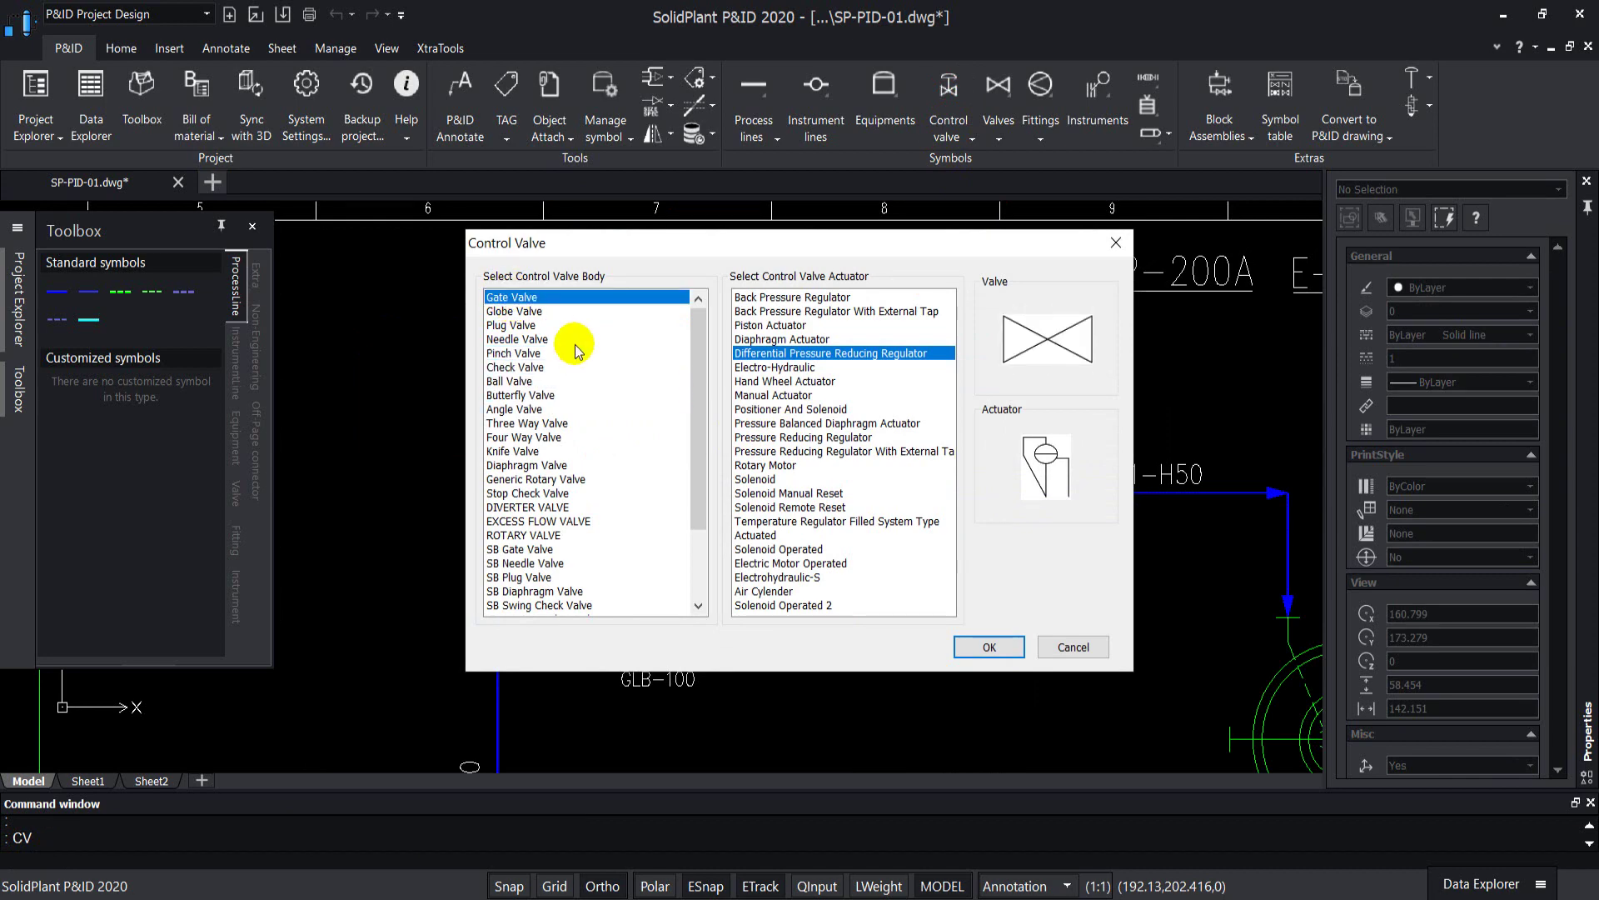
click(794, 302)
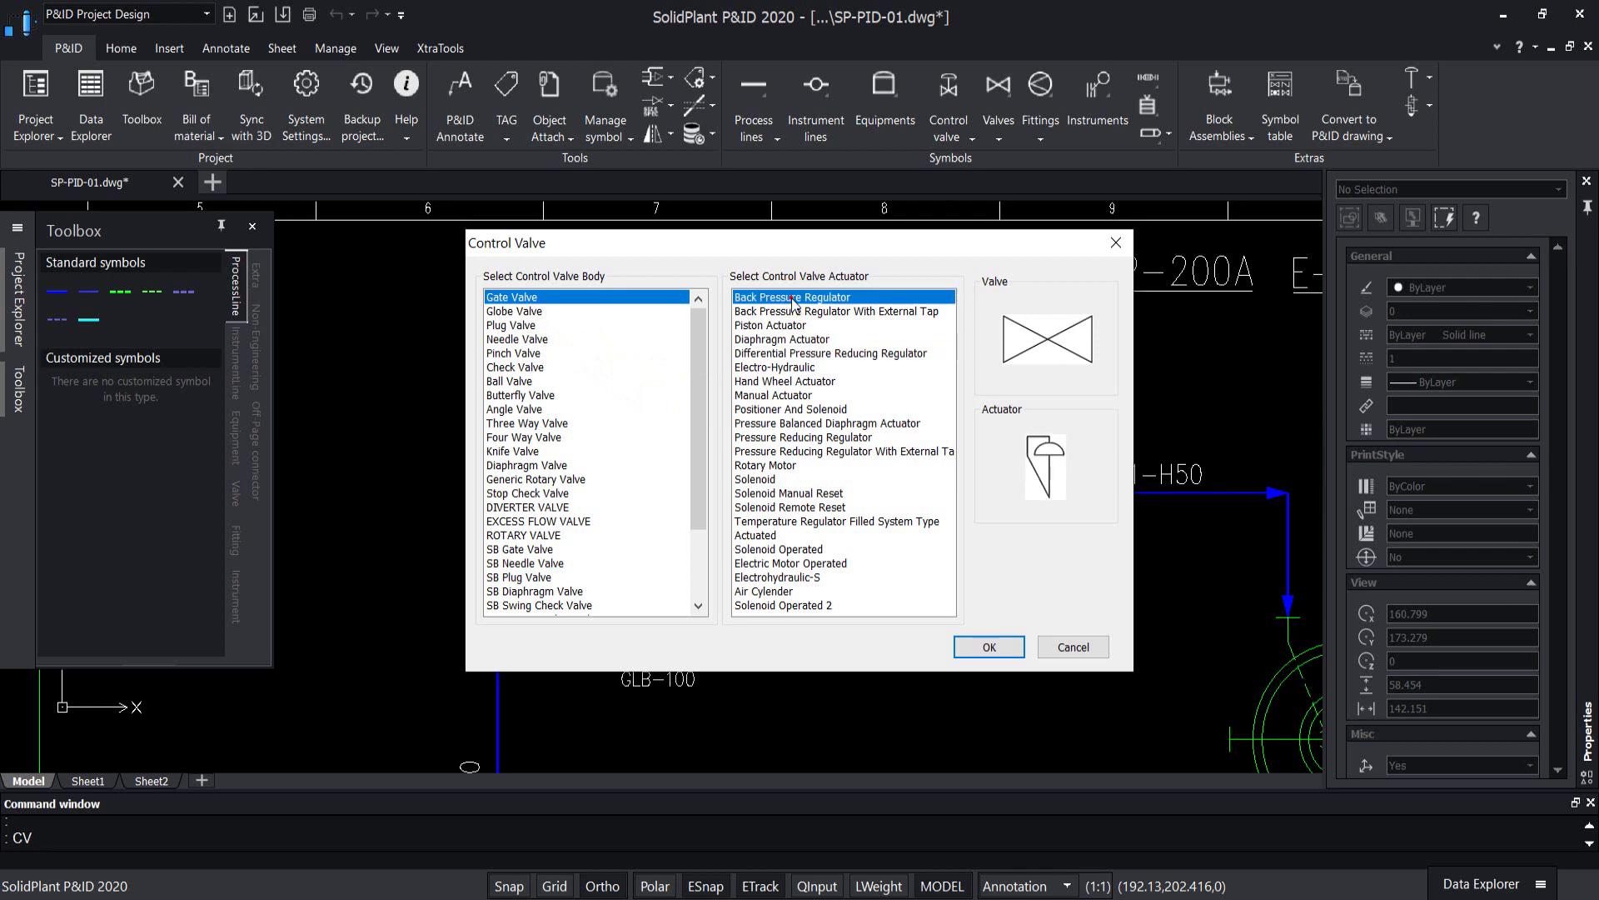
key(Down)
key(Down)
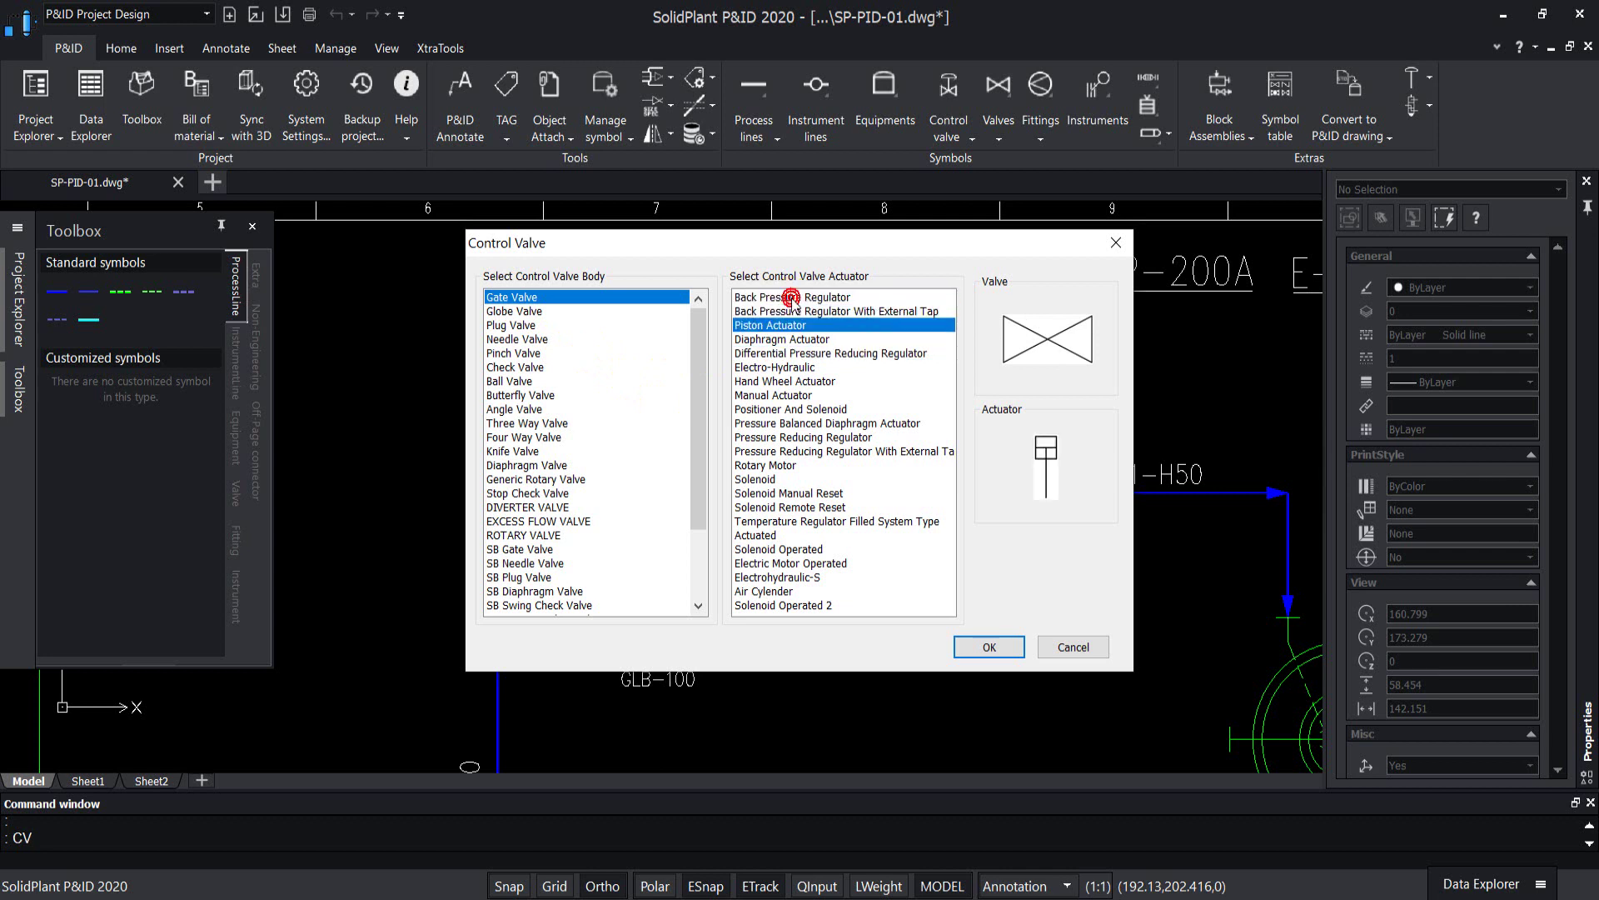
key(Down)
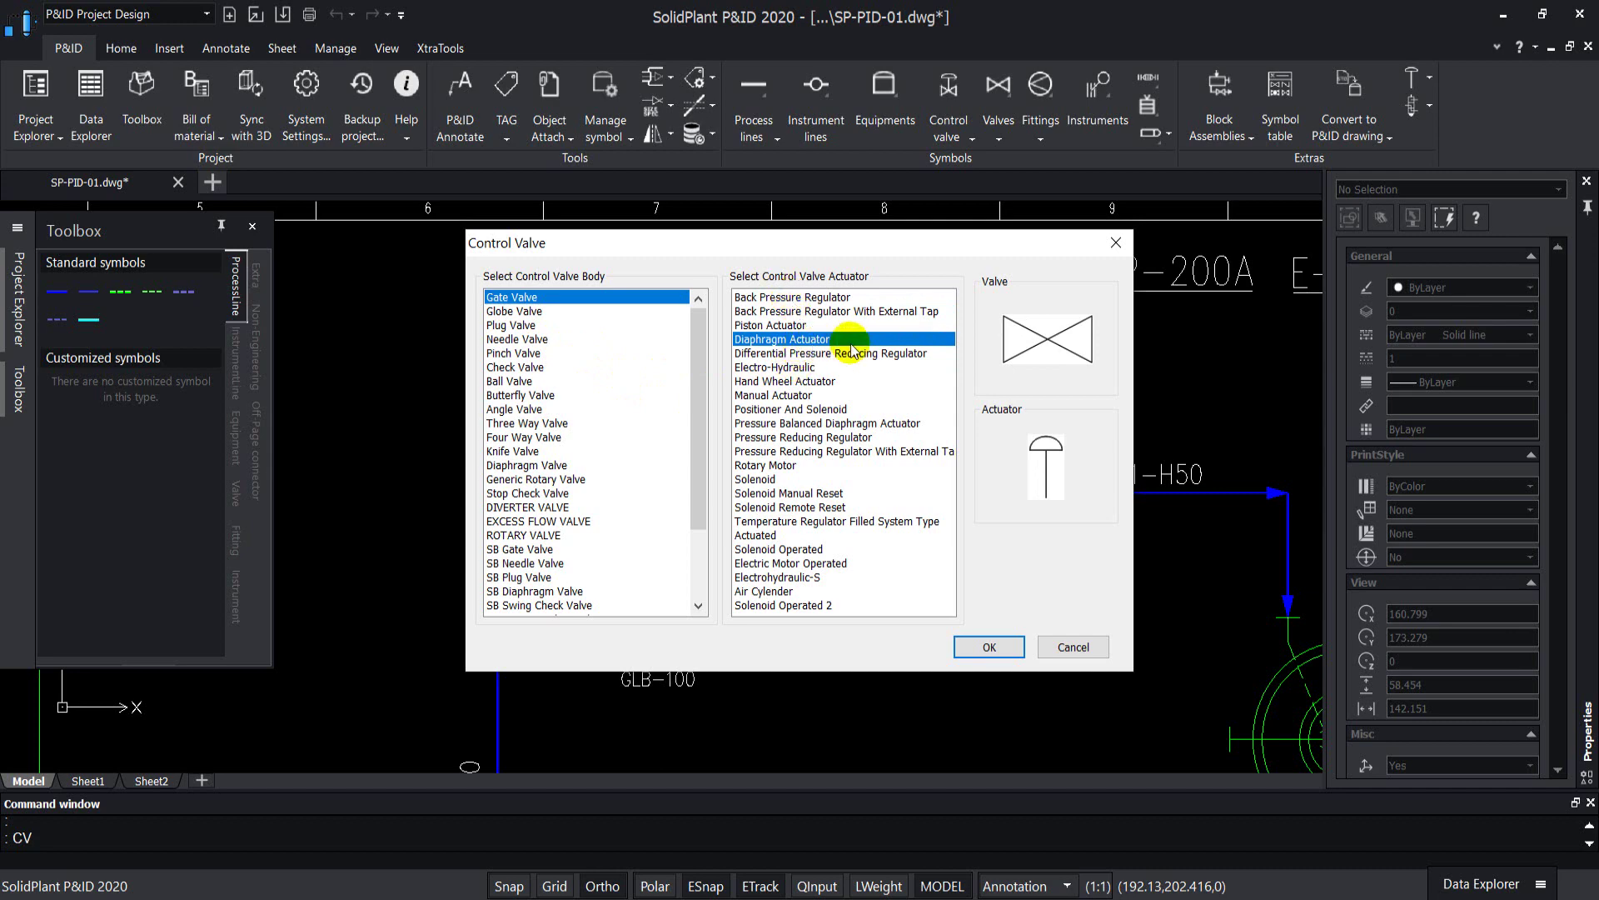
click(989, 647)
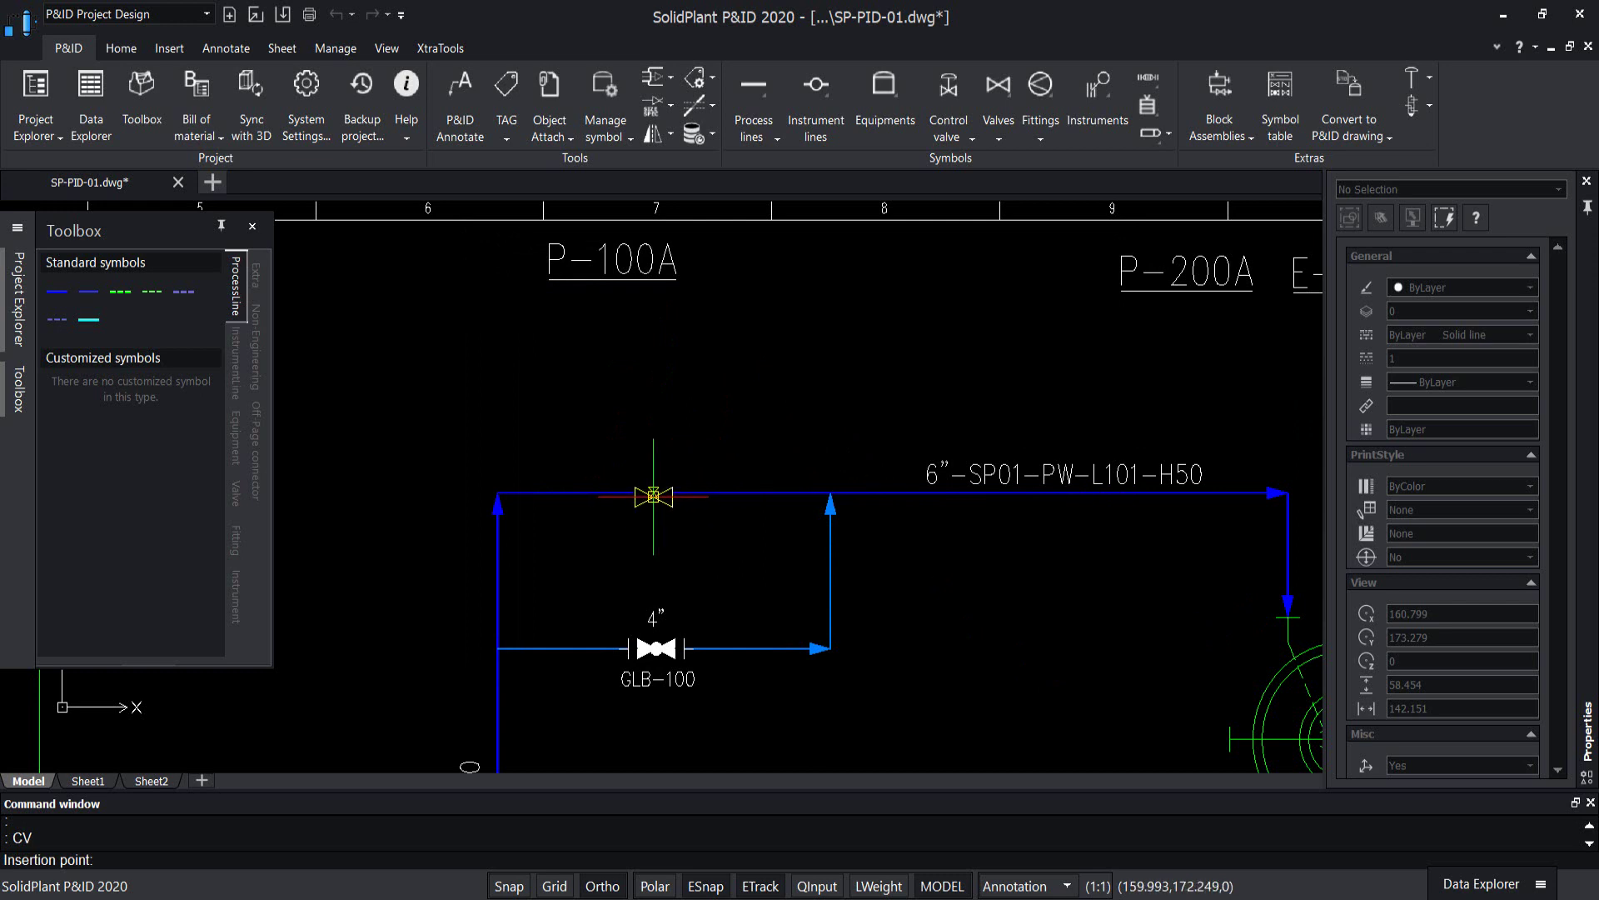
- Insert the control valve on the 6" L101 line above GLB-100
click(652, 496)
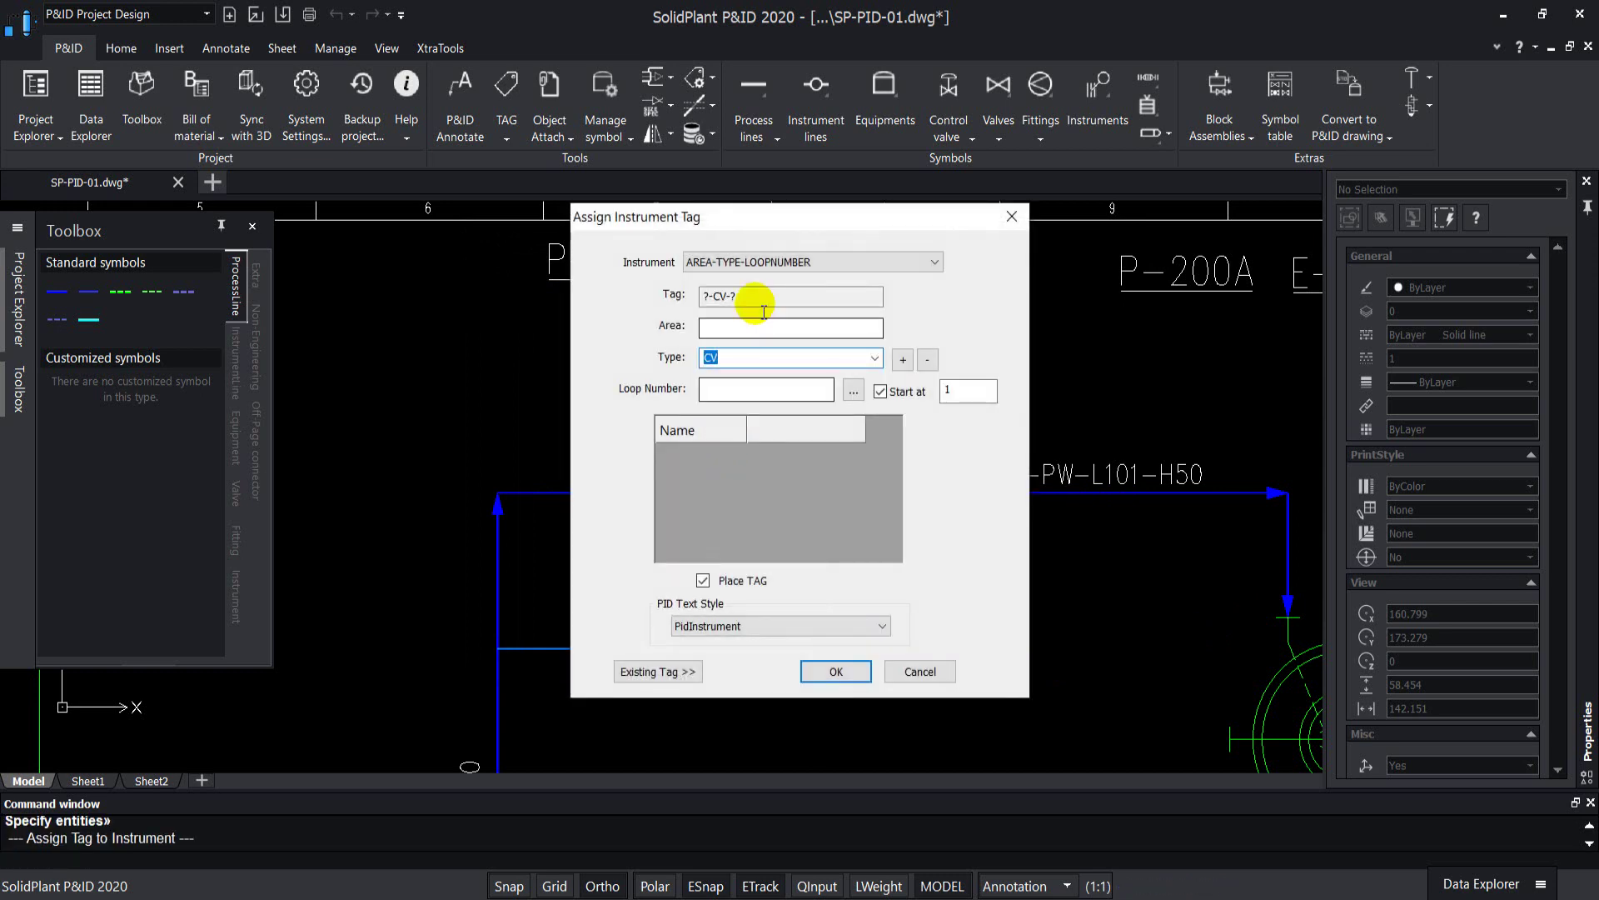
drag(769, 224, 953, 228)
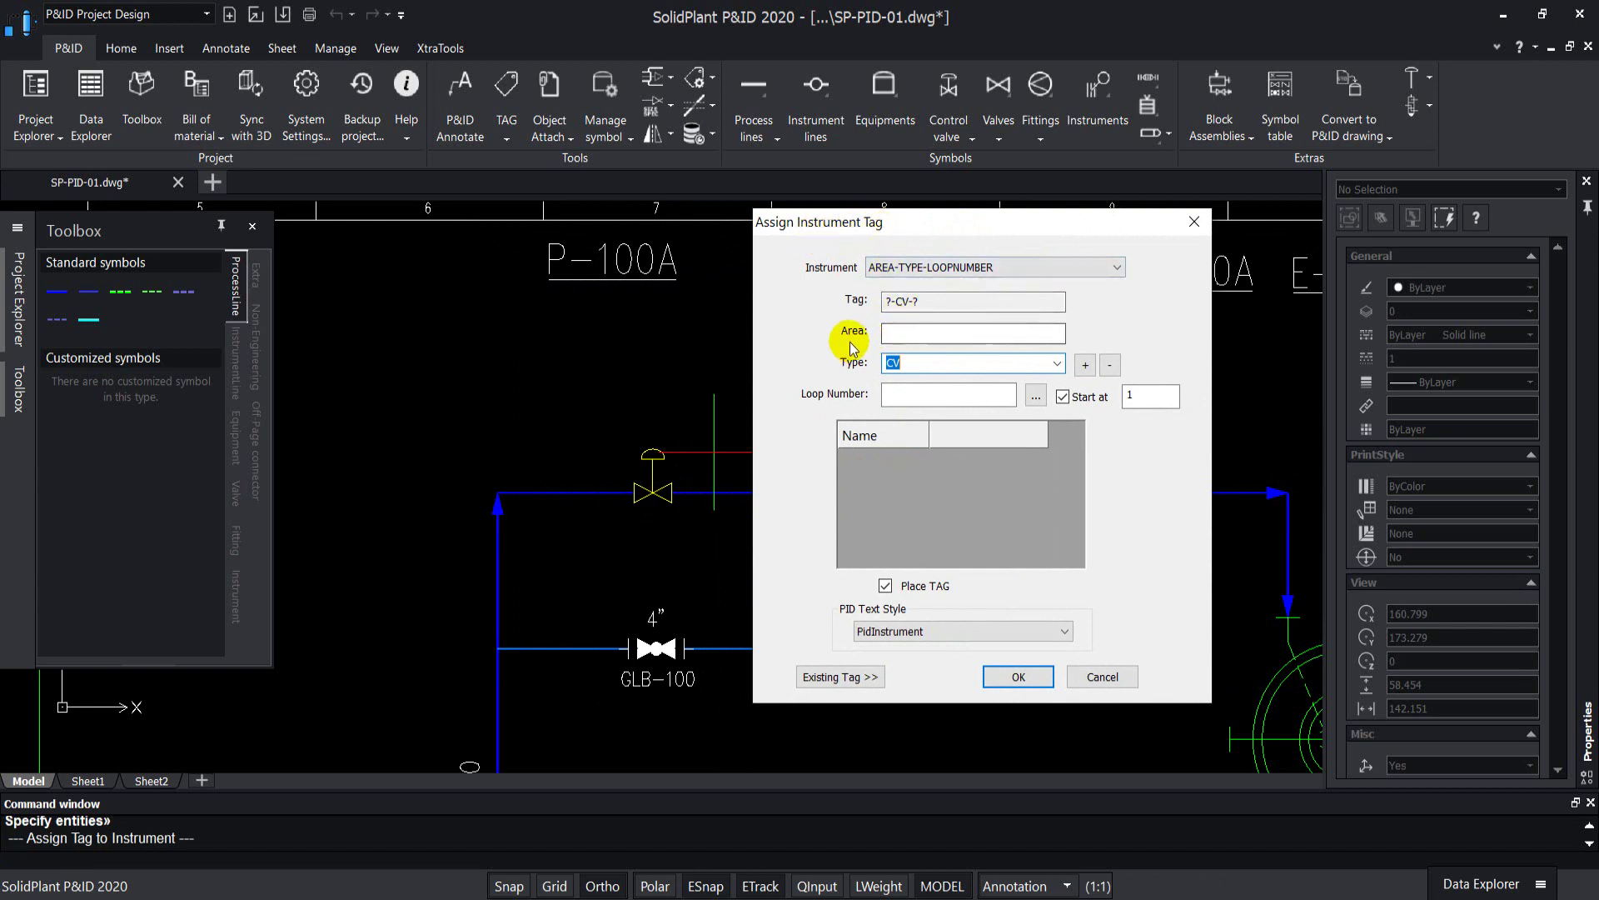
click(952, 266)
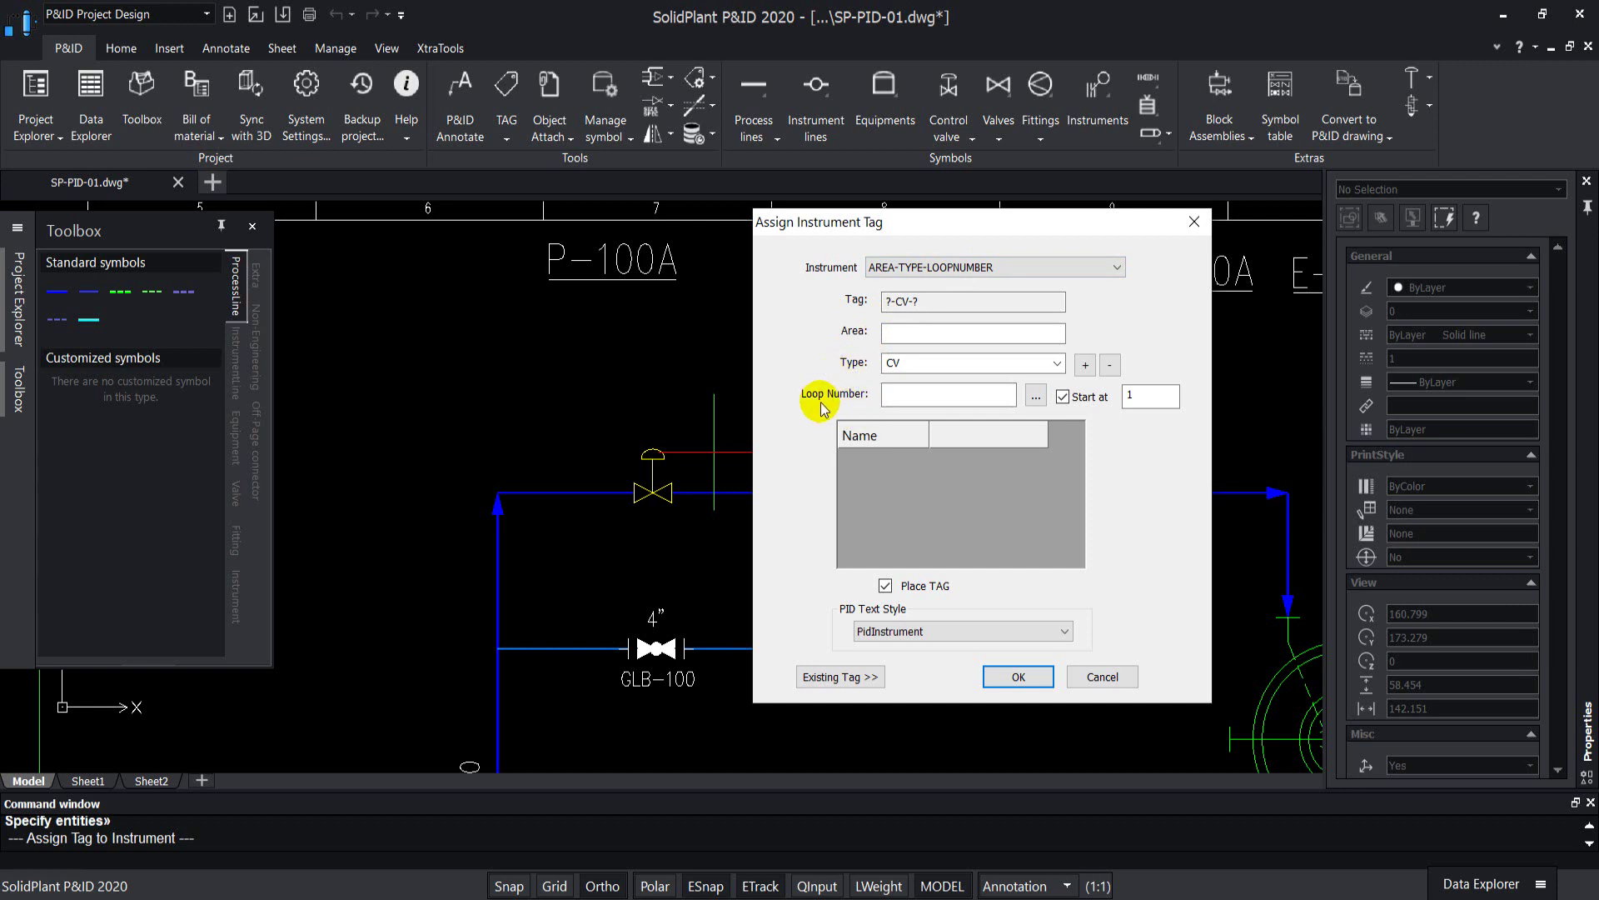
- Tag the valve 50-CV-100: Area 50, type CV, loop 100, Start at unchecked
click(909, 335)
text(50)
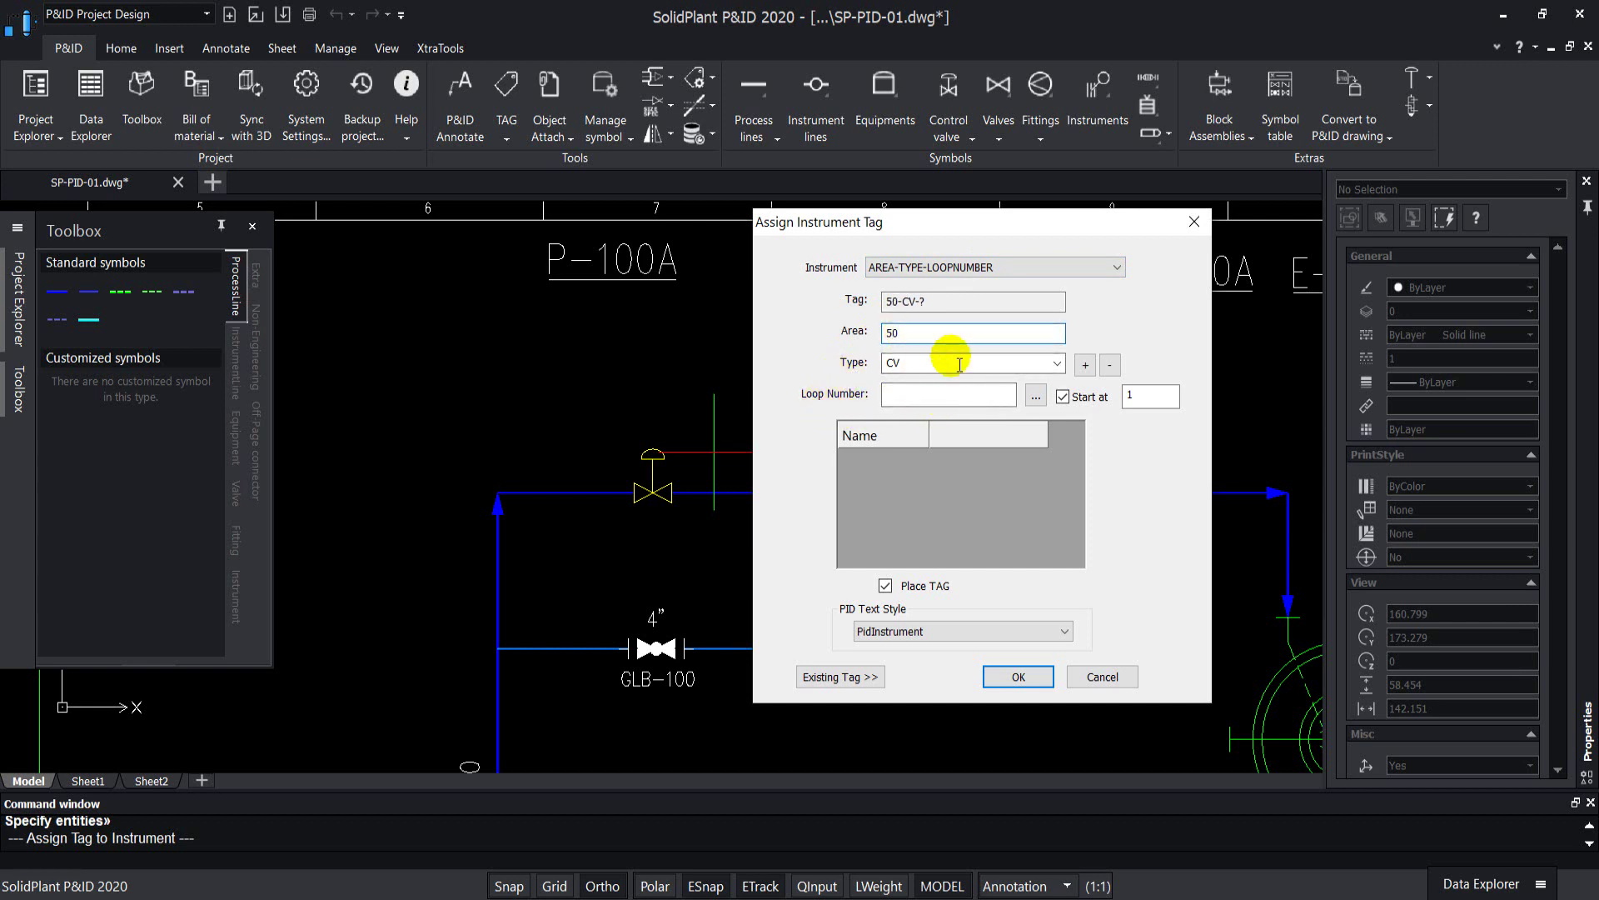
click(1058, 365)
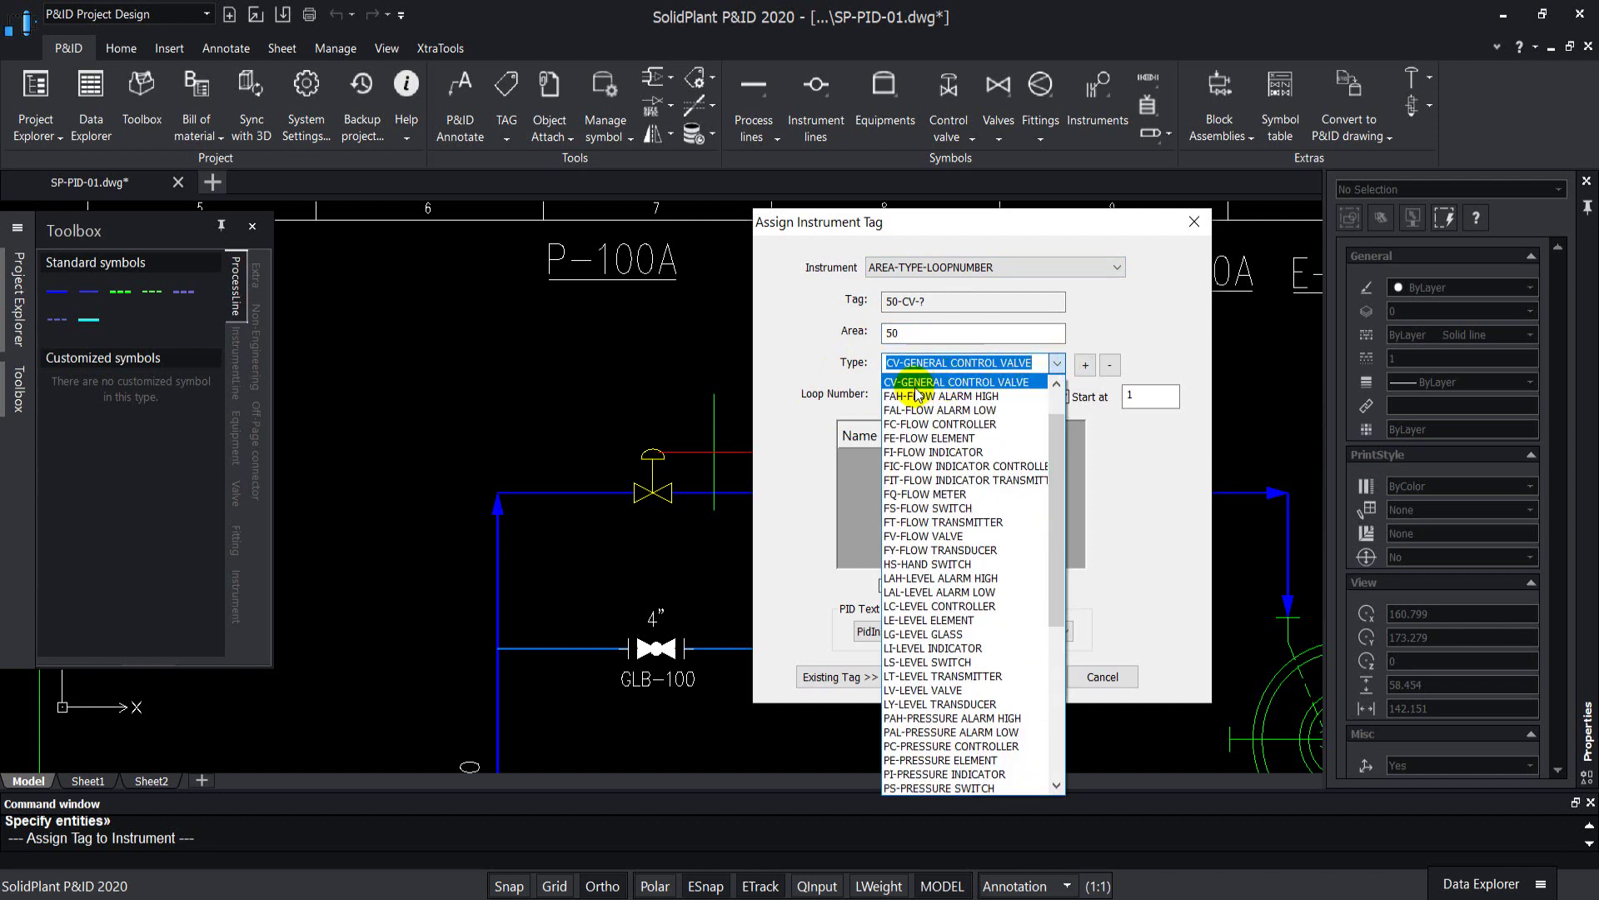
click(965, 382)
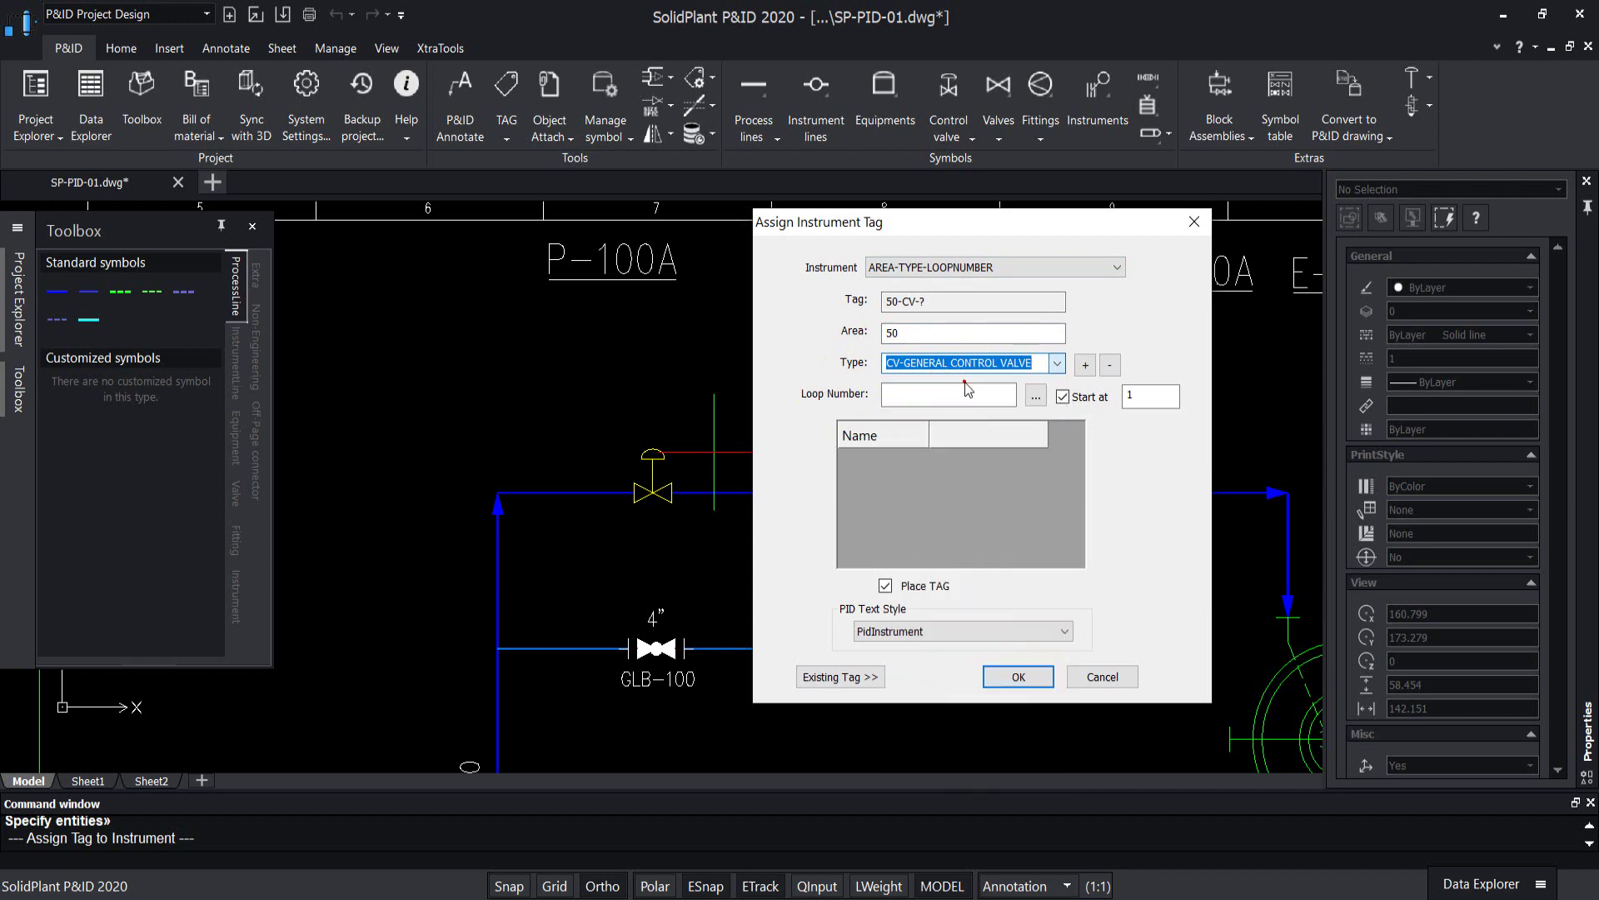
click(897, 397)
text(100)
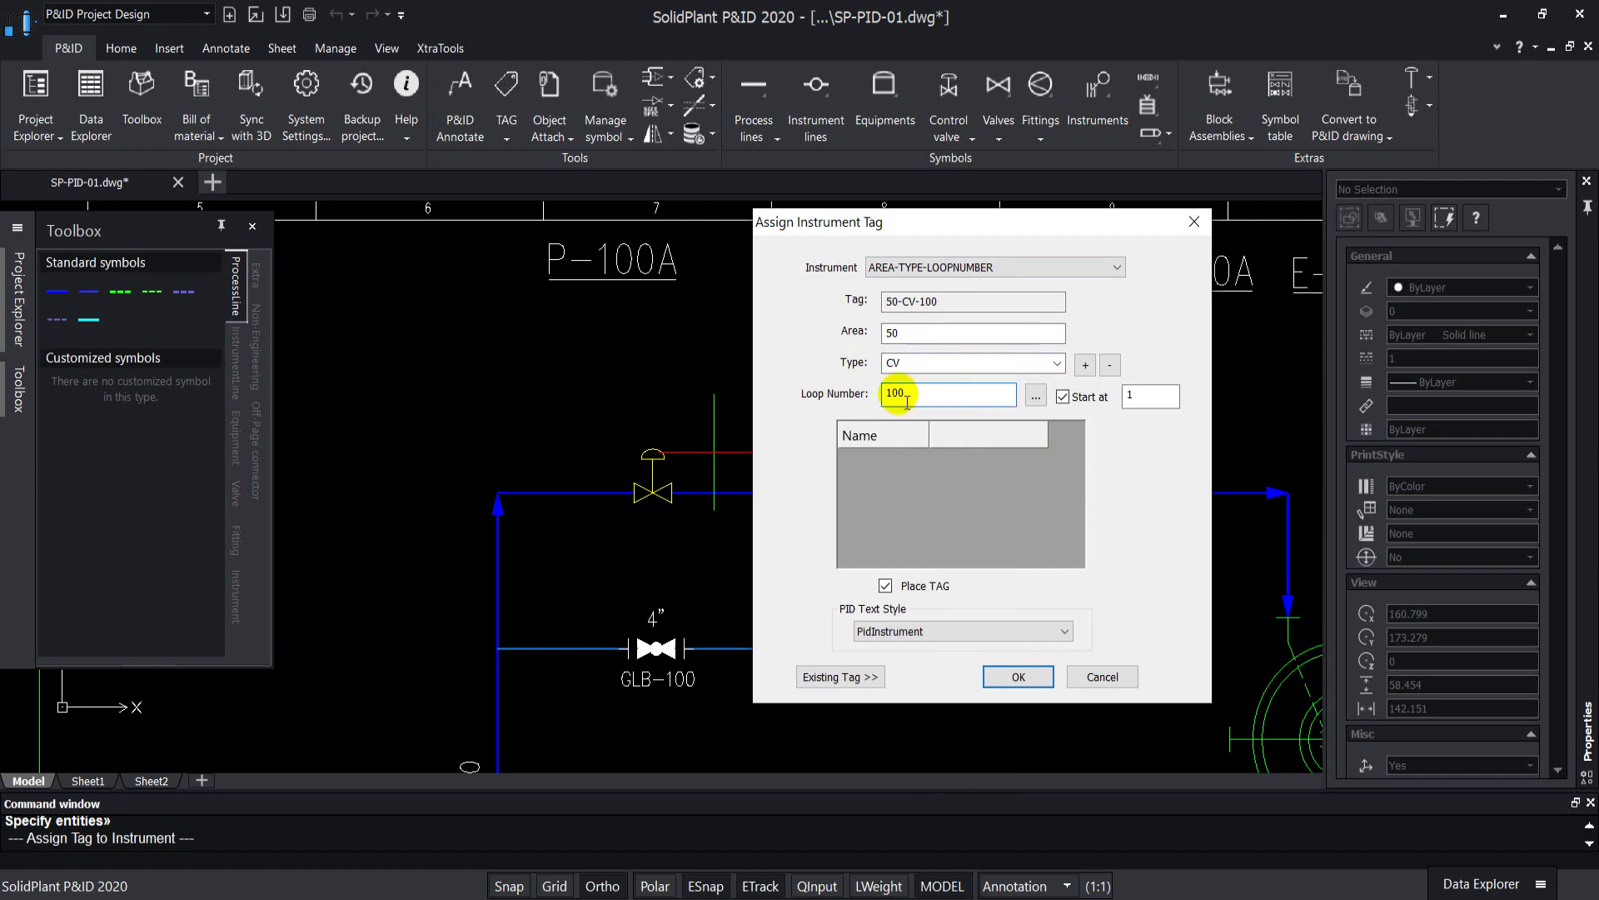
click(1063, 397)
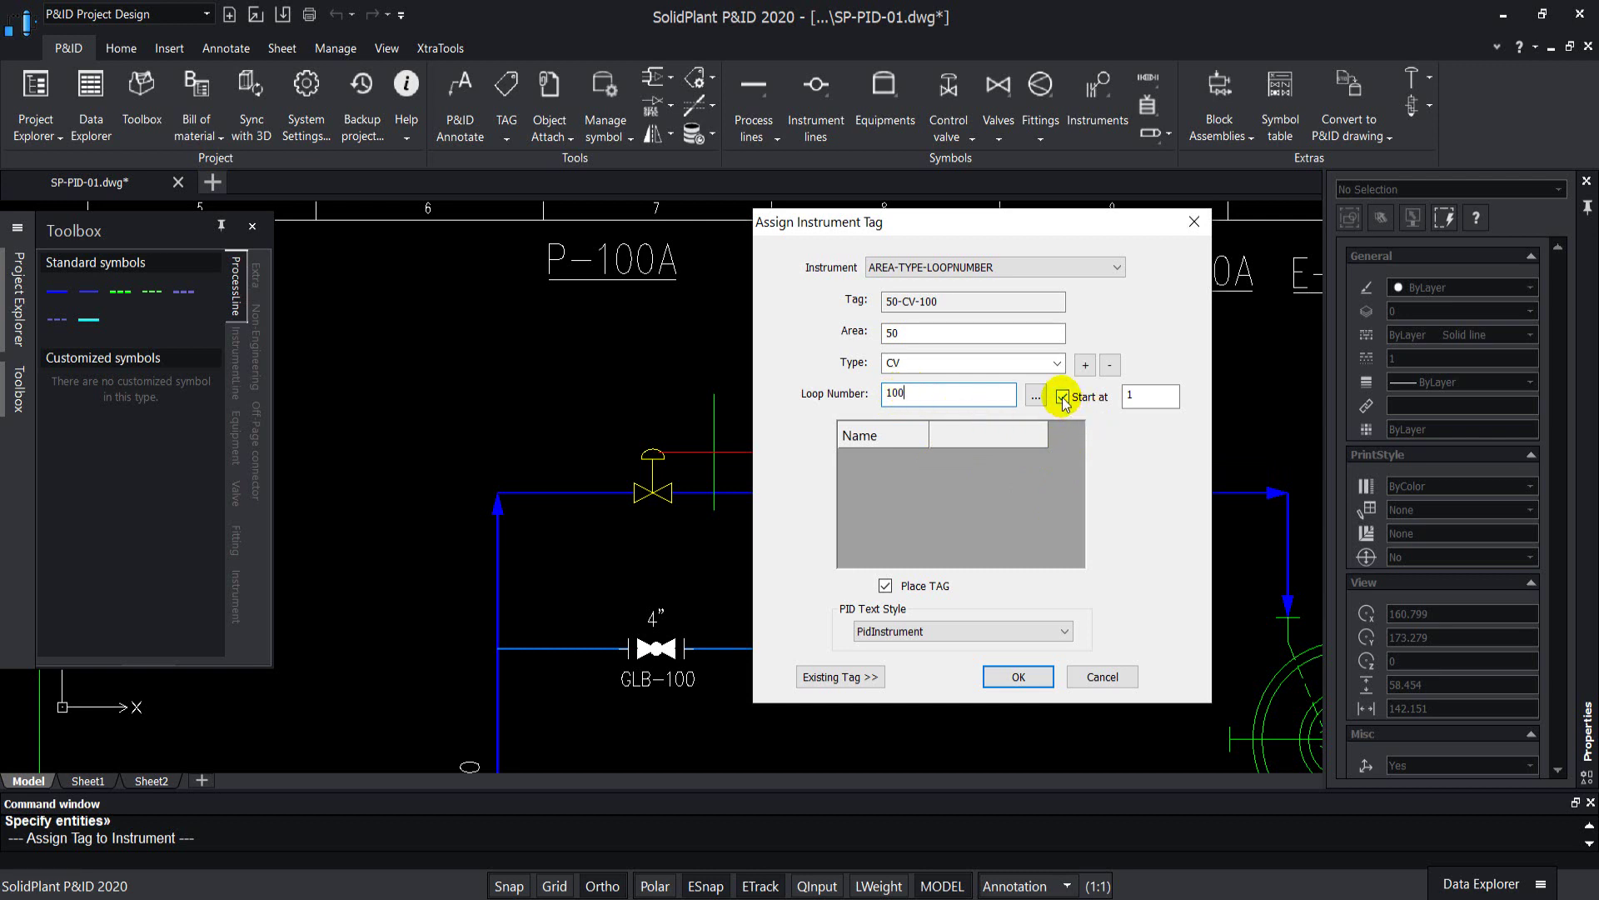
click(1063, 397)
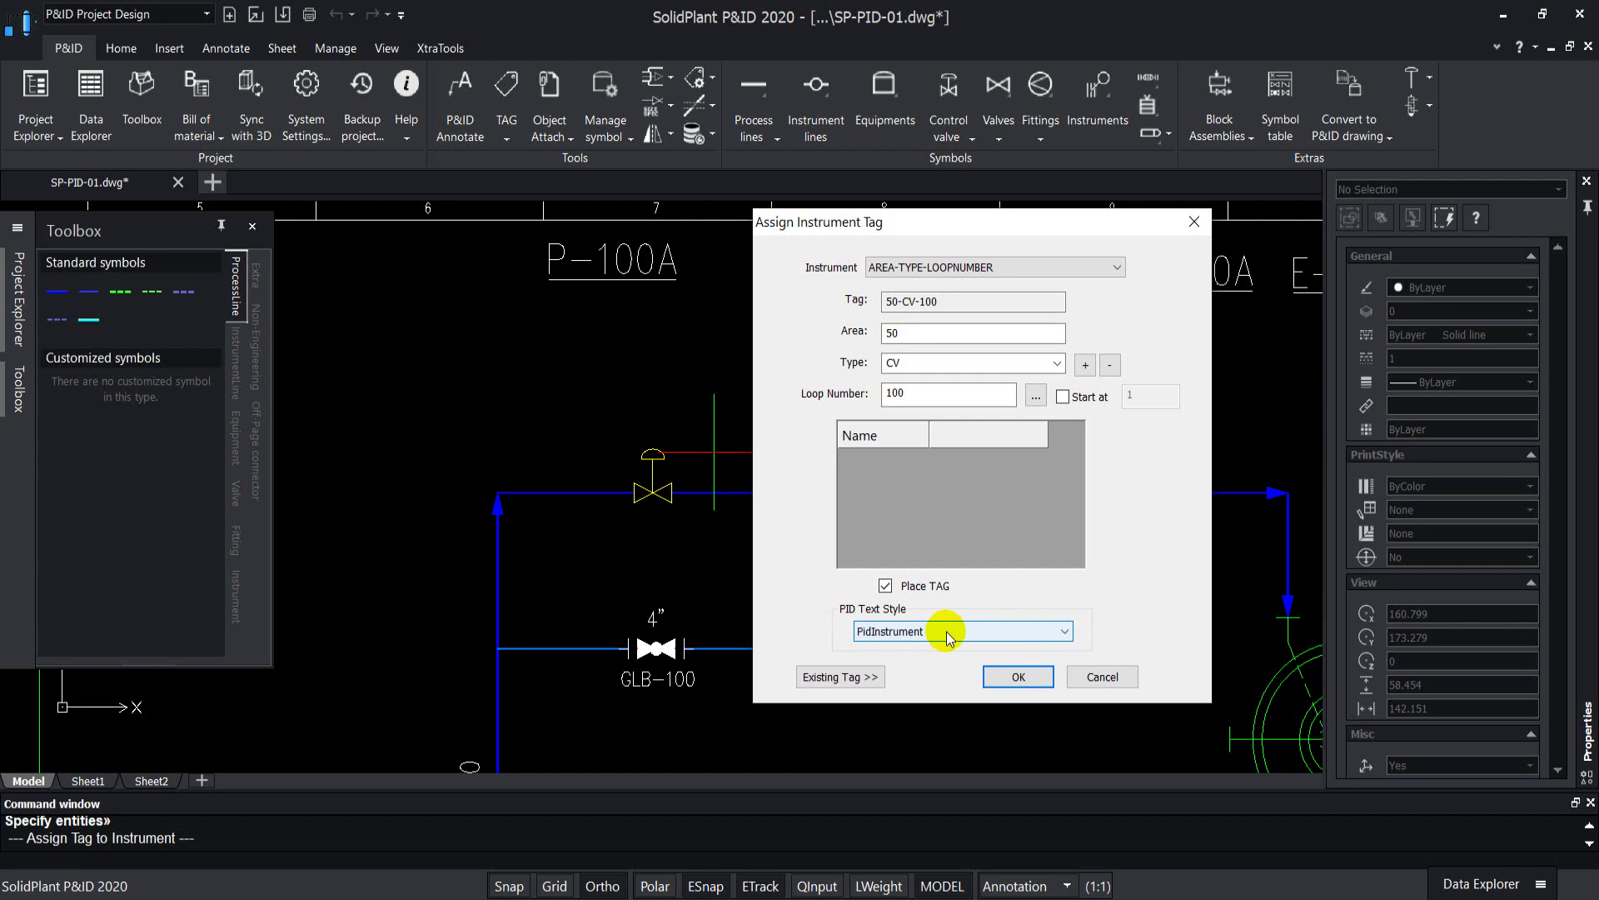
click(836, 681)
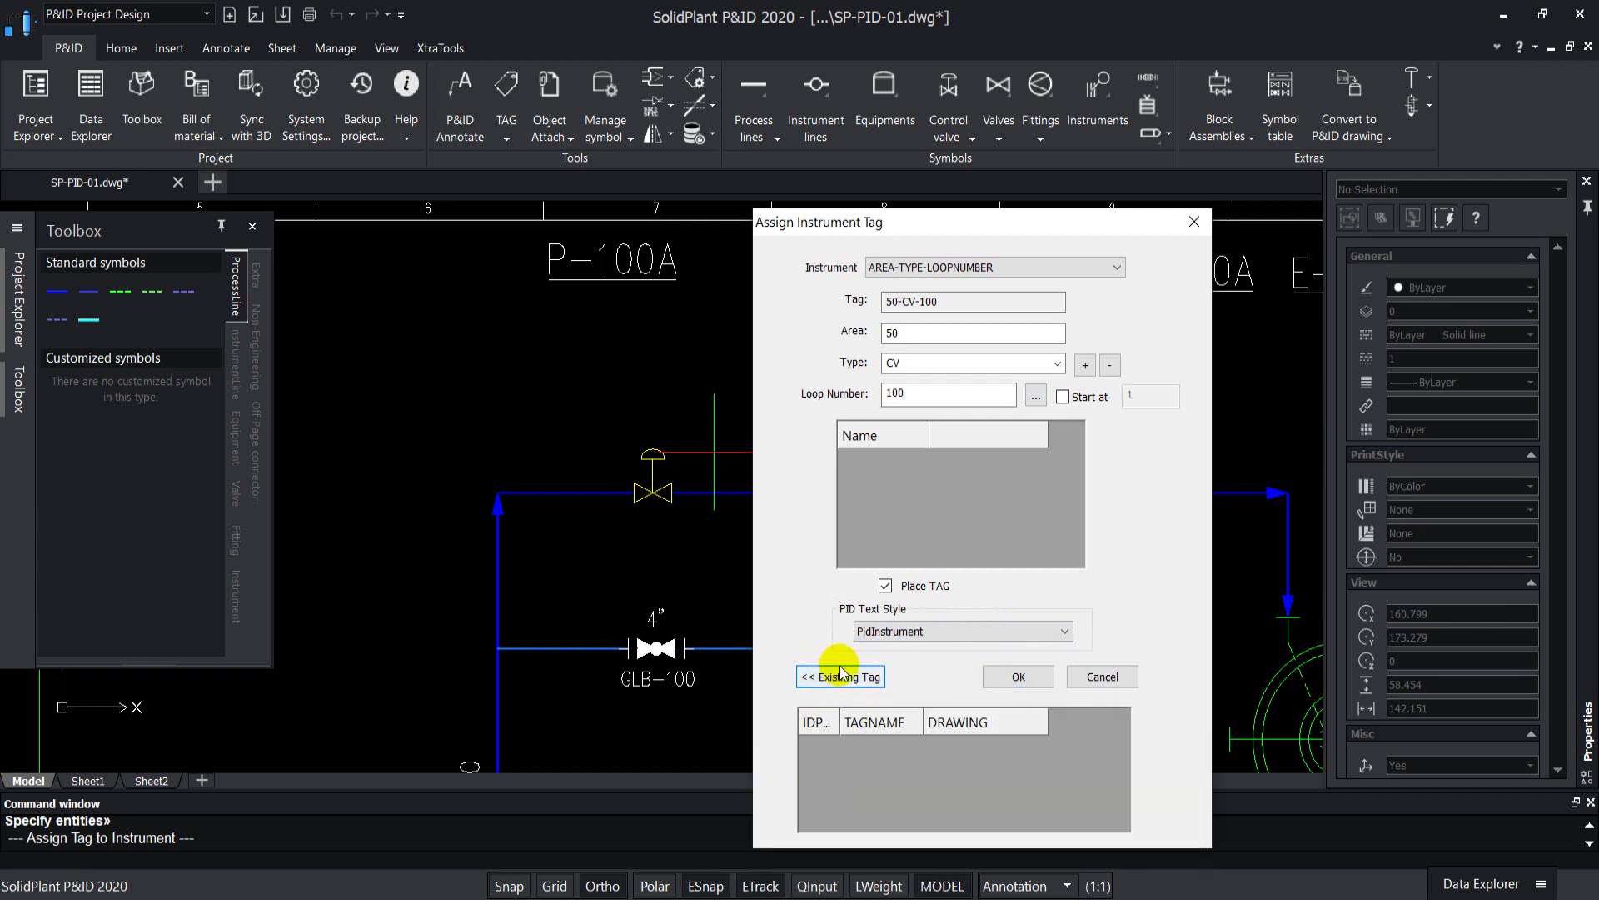
click(1015, 678)
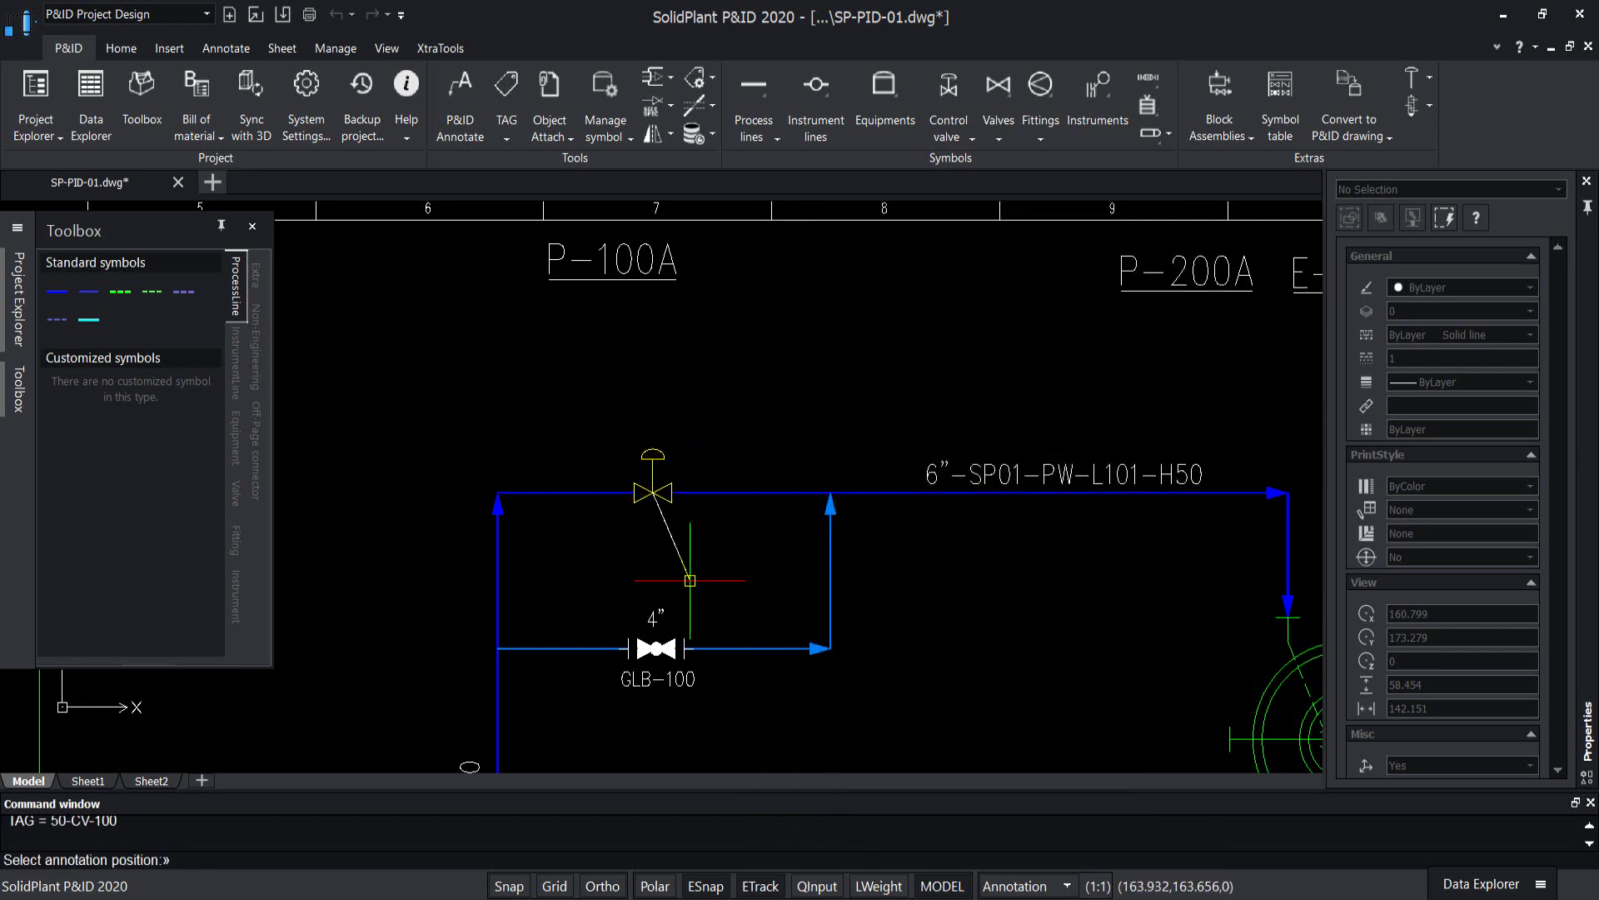
- Place the 50-CV-100 label below the valve and the CV 100 balloon
click(653, 523)
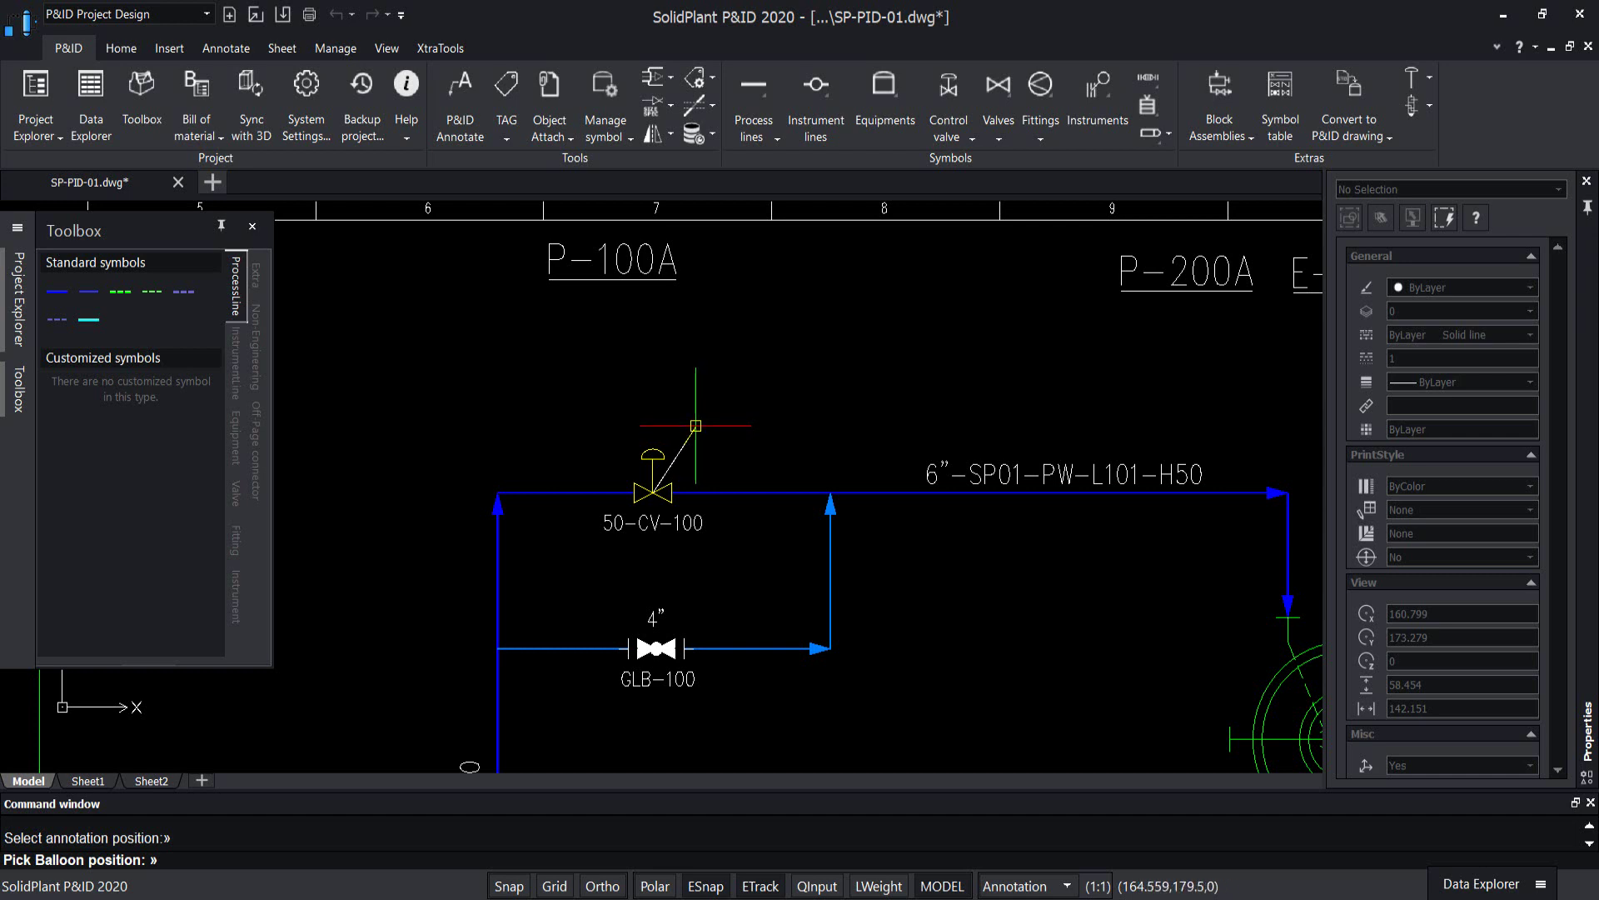
click(696, 427)
scroll(662, 516, up, 2)
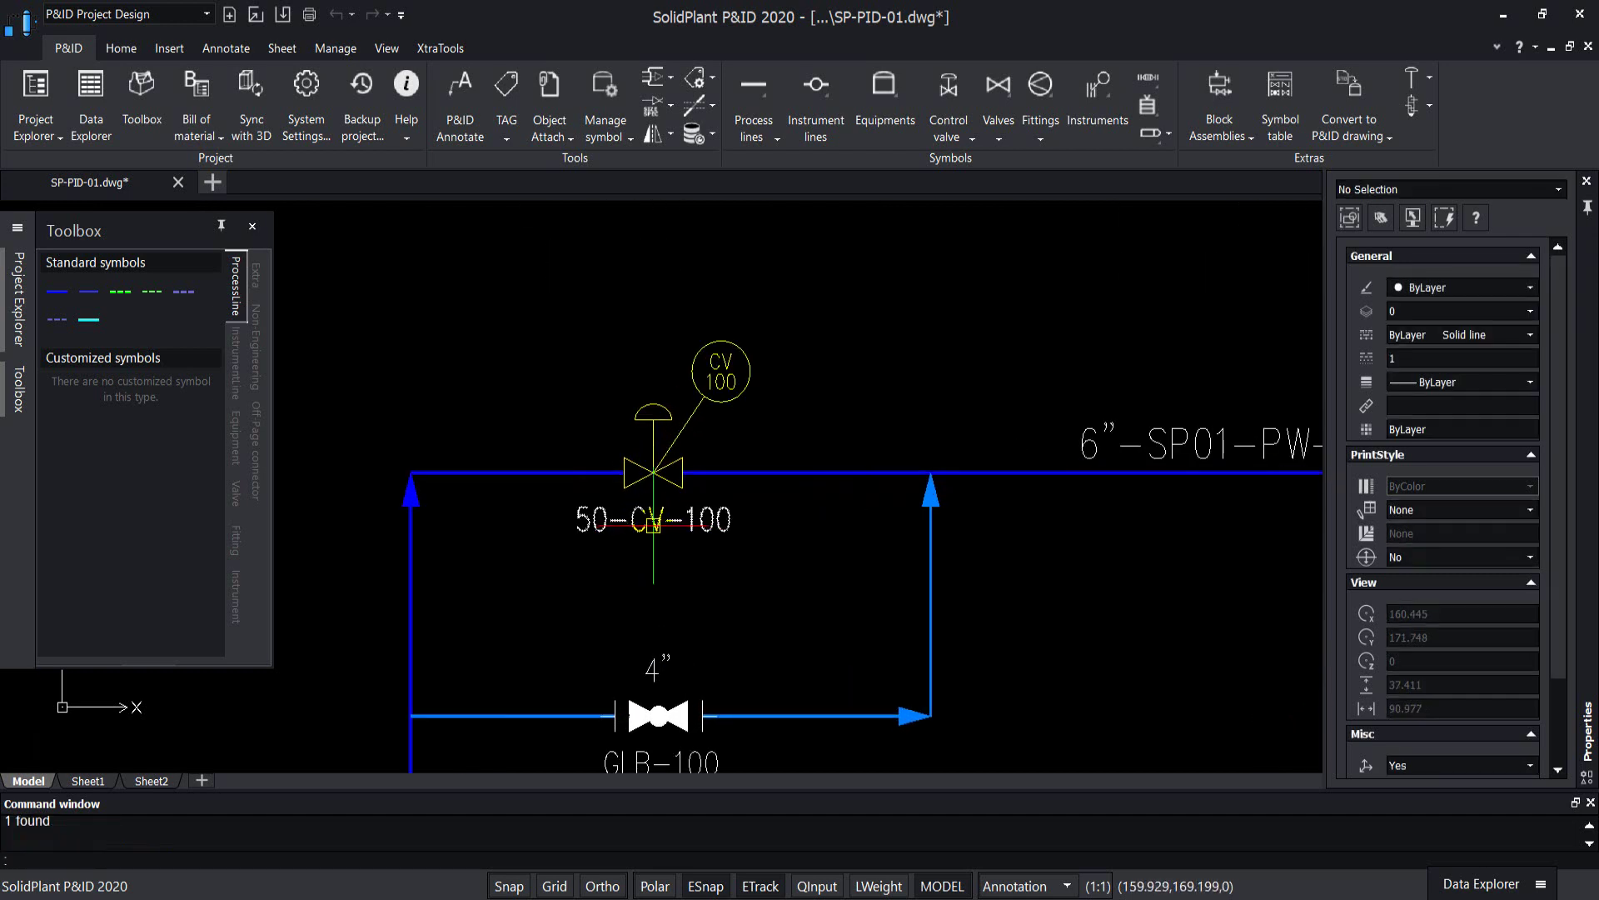
scroll(662, 514, up, 2)
- Pan and zoom to review the drawing around the vertical L101 line
middle_drag(744, 537, 837, 553)
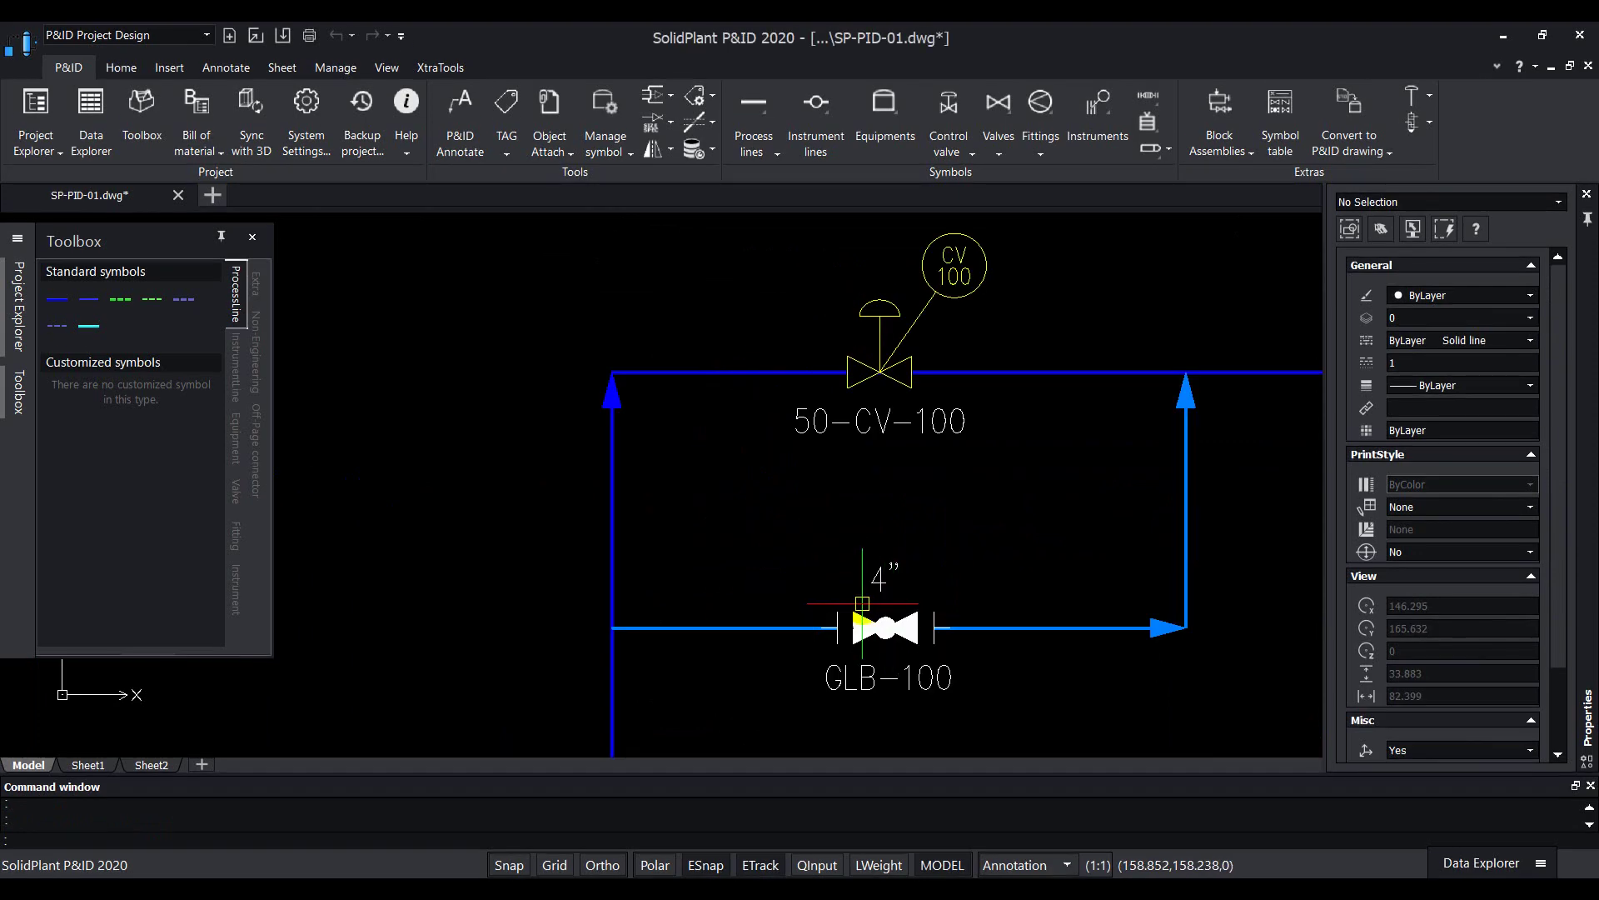
scroll(819, 583, down, 2)
scroll(819, 583, down, 3)
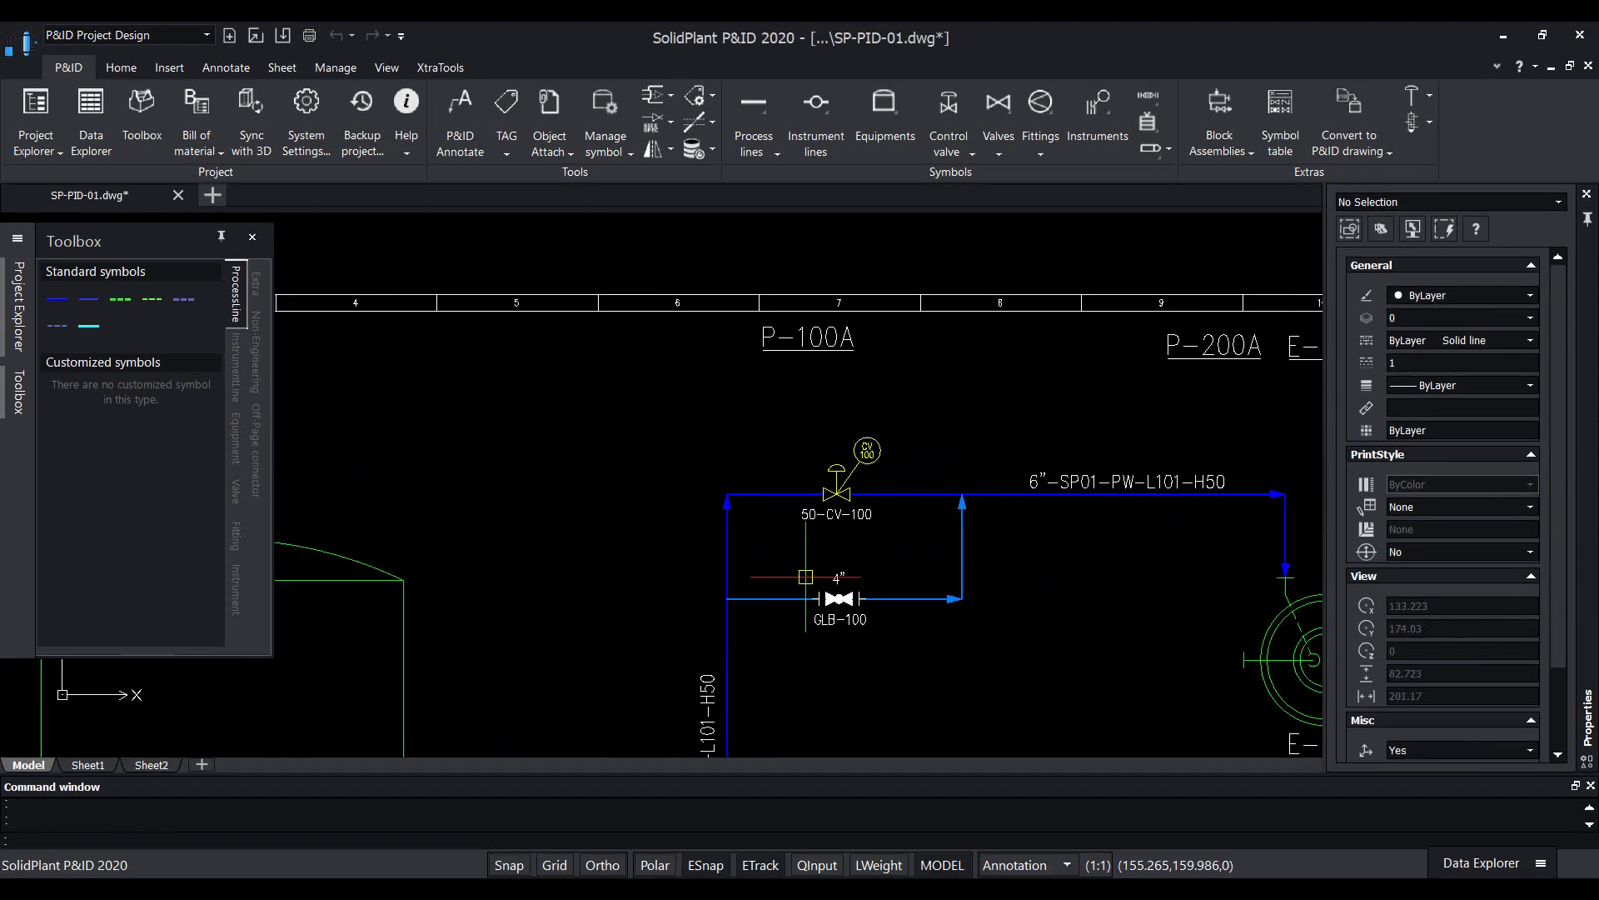
middle_drag(786, 653, 790, 543)
scroll(791, 543, down, 2)
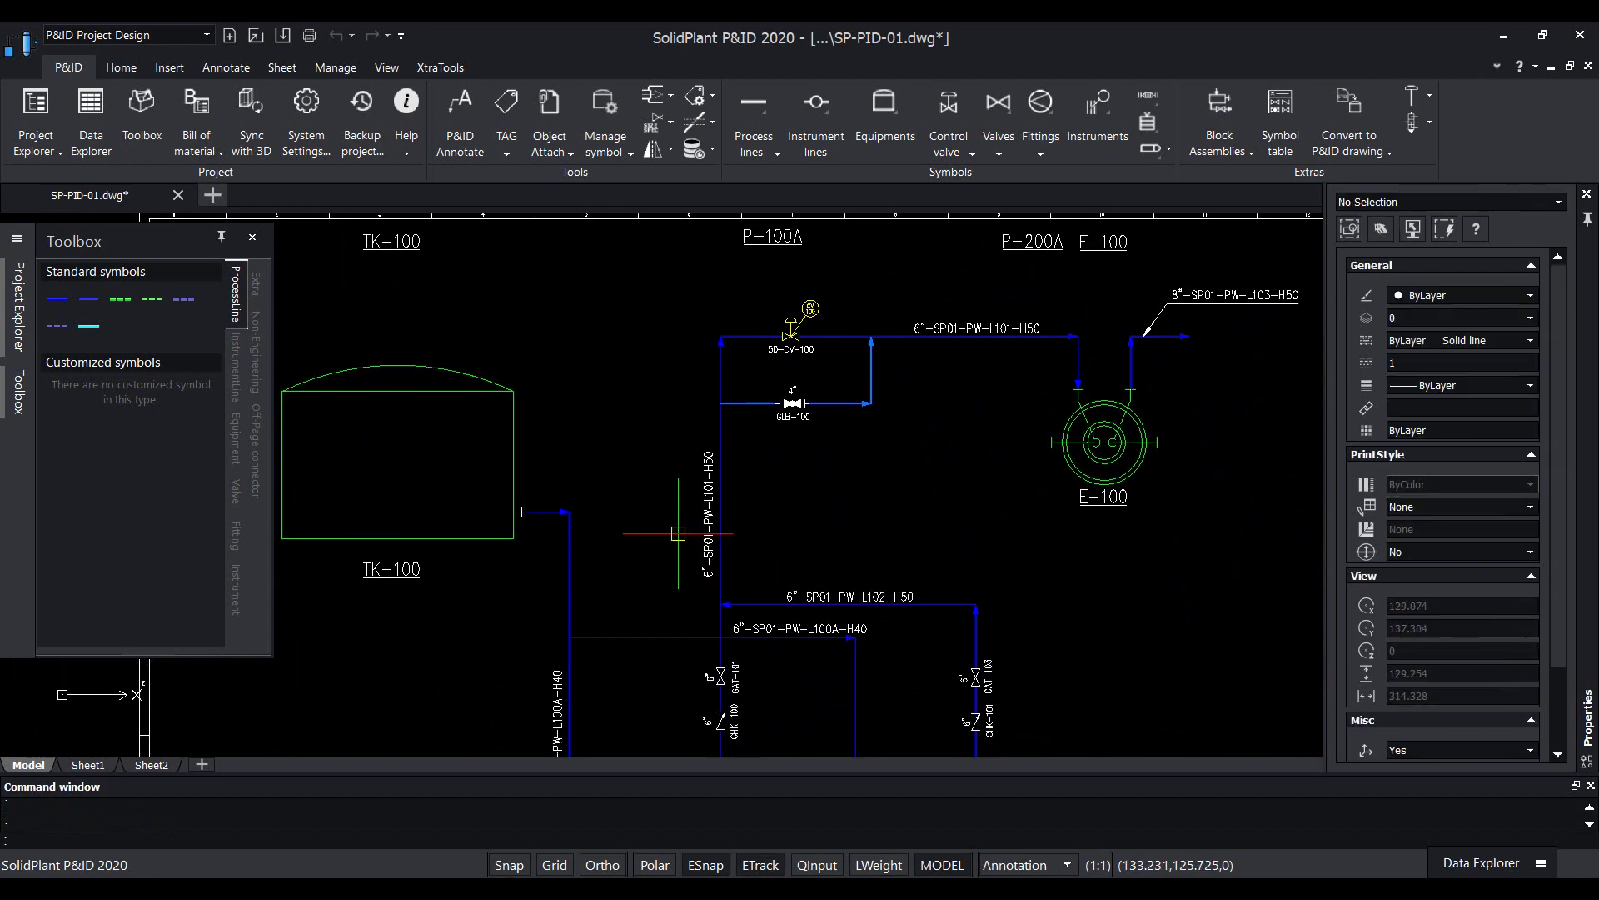
mouse_move(694, 581)
middle_down()
mouse_move(665, 560)
mouse_move(658, 591)
middle_up()
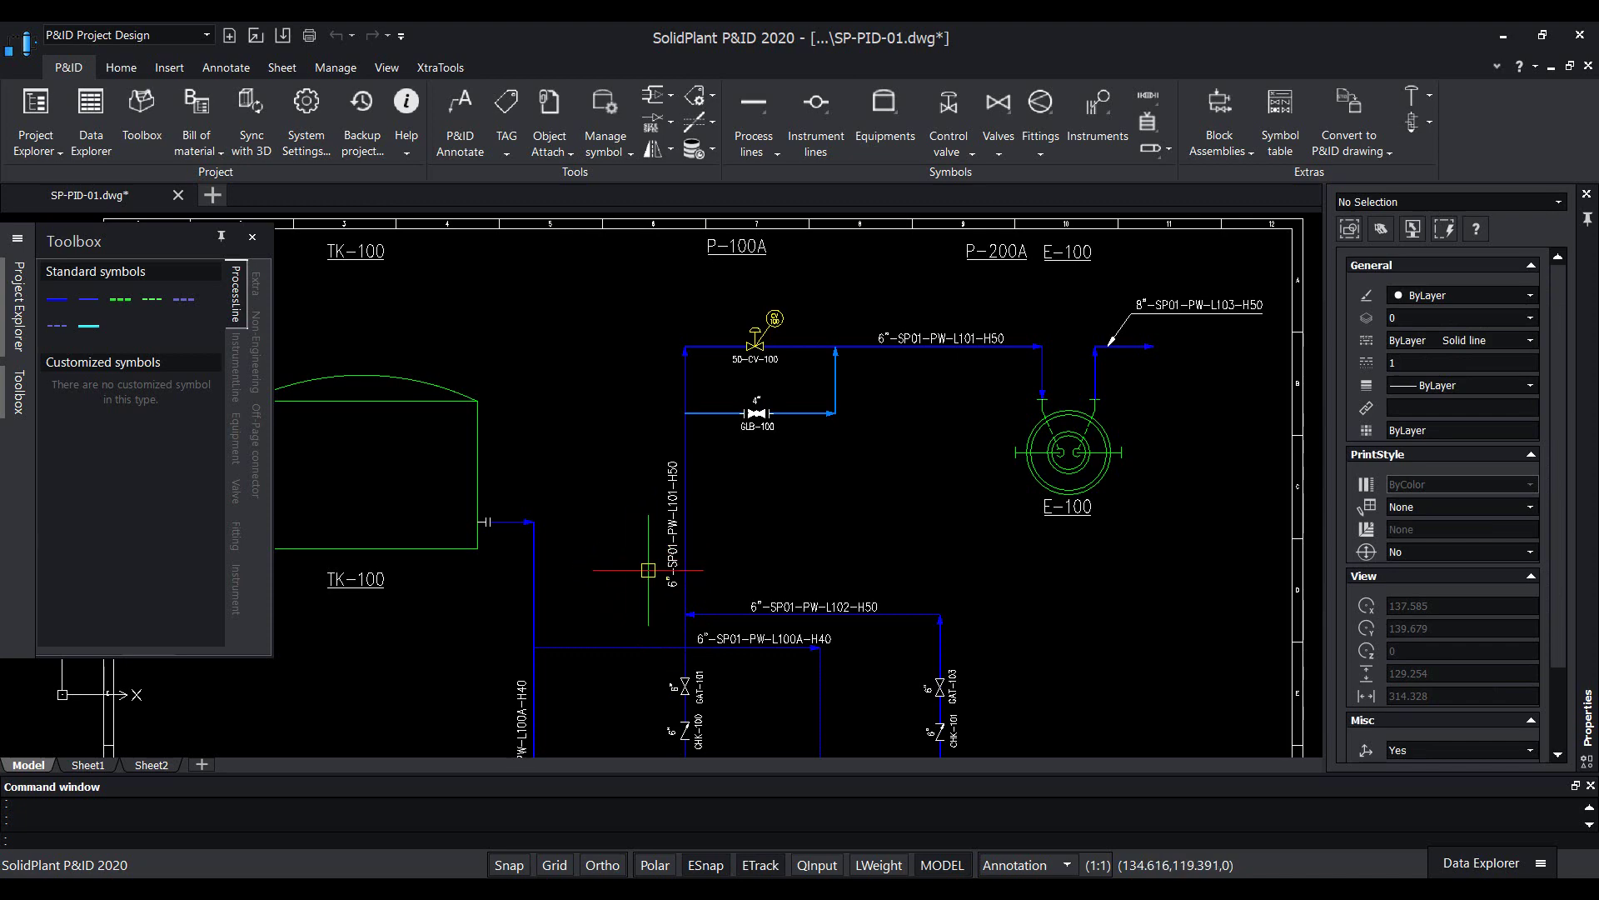
scroll(642, 553, down, 2)
scroll(653, 503, up, 4)
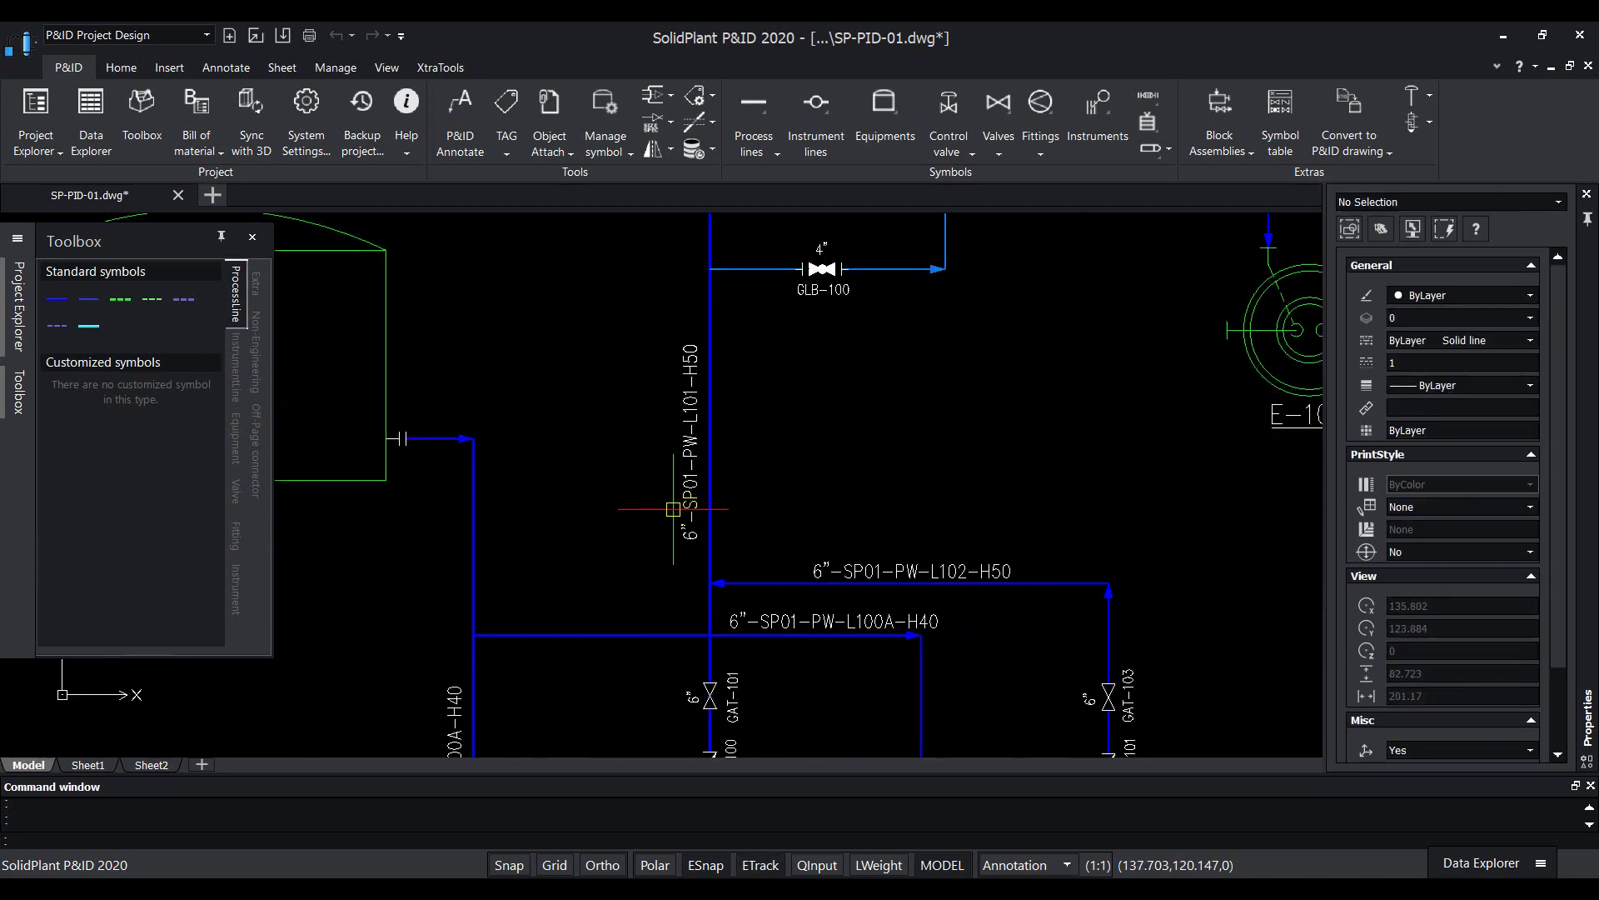
- Move the L101 line label lower along the pipe by its grip
click(684, 469)
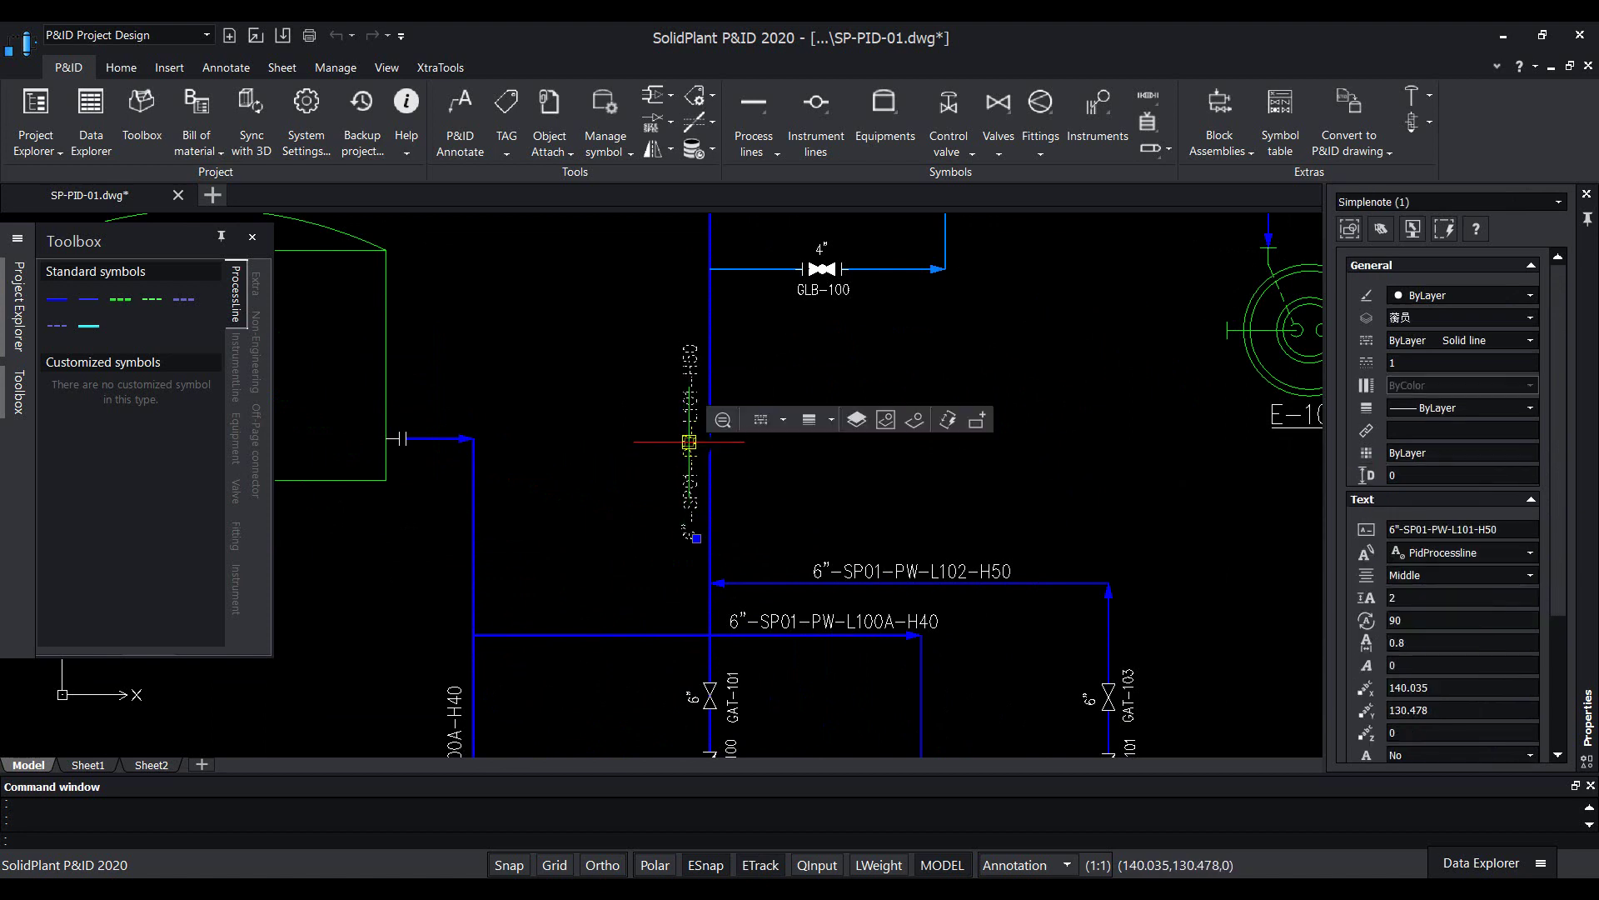
click(688, 441)
click(693, 521)
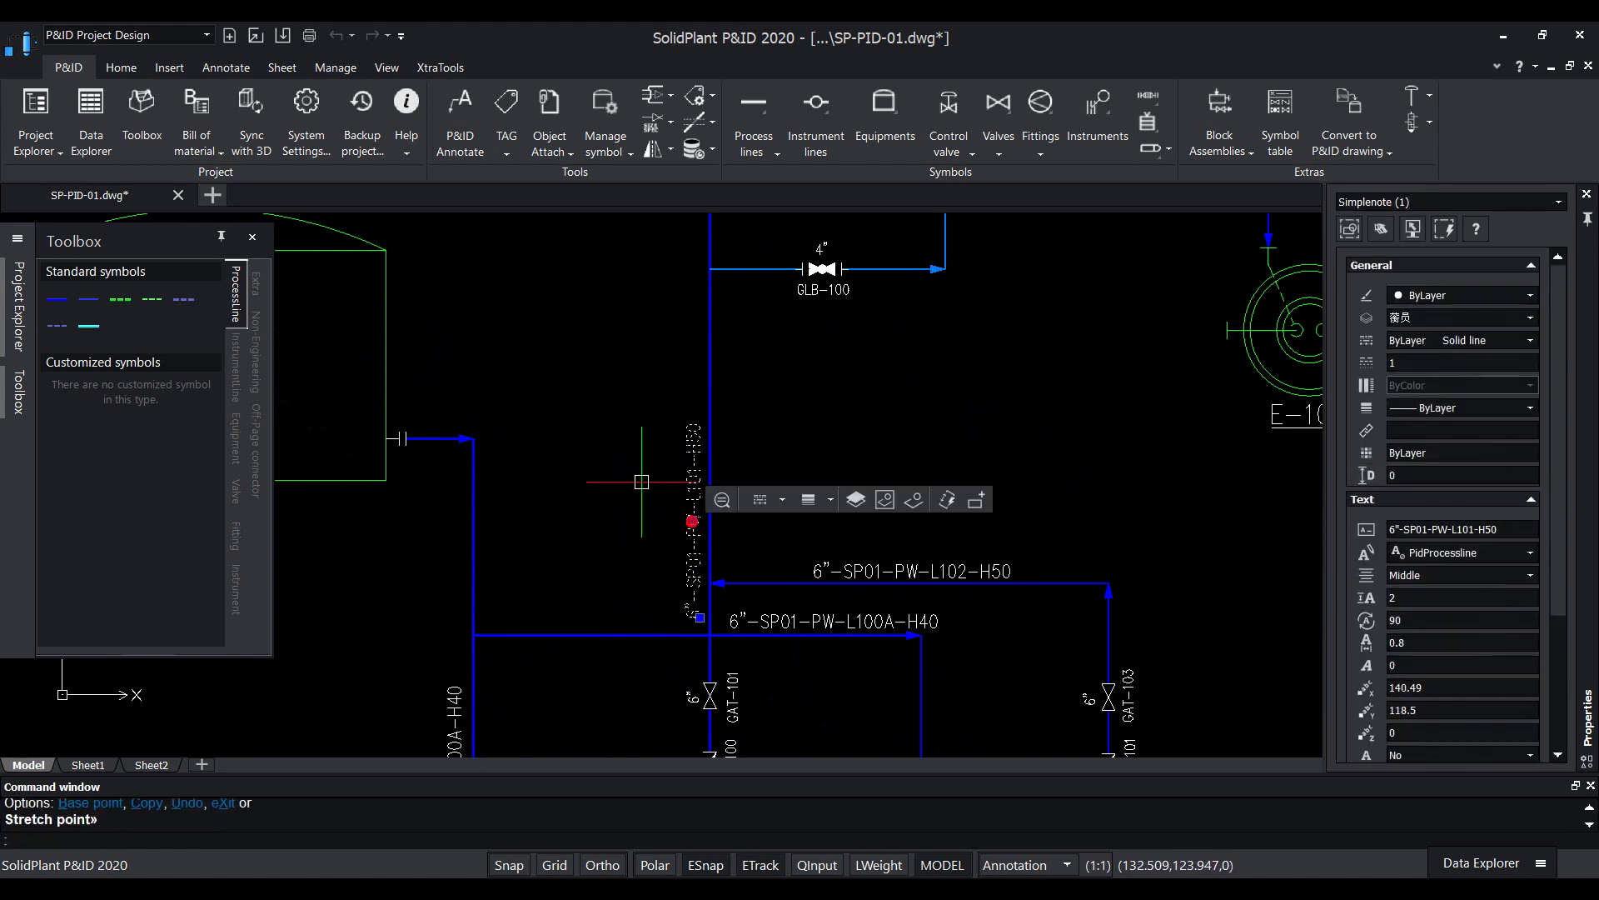
- Pick the Orifice flow element from the Toolbox Instrument symbols
middle_drag(499, 230, 500, 453)
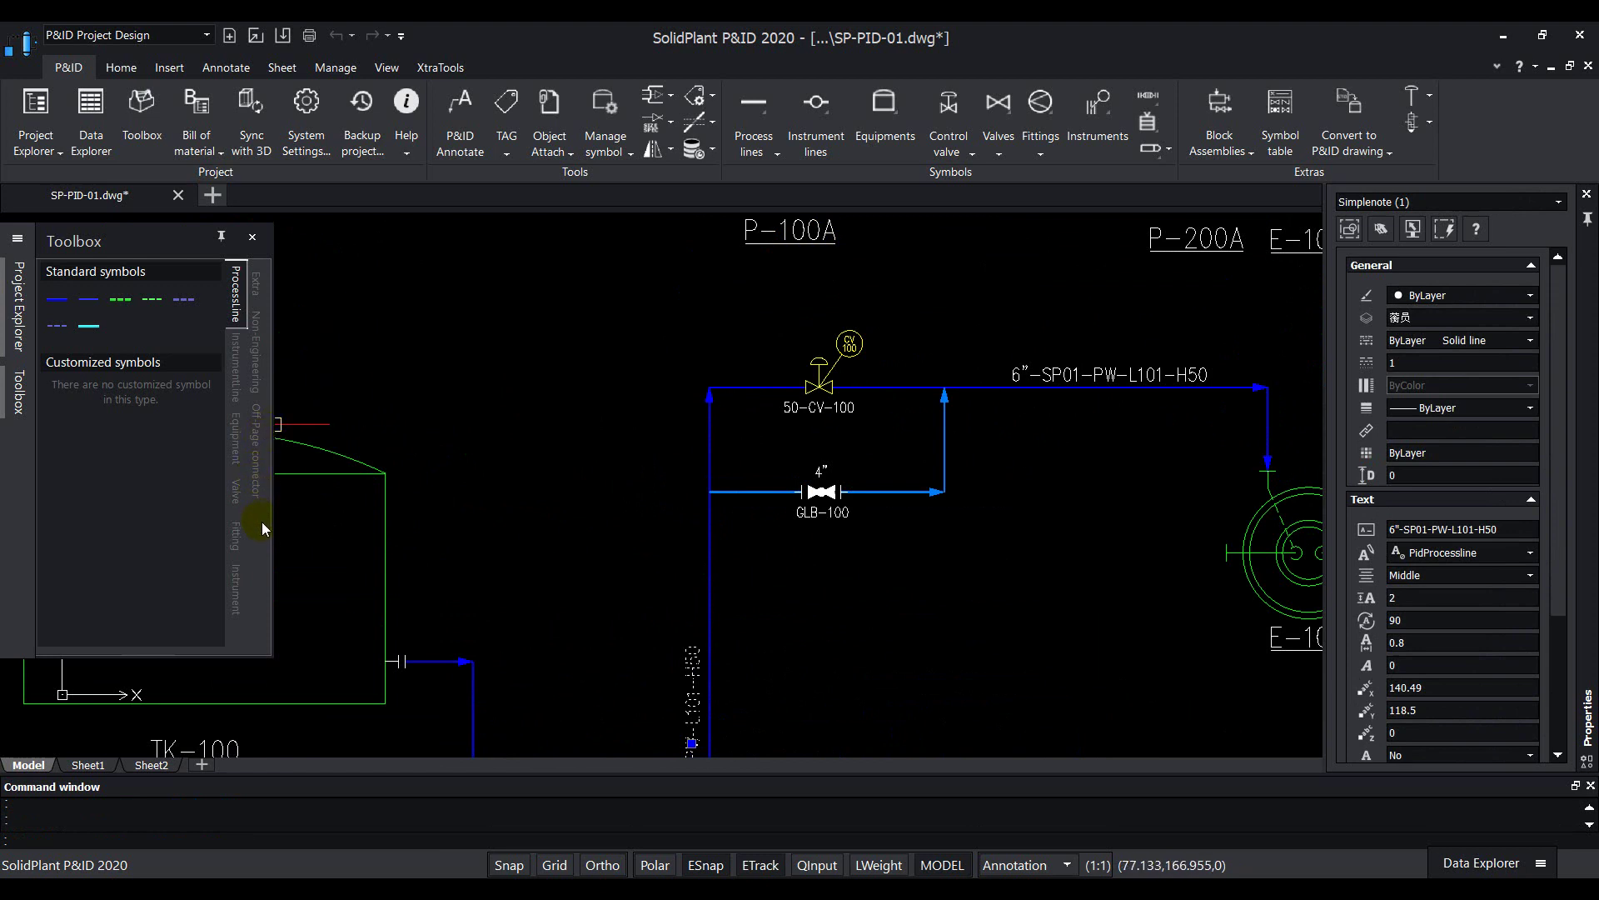
click(237, 575)
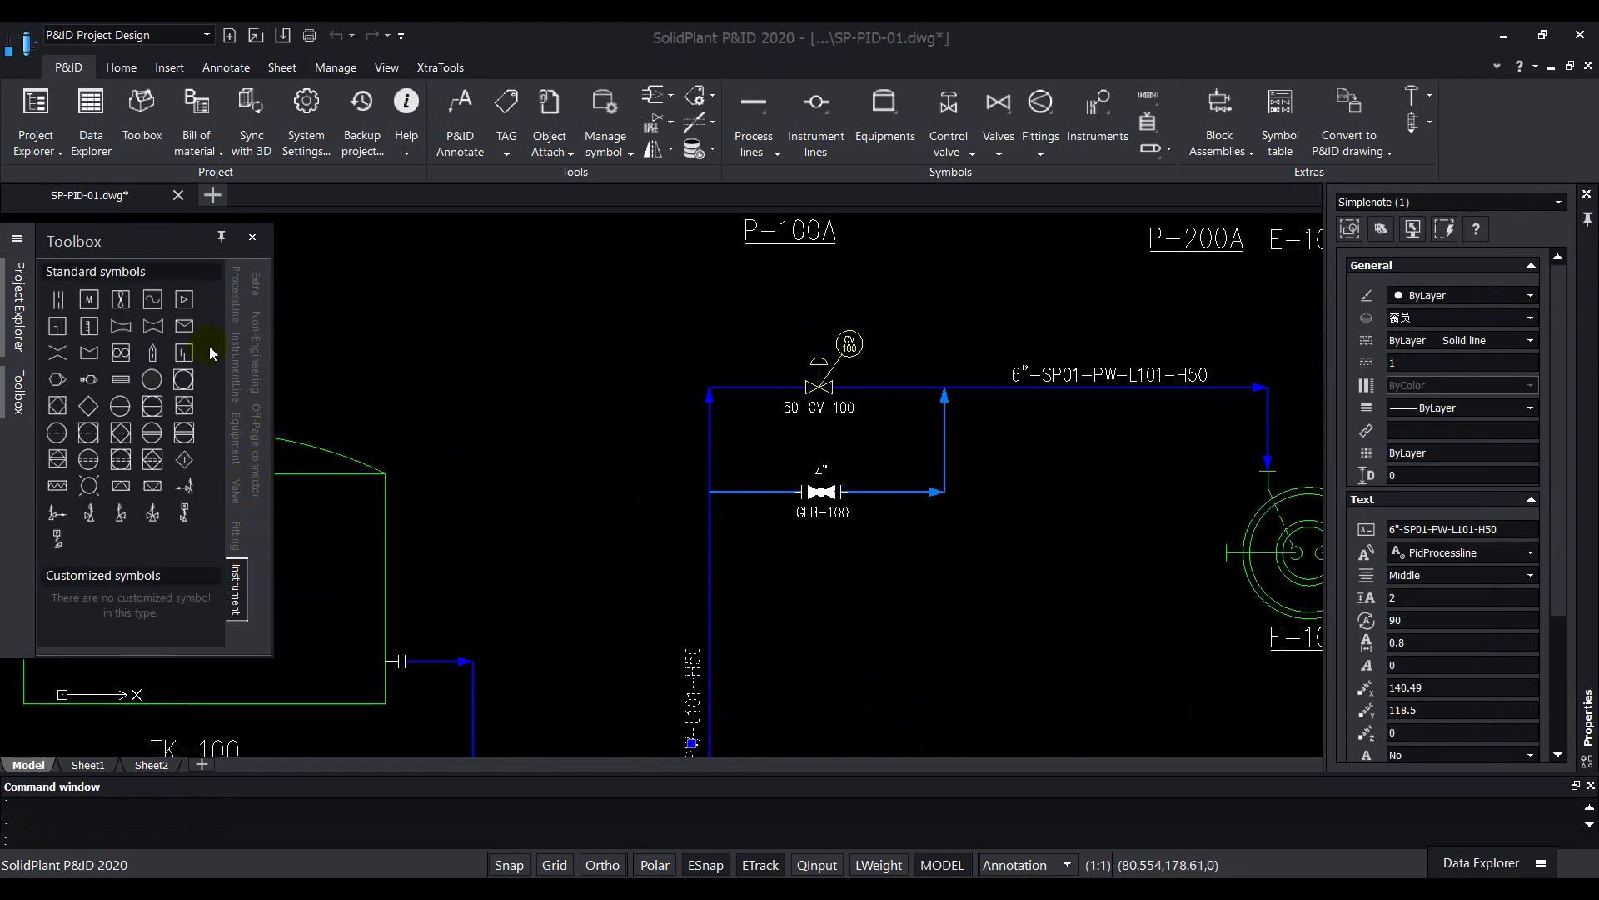
click(58, 300)
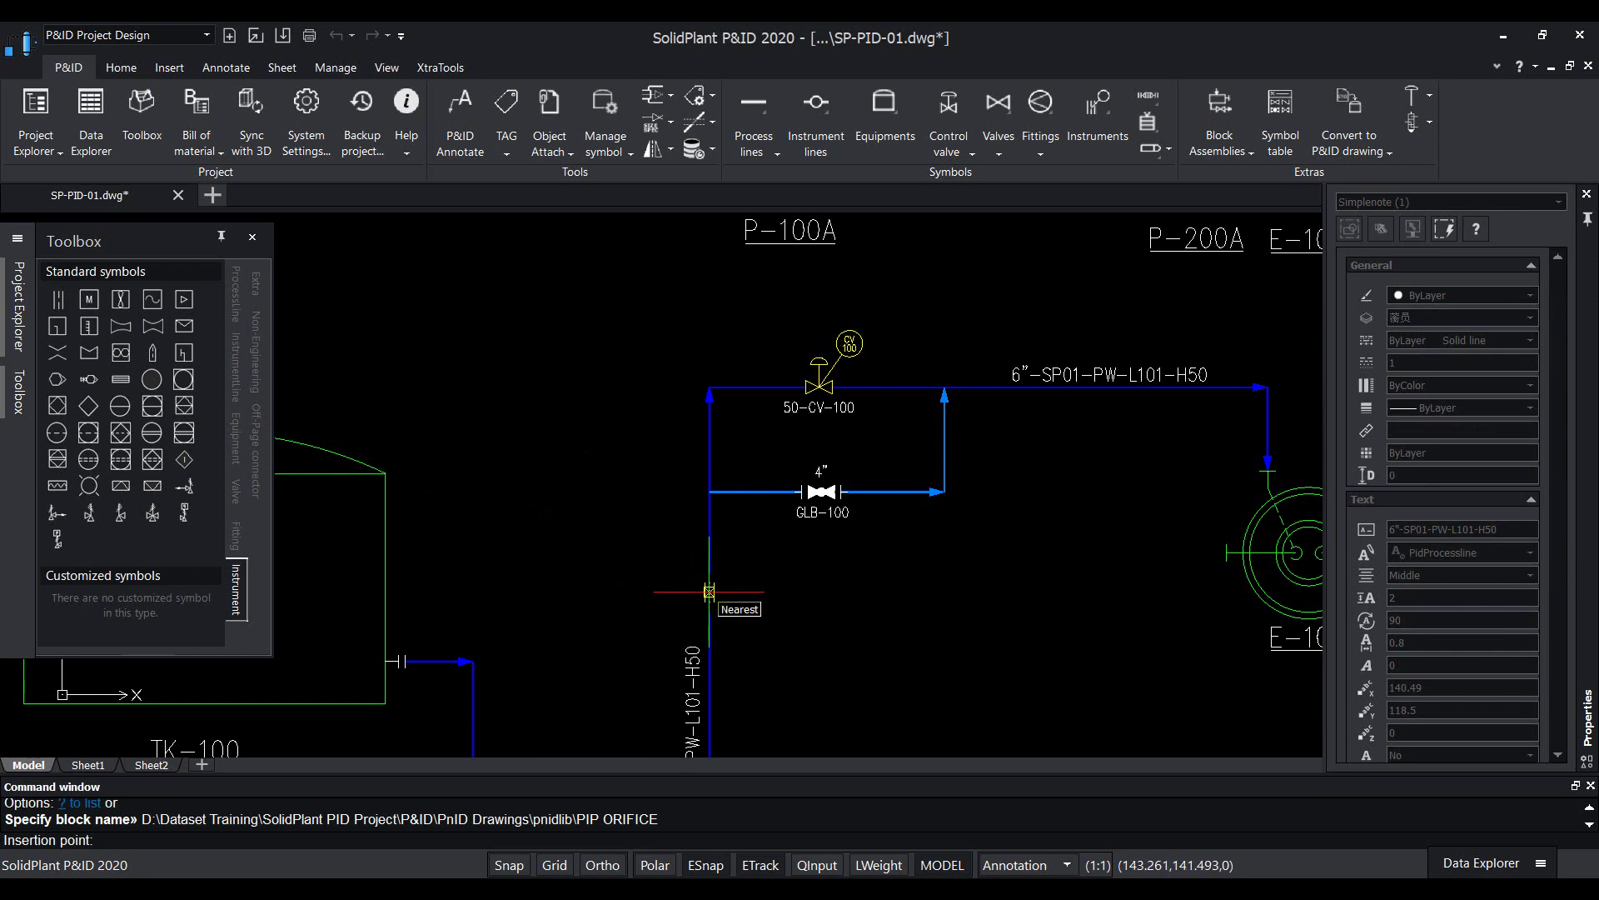
- Place the orifice on the vertical L101 pipe and set its tag Area to 50
click(709, 591)
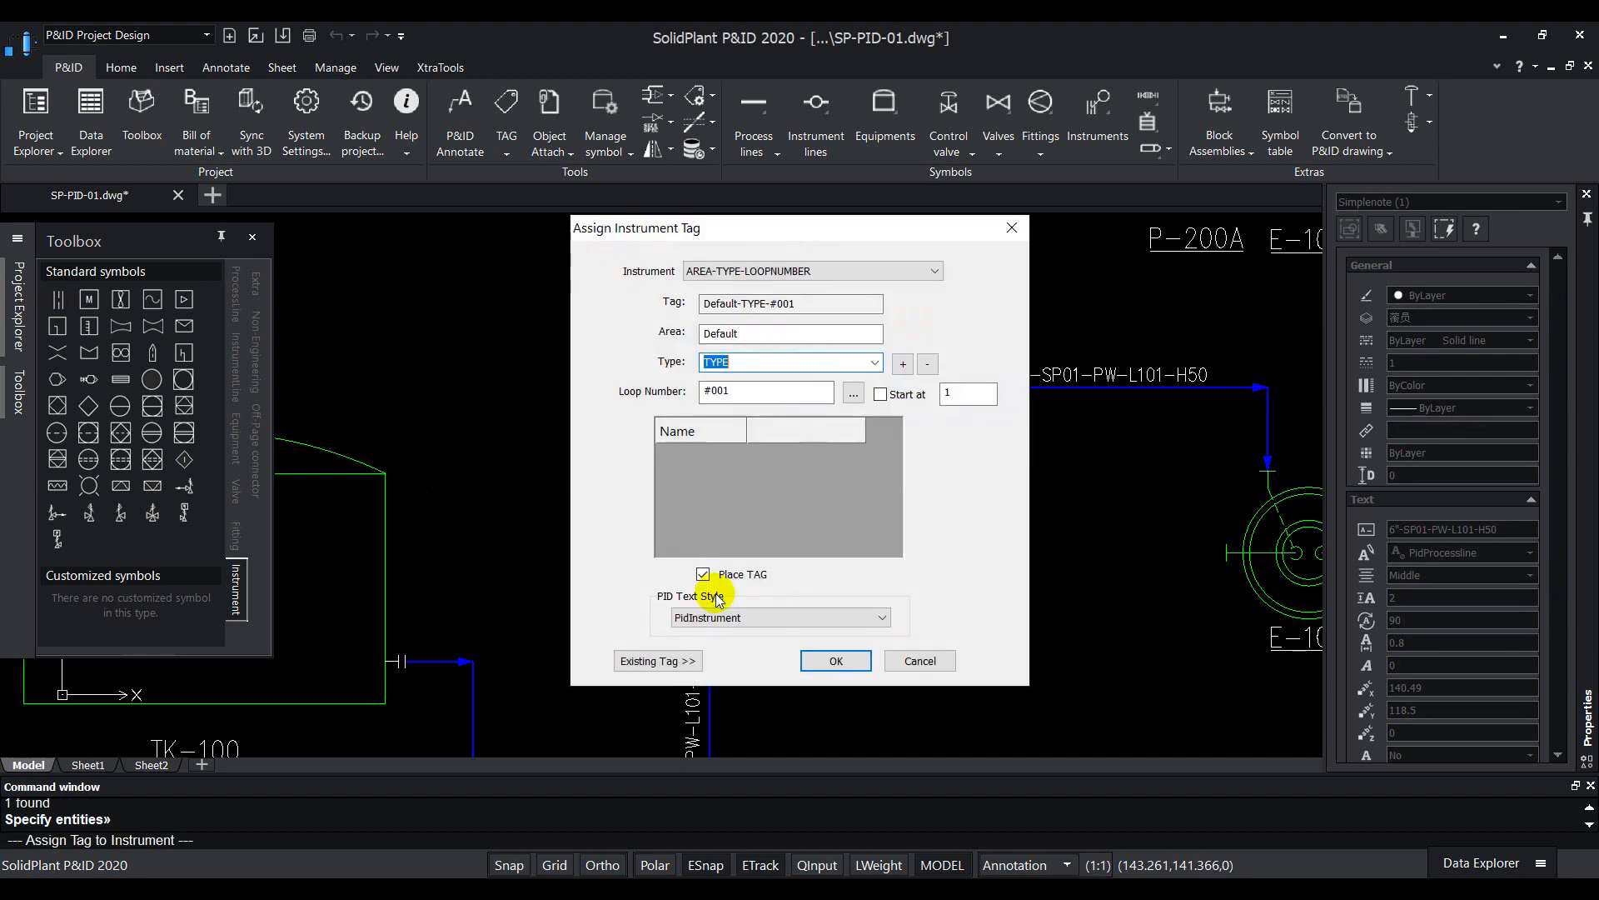
drag(752, 225, 974, 230)
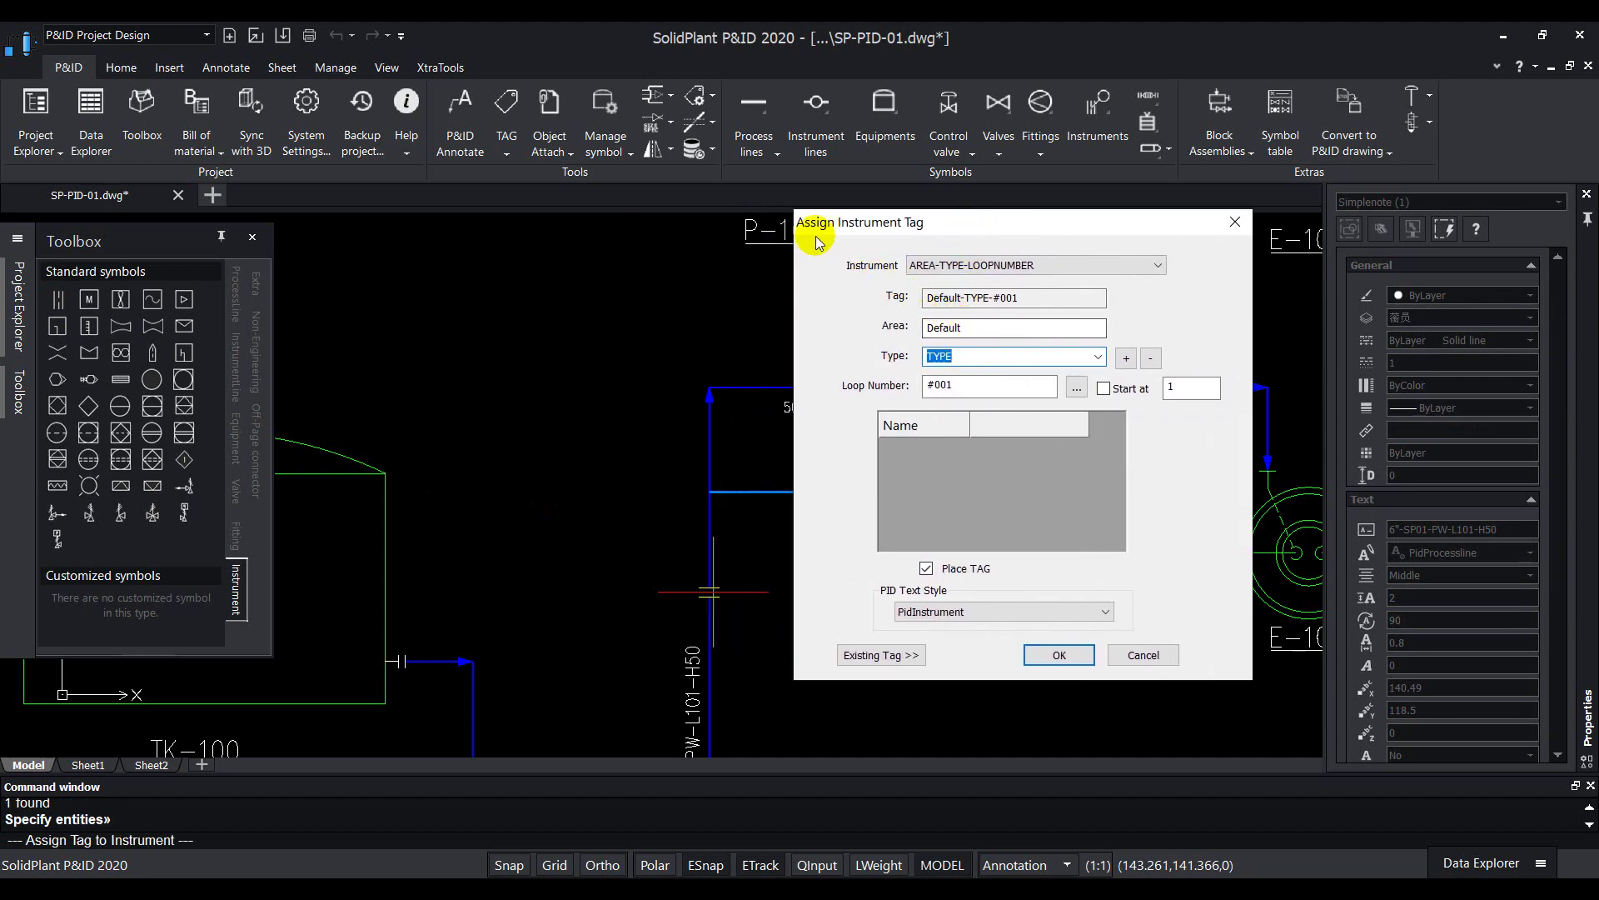
click(977, 336)
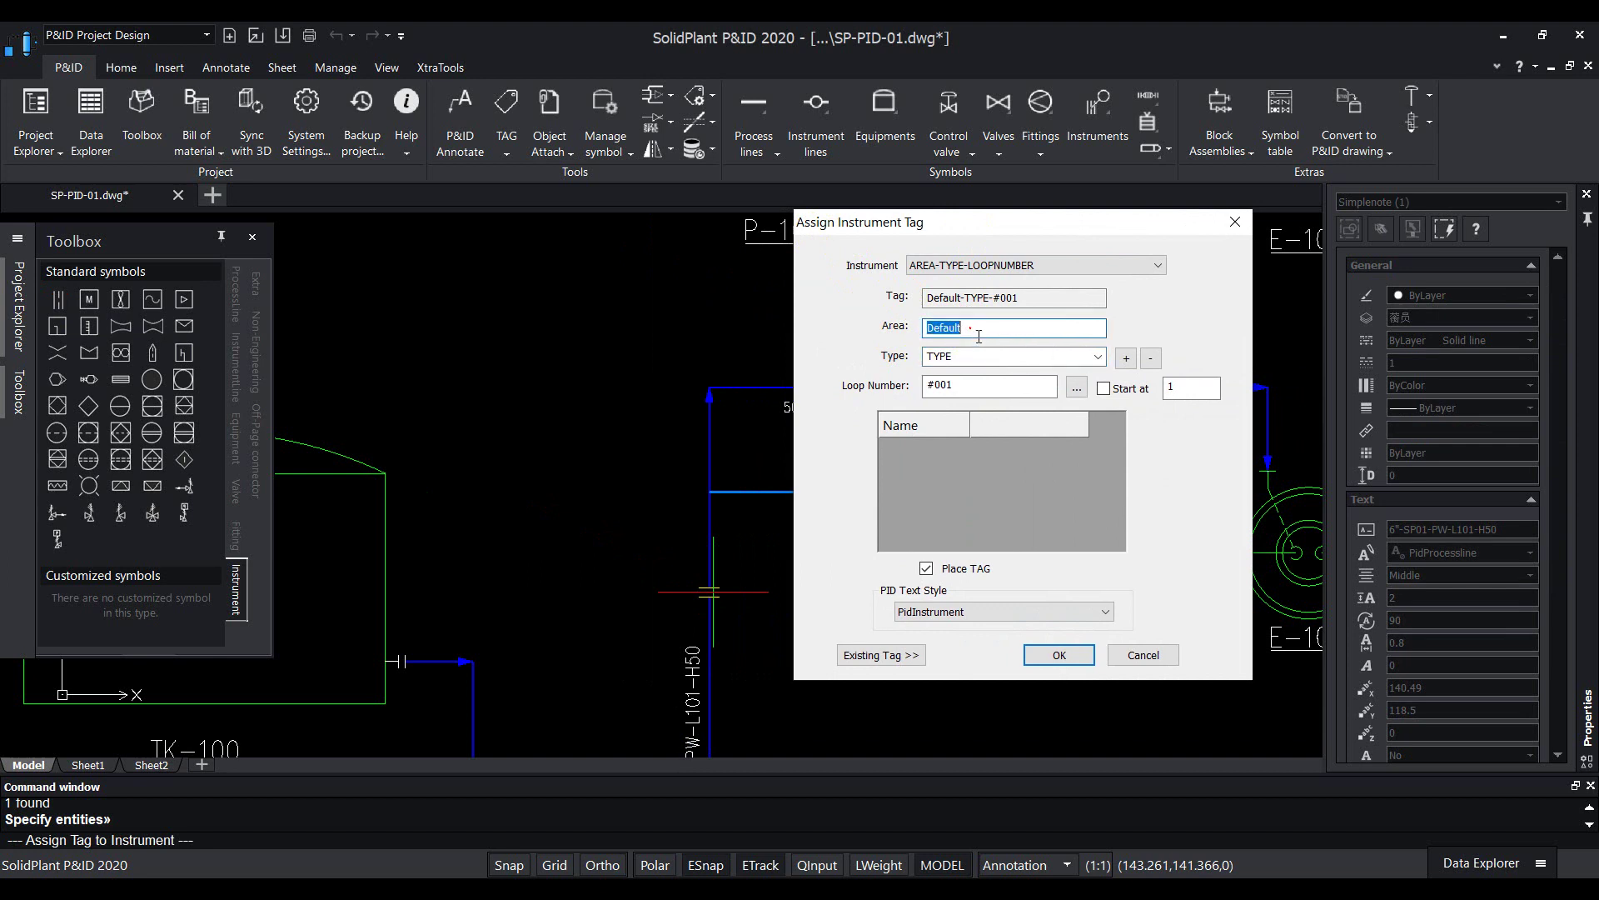
text(50)
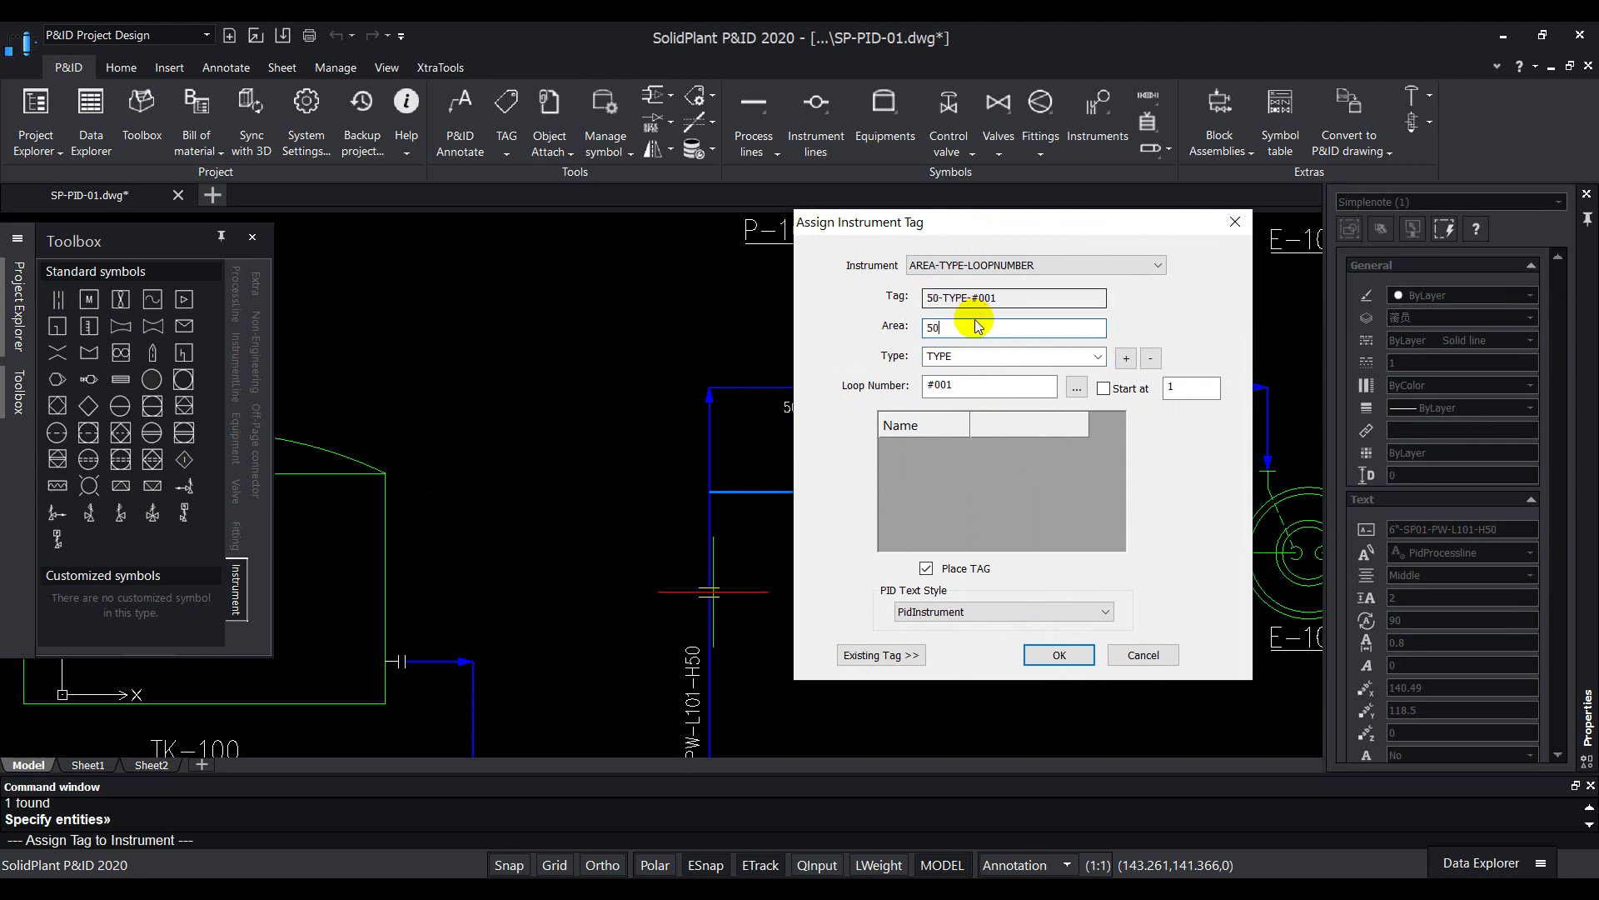
key(Tab)
- Set type FT to tag it 50-FT-100 and place the tag text horizontally beside it
click(1100, 358)
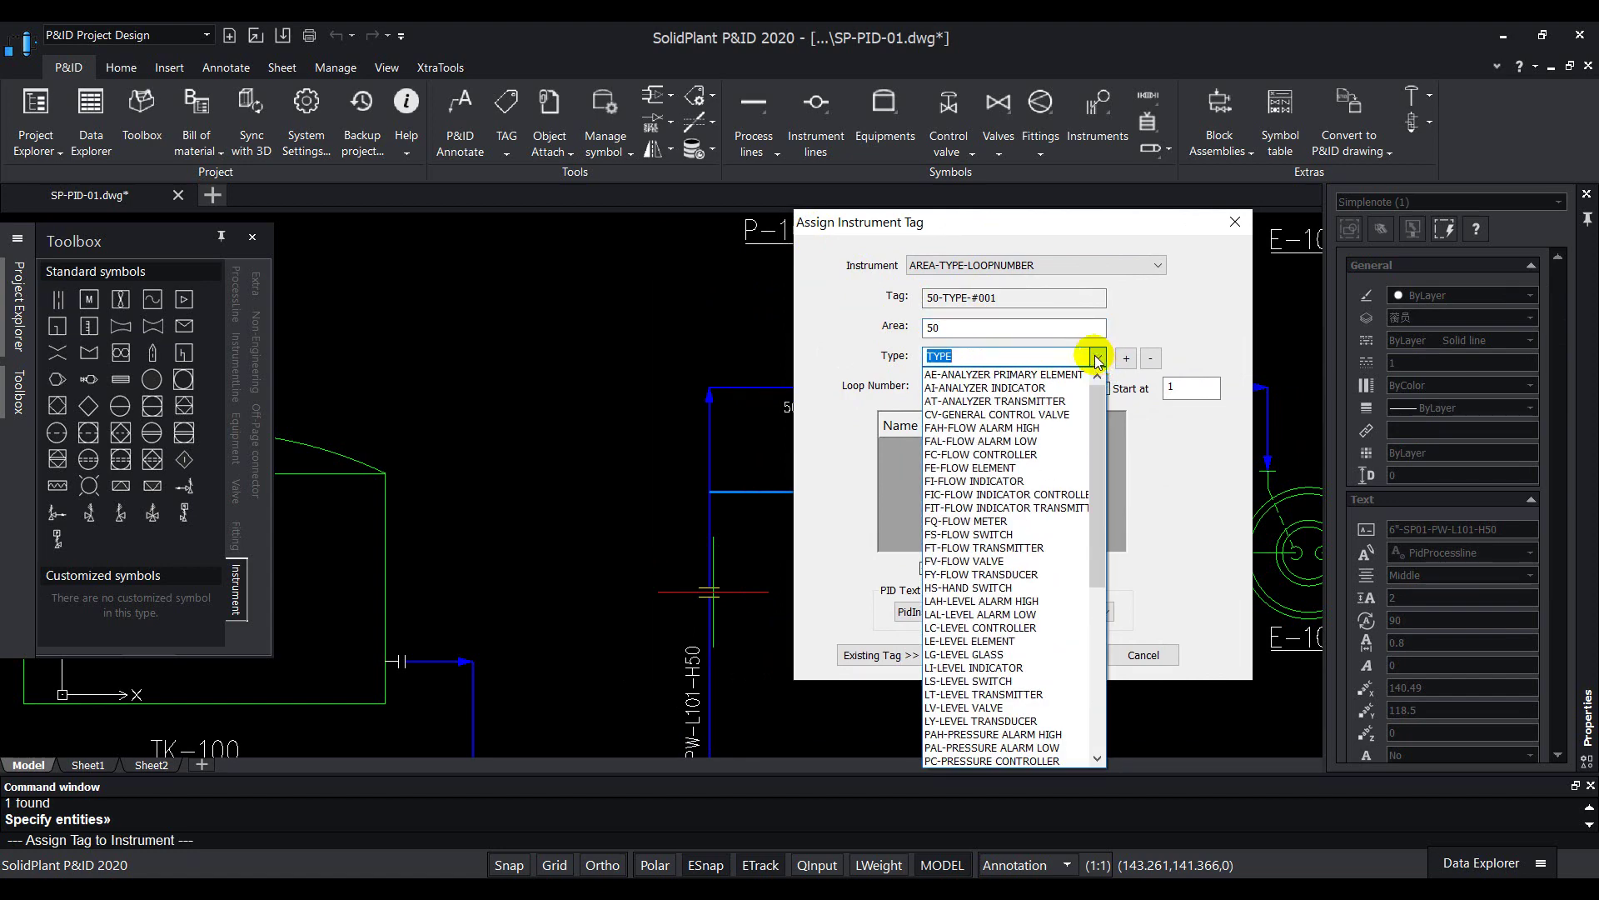
text(ft)
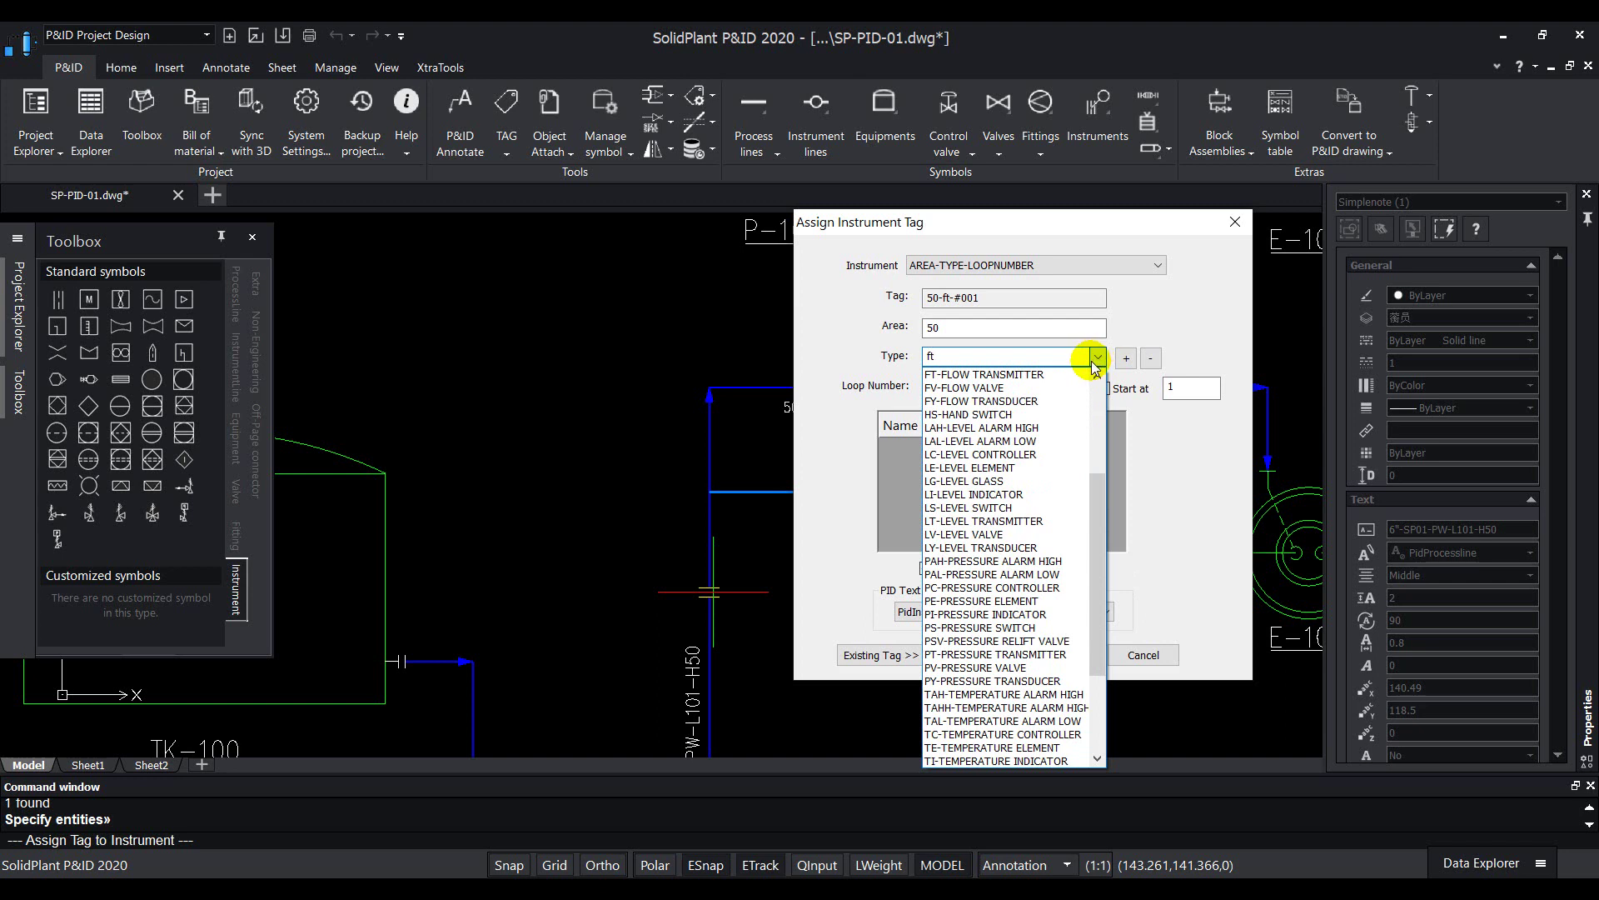
click(1024, 387)
text(100)
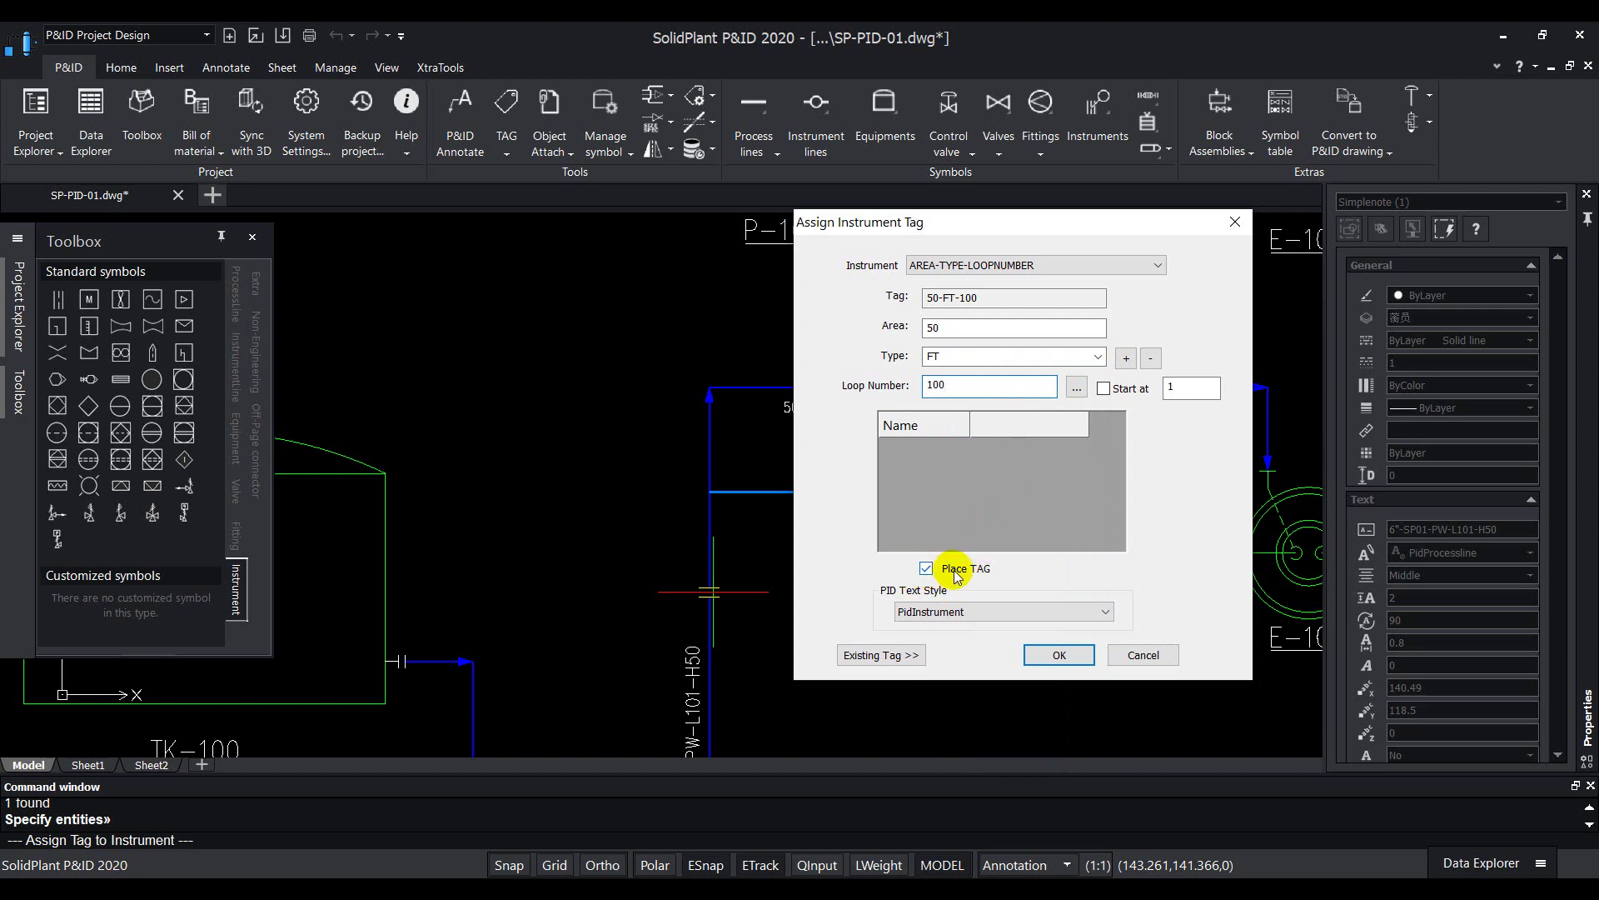
click(1049, 656)
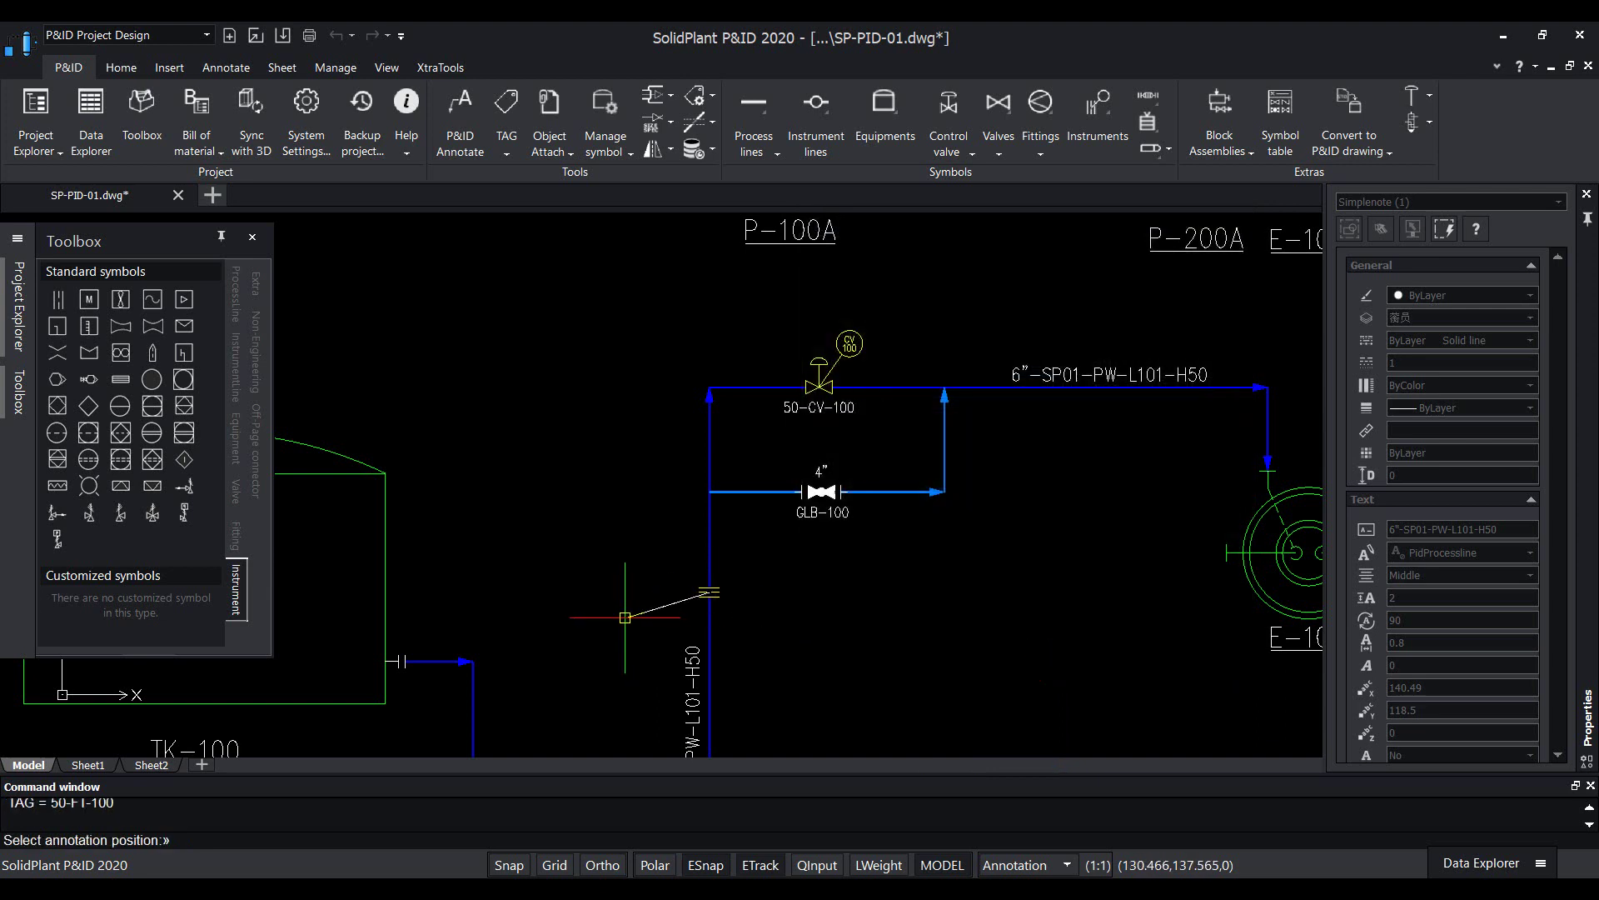
key(F8)
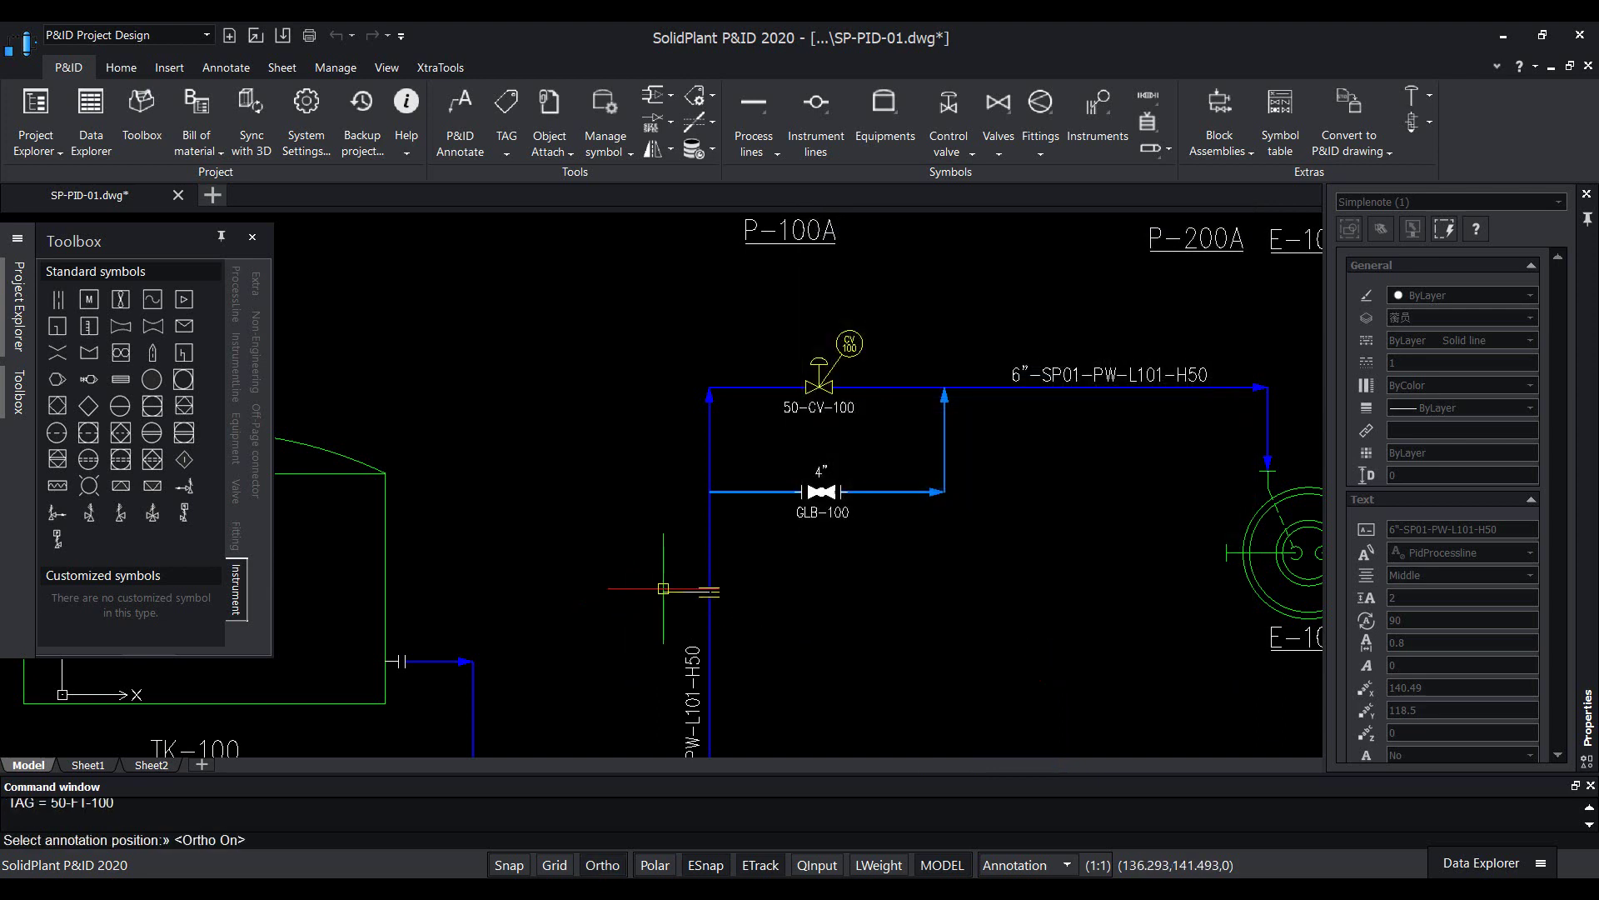
click(661, 589)
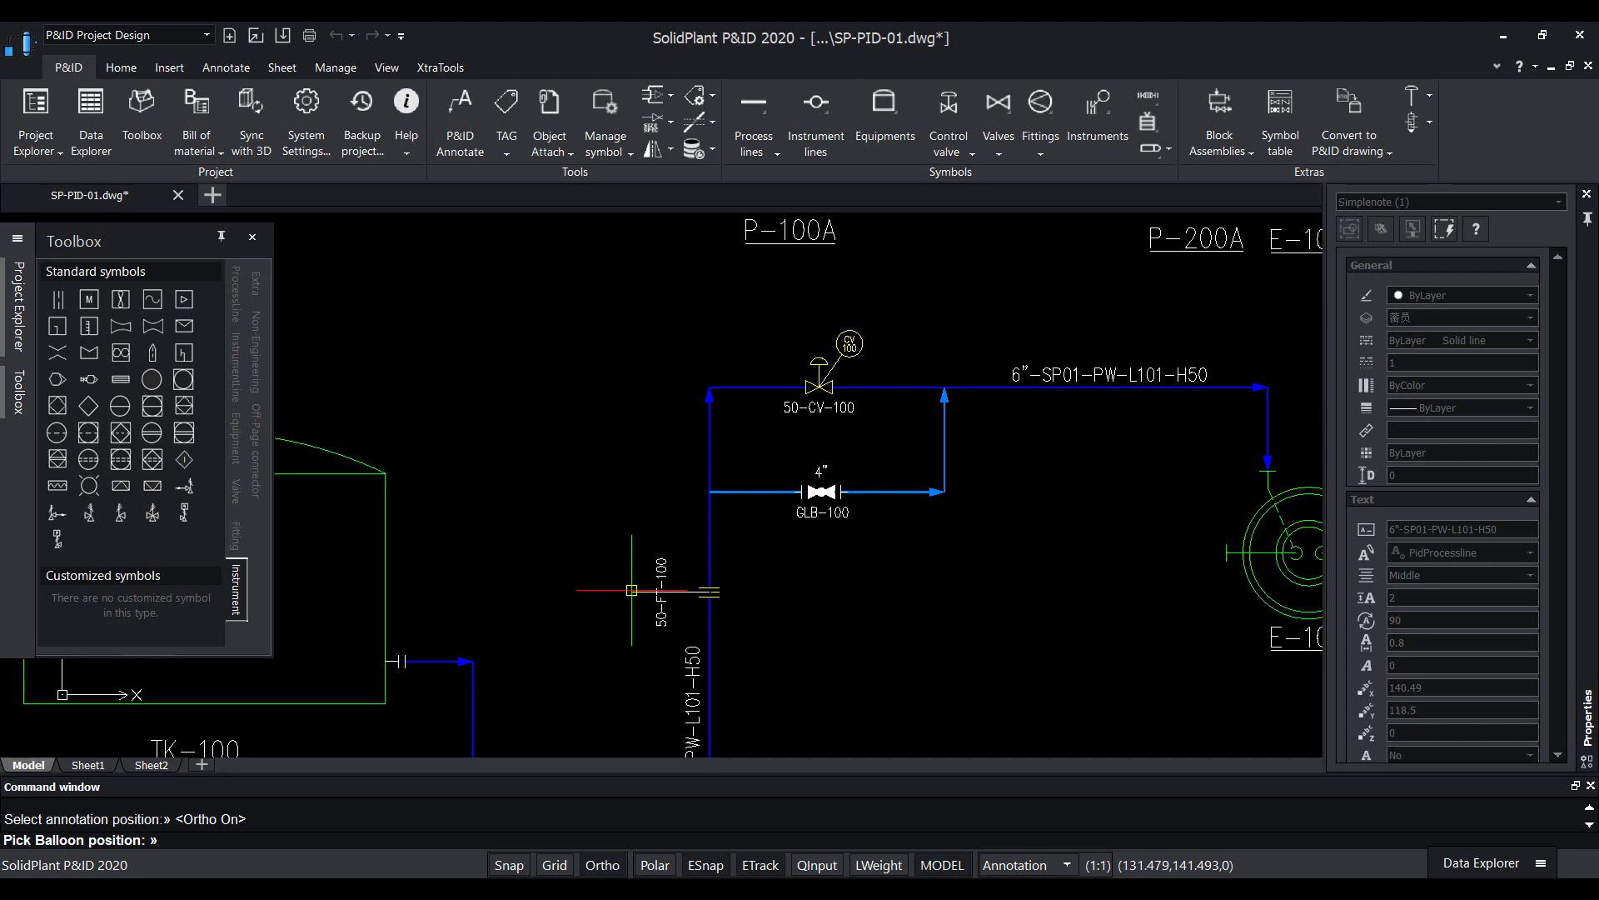
- Place the FT 100 balloon beside the orifice
click(630, 590)
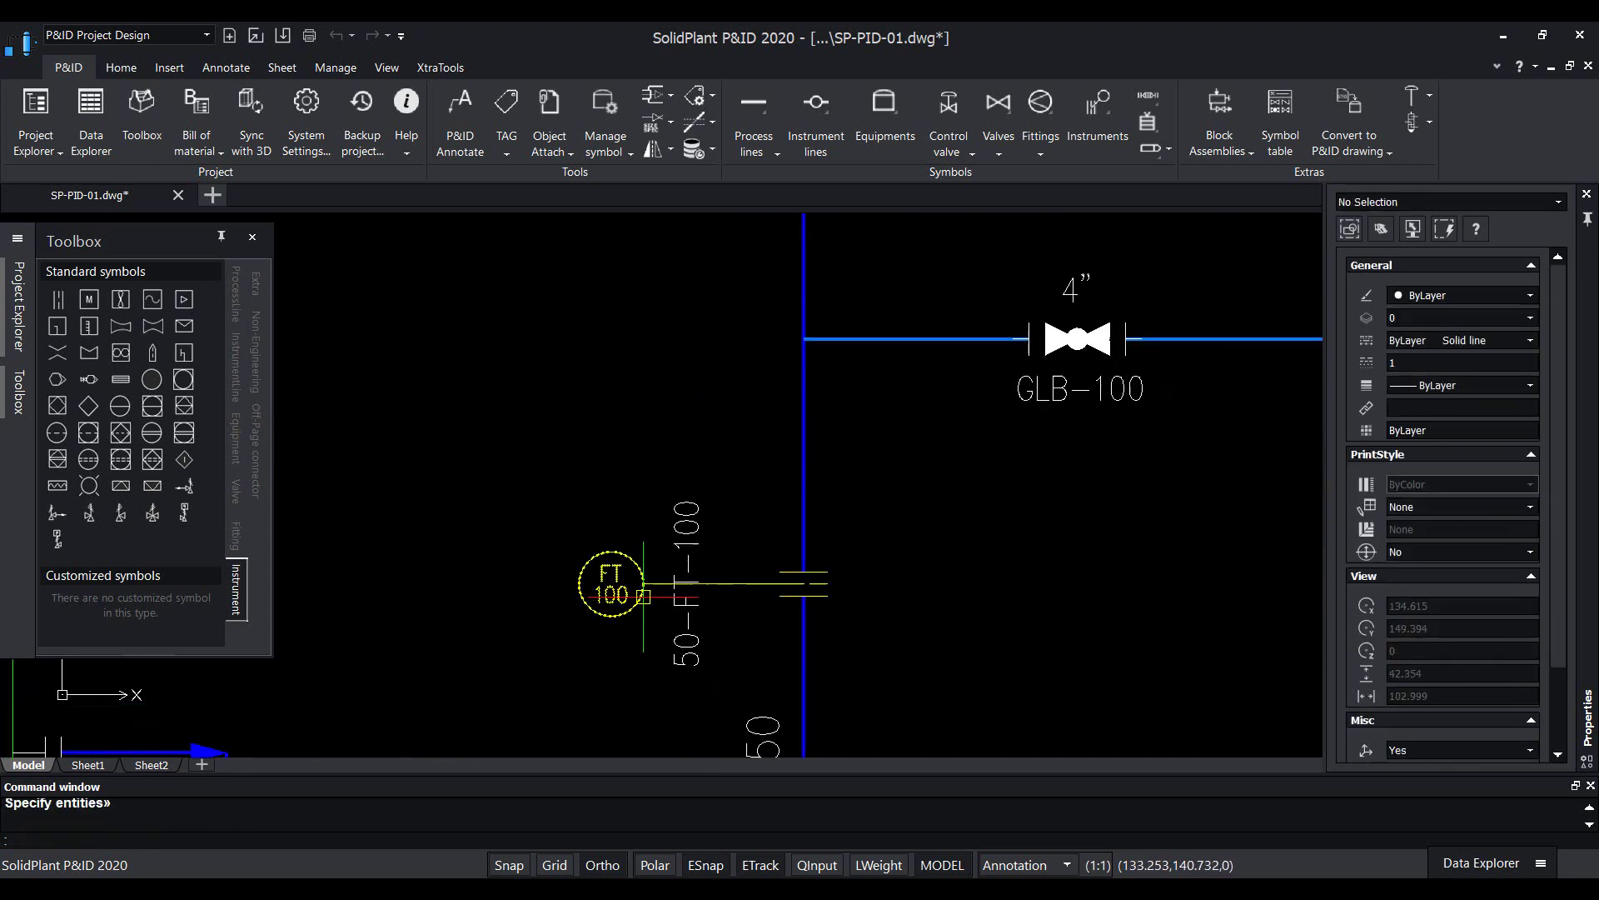
scroll(633, 593, up, 4)
scroll(627, 627, up, 1)
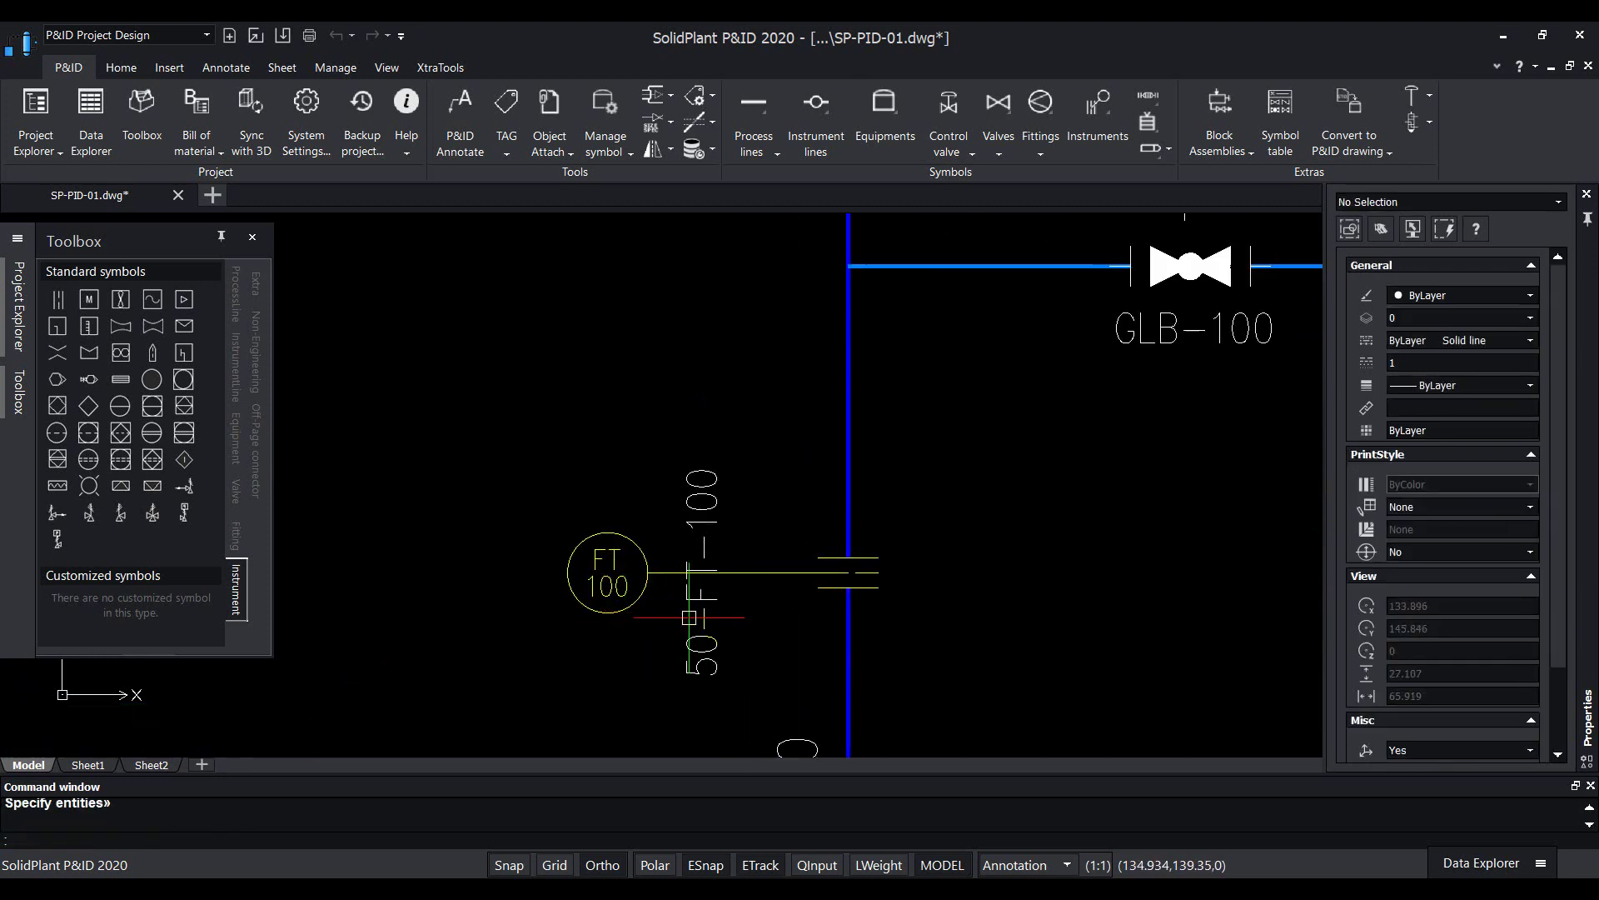
- Delete the redundant 50-FT-100 tag text and bring the control valve back into view
click(708, 666)
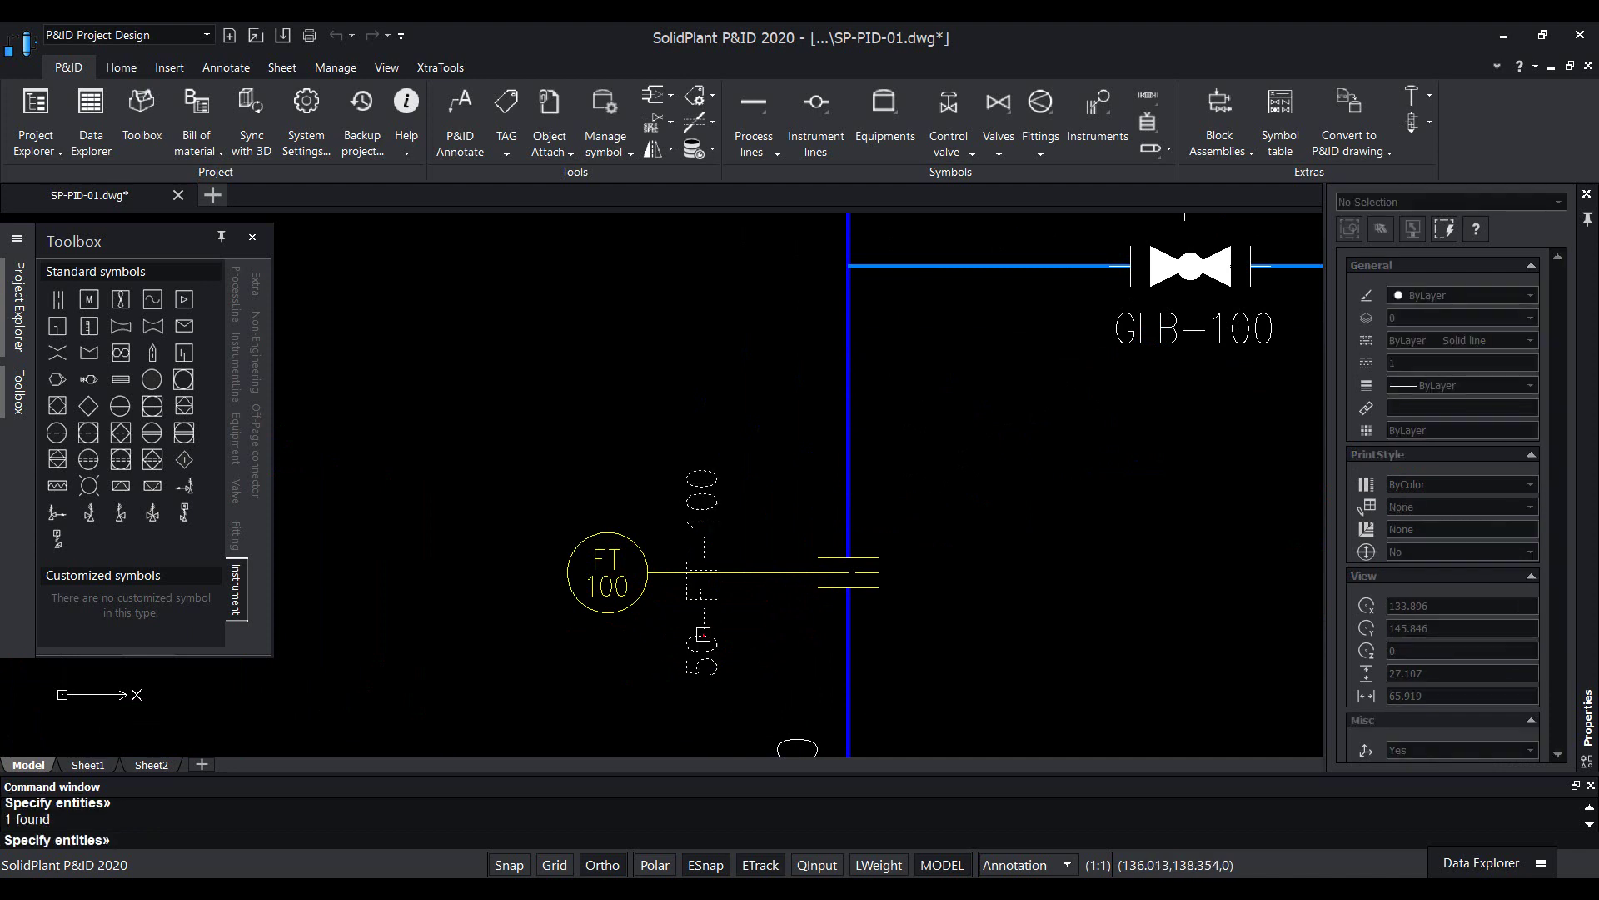
key(Return)
scroll(700, 635, down, 3)
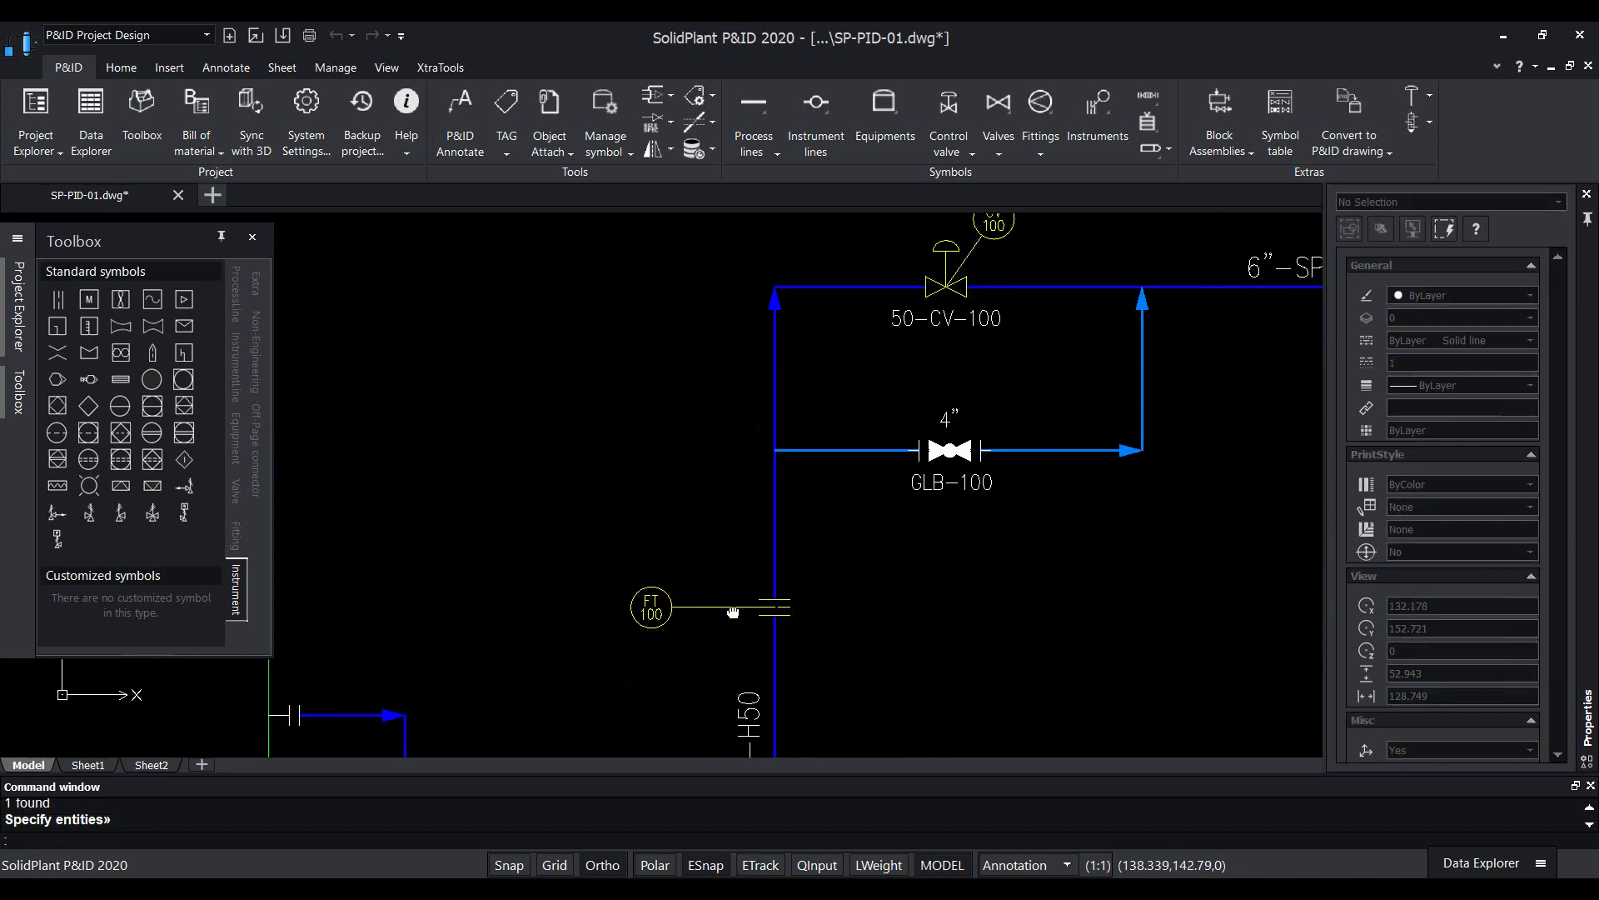
middle_drag(829, 536, 669, 630)
scroll(669, 629, down, 2)
scroll(666, 618, up, 1)
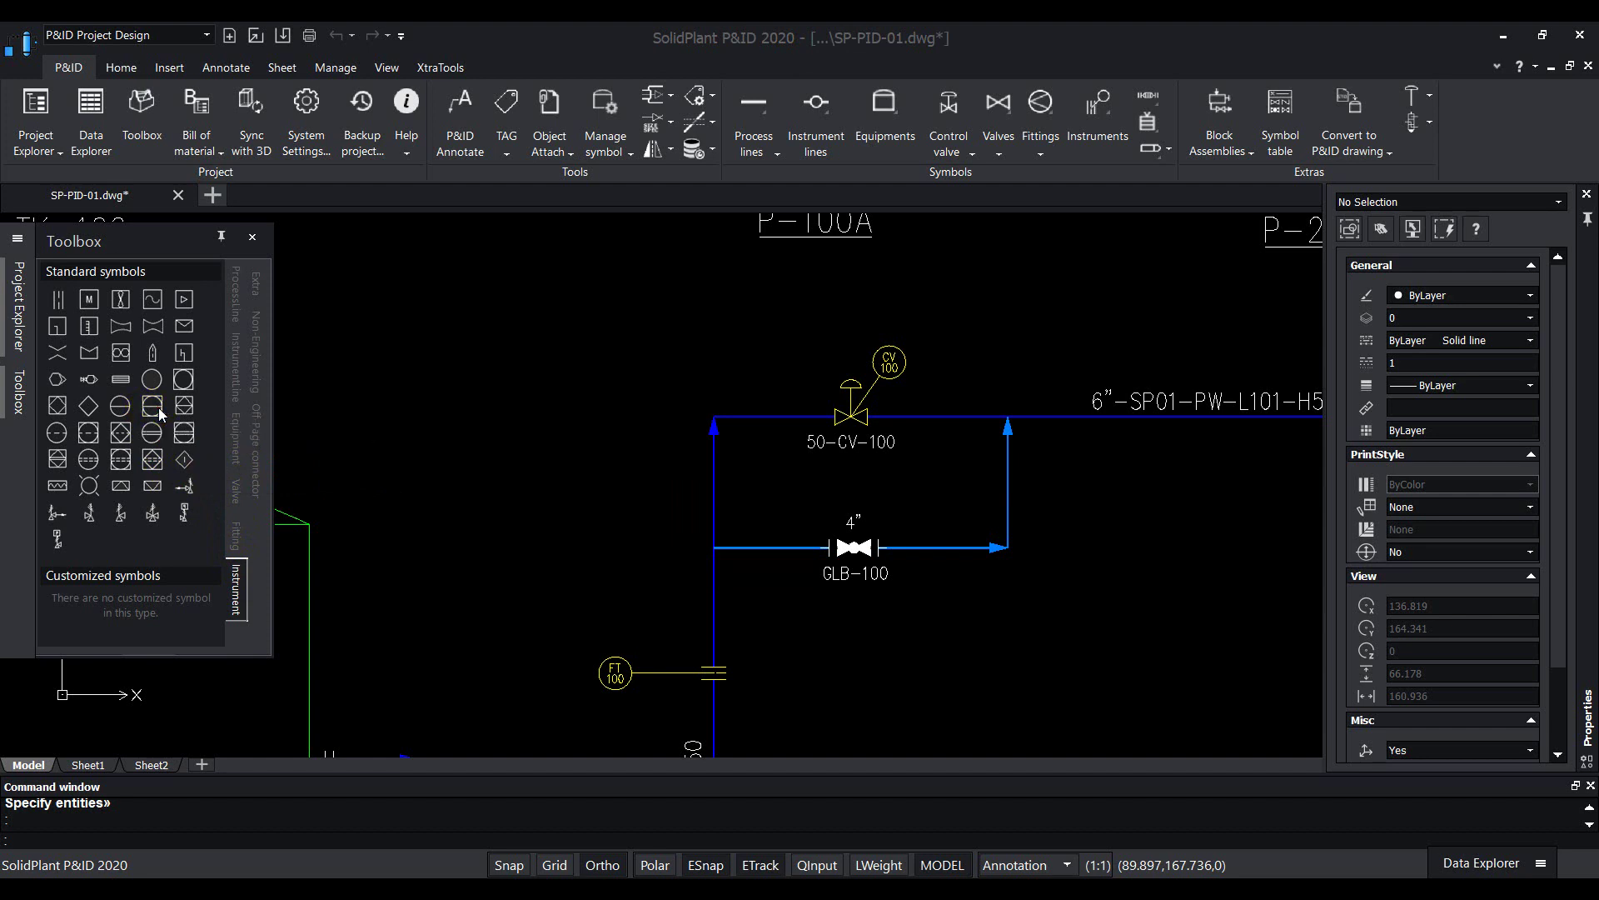
- Insert a DCS controller bubble above FT 100, connected from the balloon's top quadrant
click(158, 407)
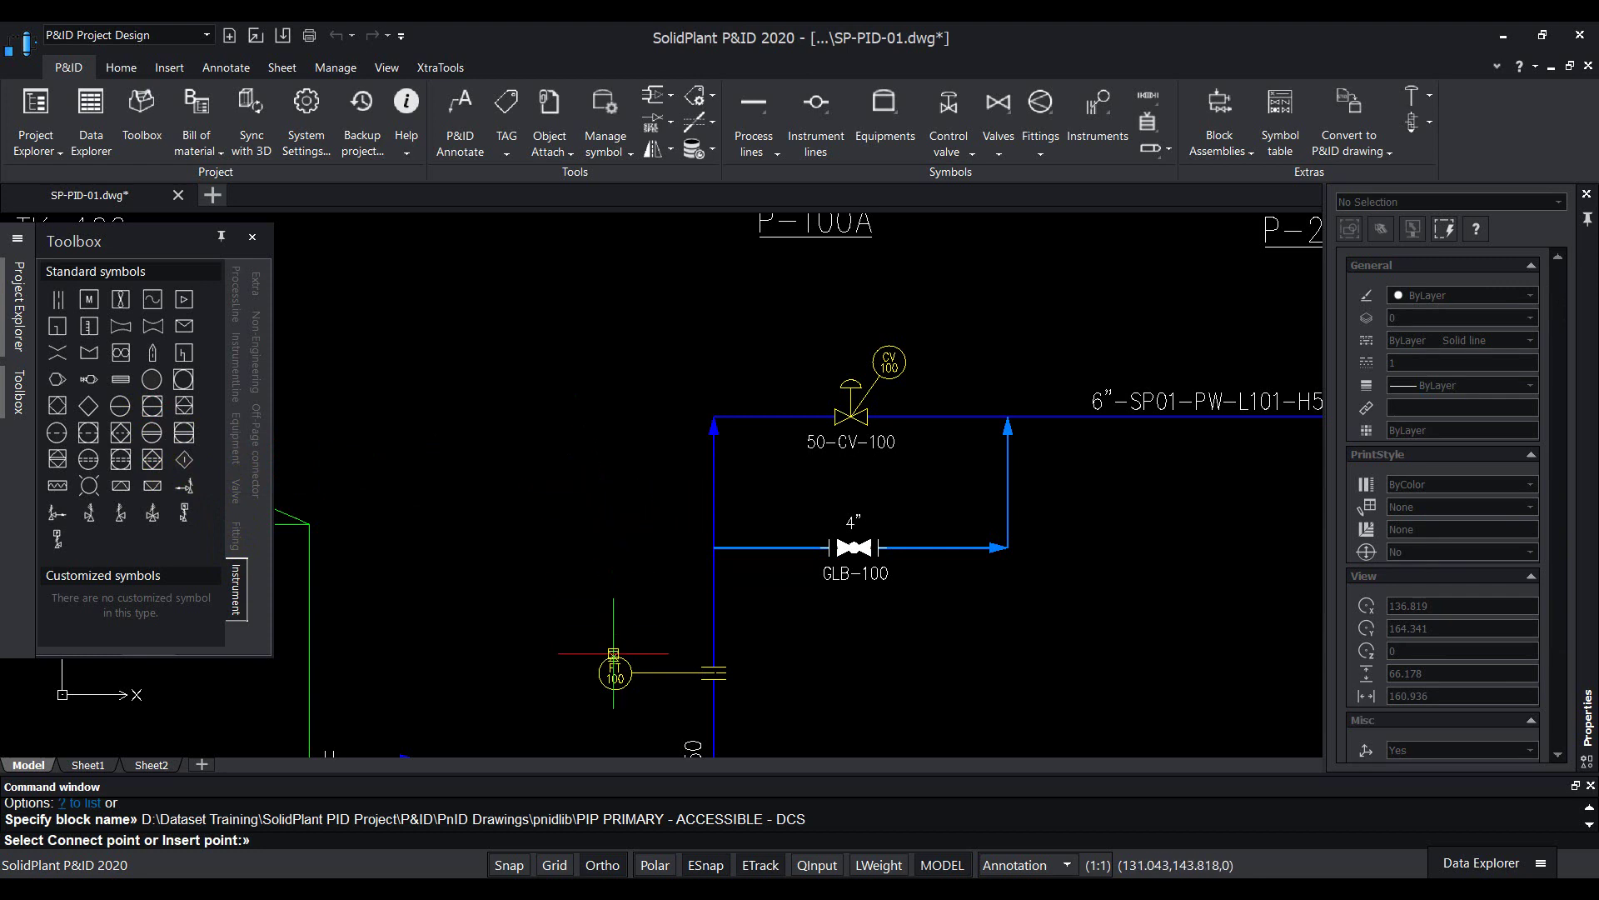
shift+right_click(602, 605)
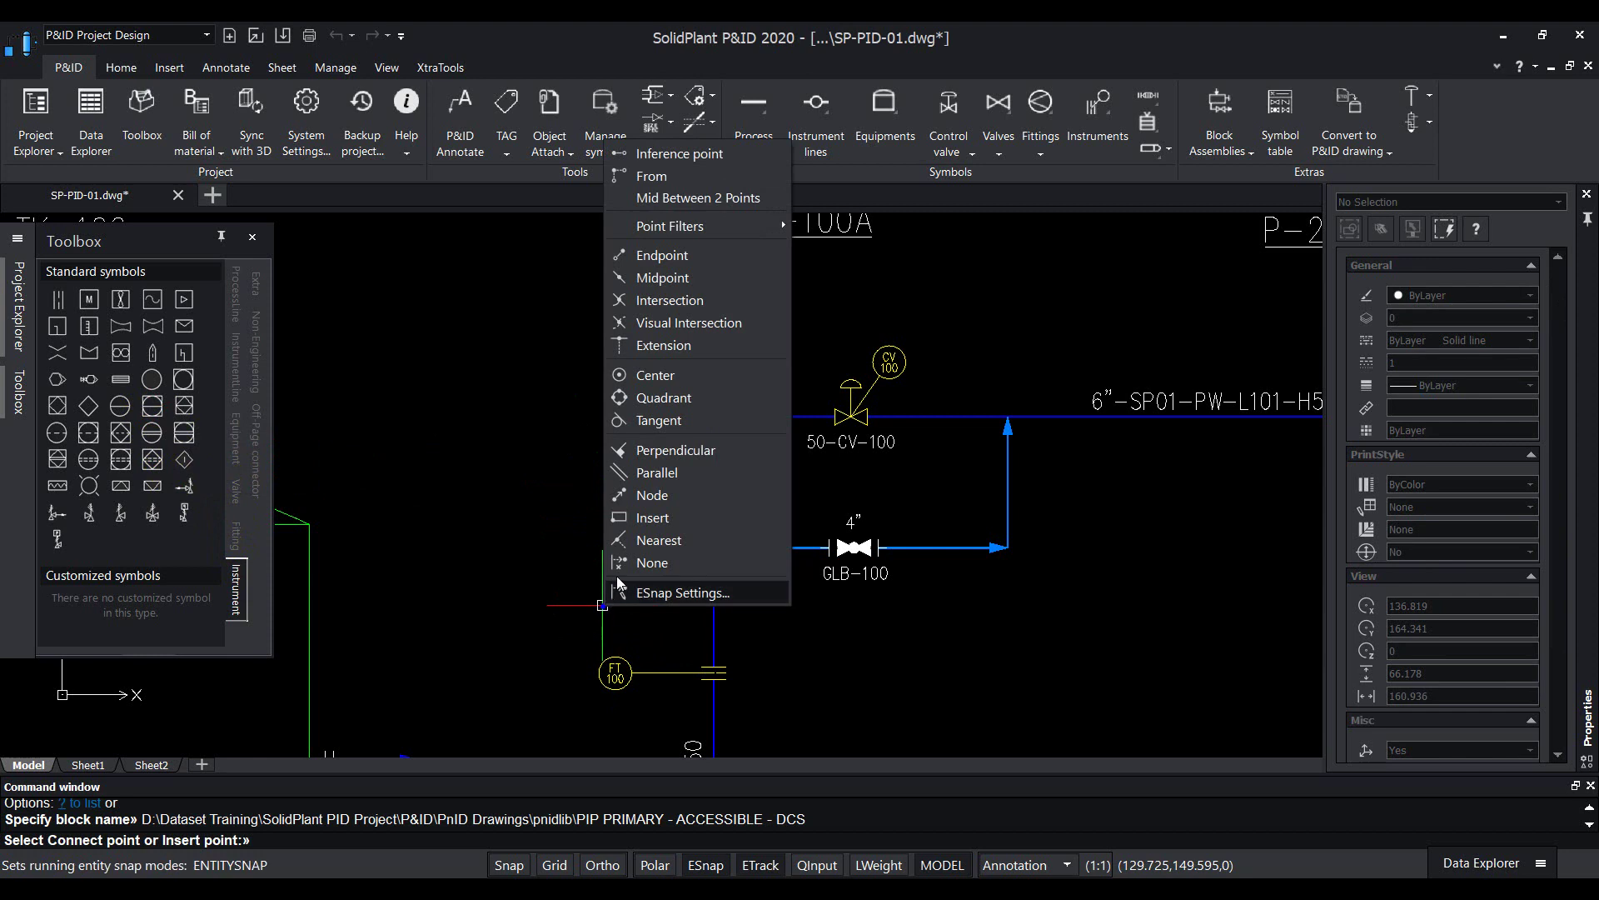
click(658, 398)
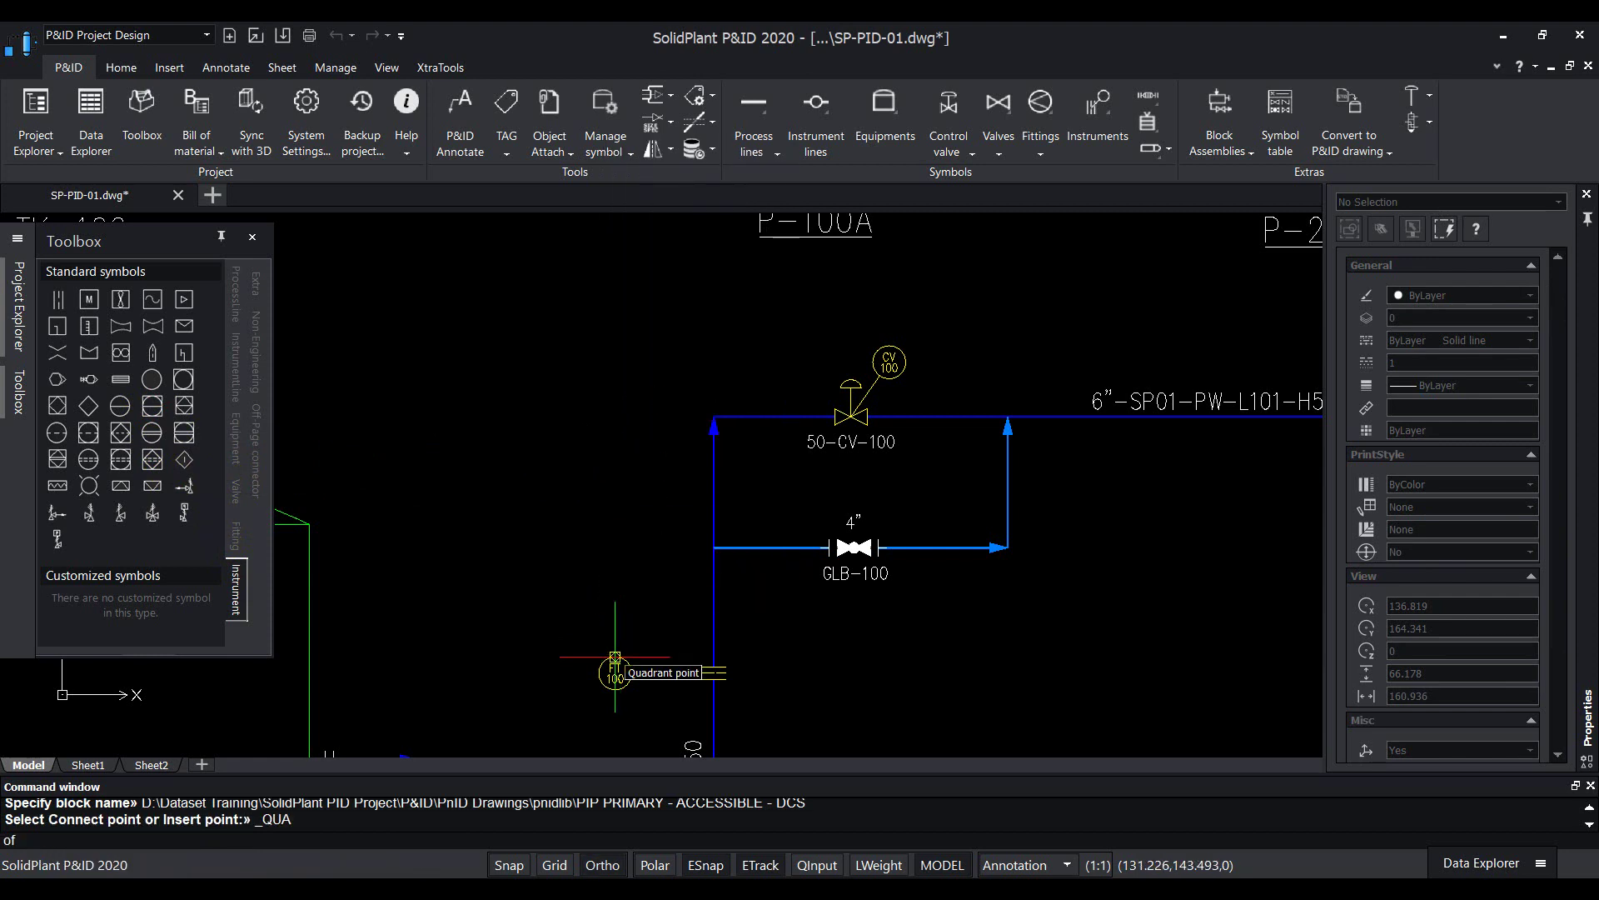
click(616, 656)
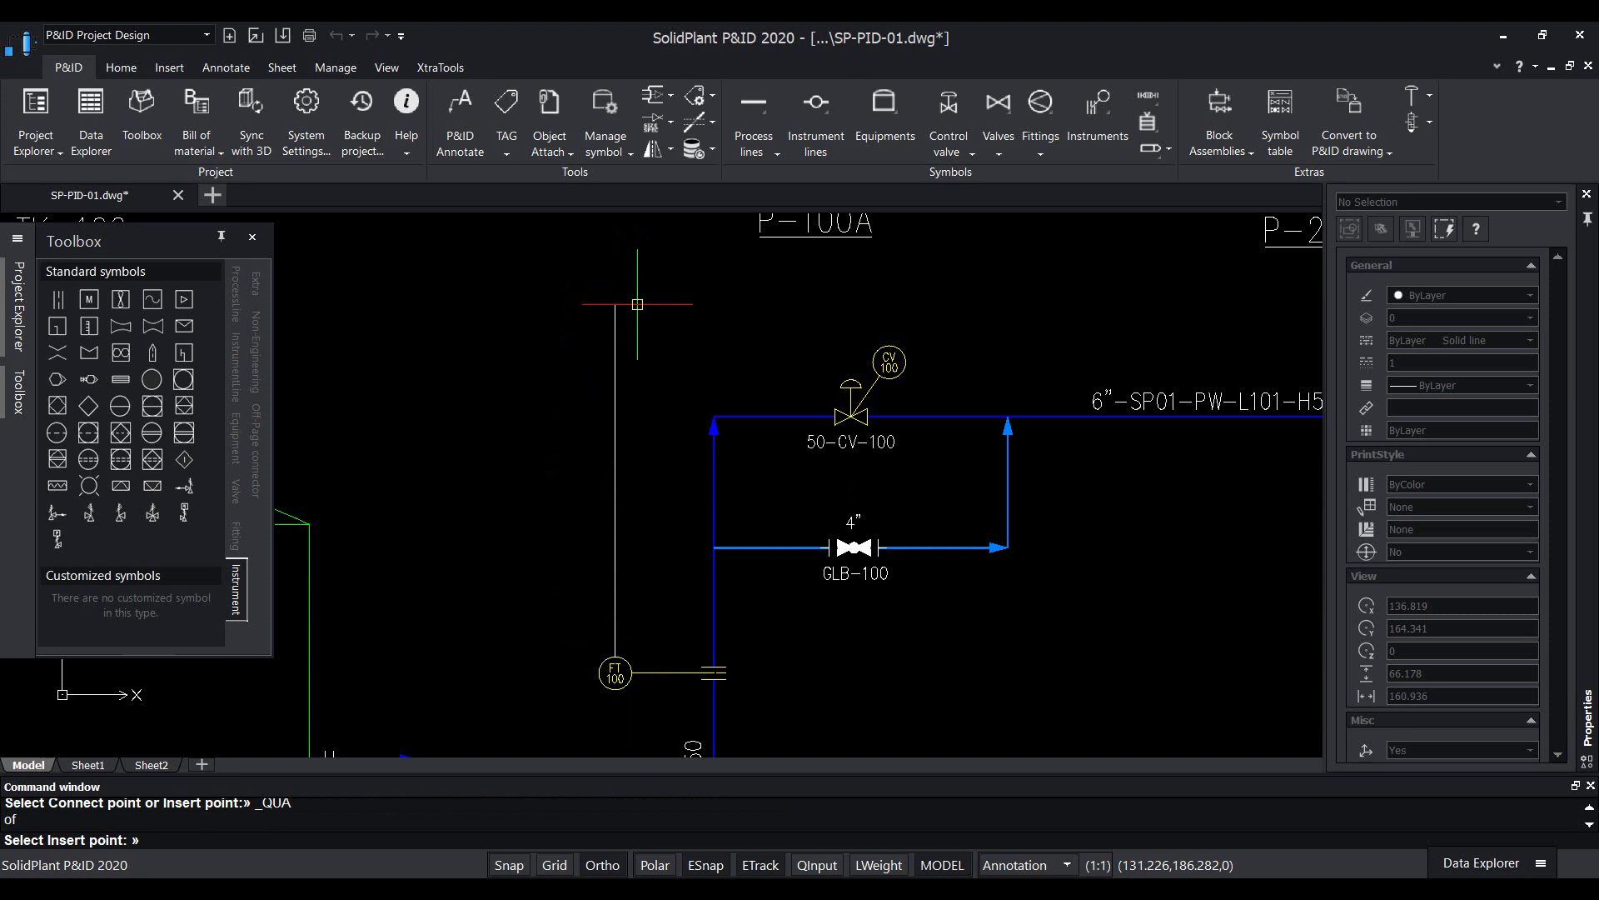
click(630, 304)
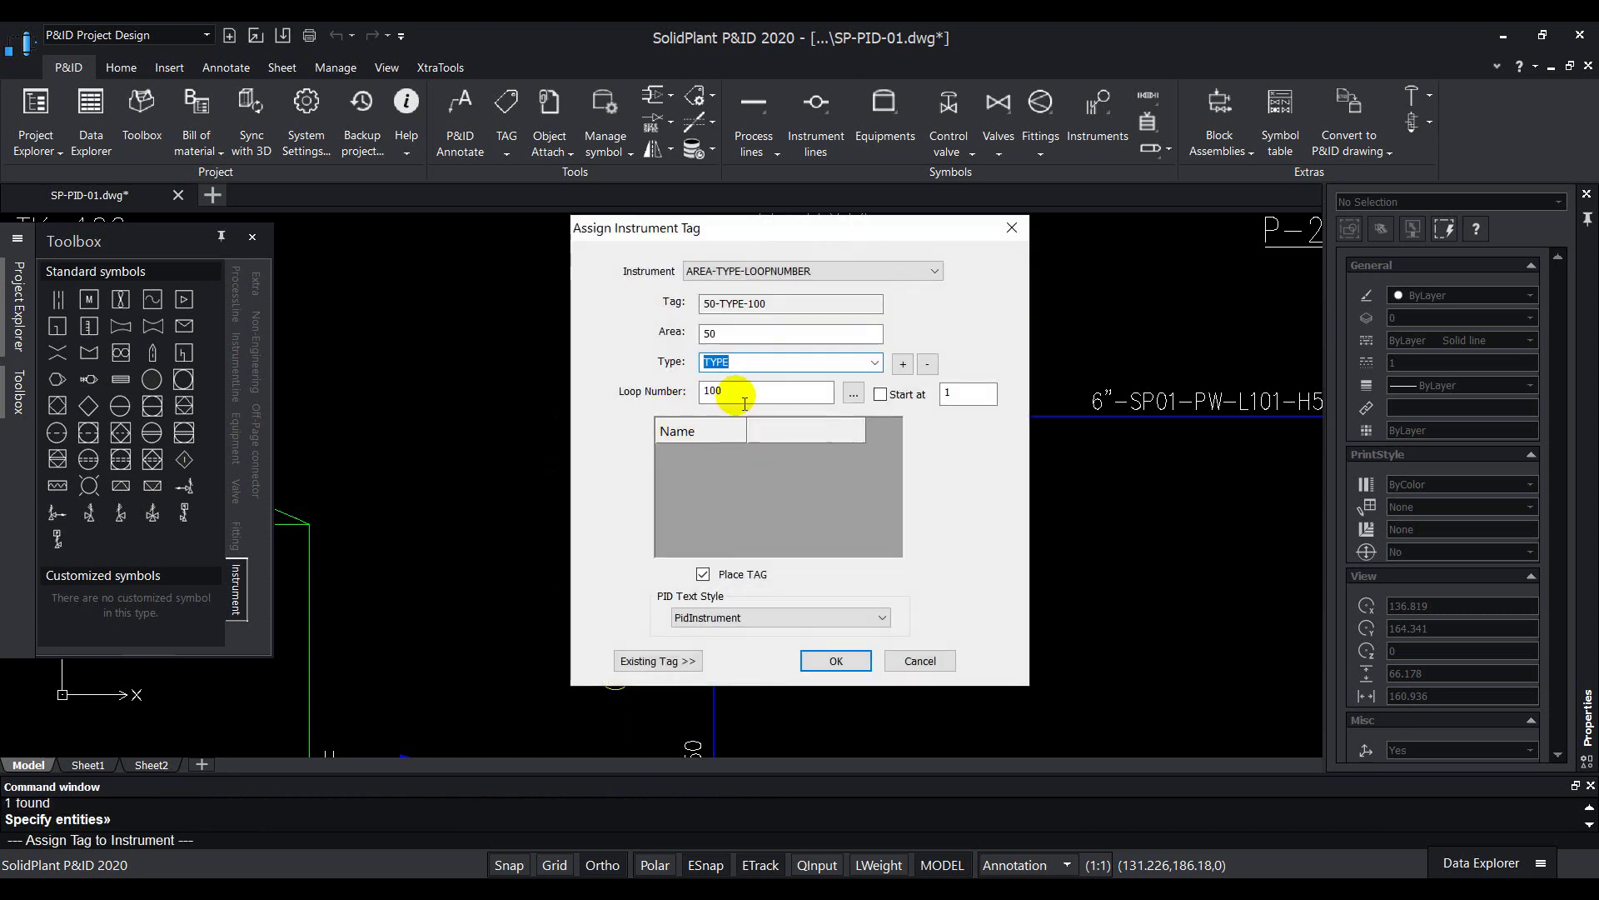
- Set type FC-FLOW CONTROLLER, uncheck Place TAG, and accept tag 50-FC-100
drag(714, 221, 941, 213)
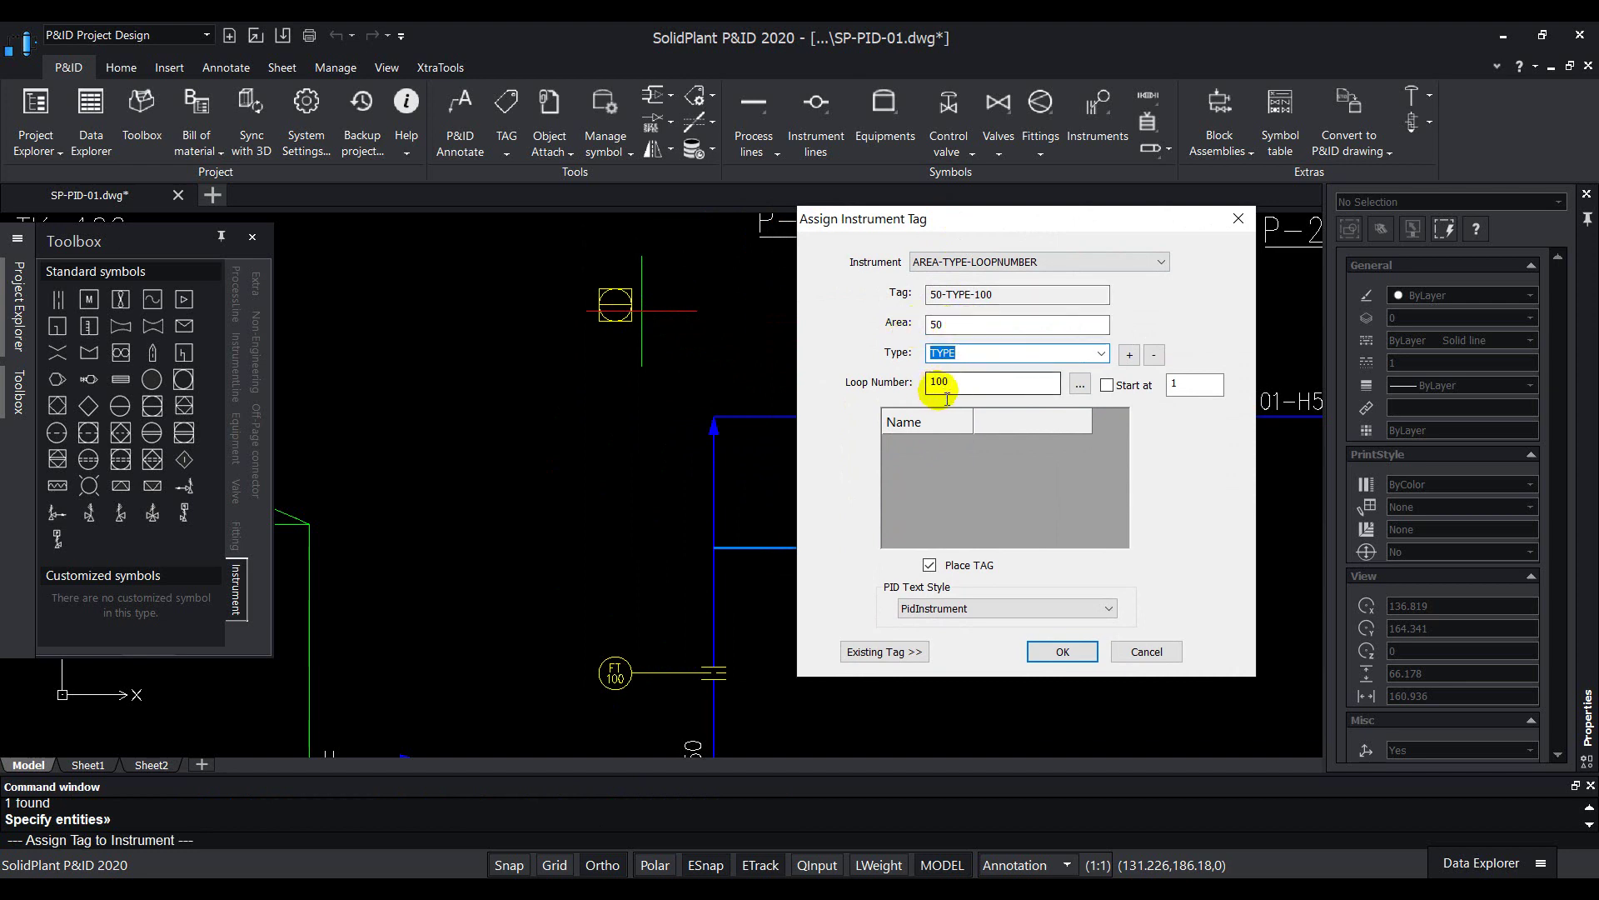
click(1103, 355)
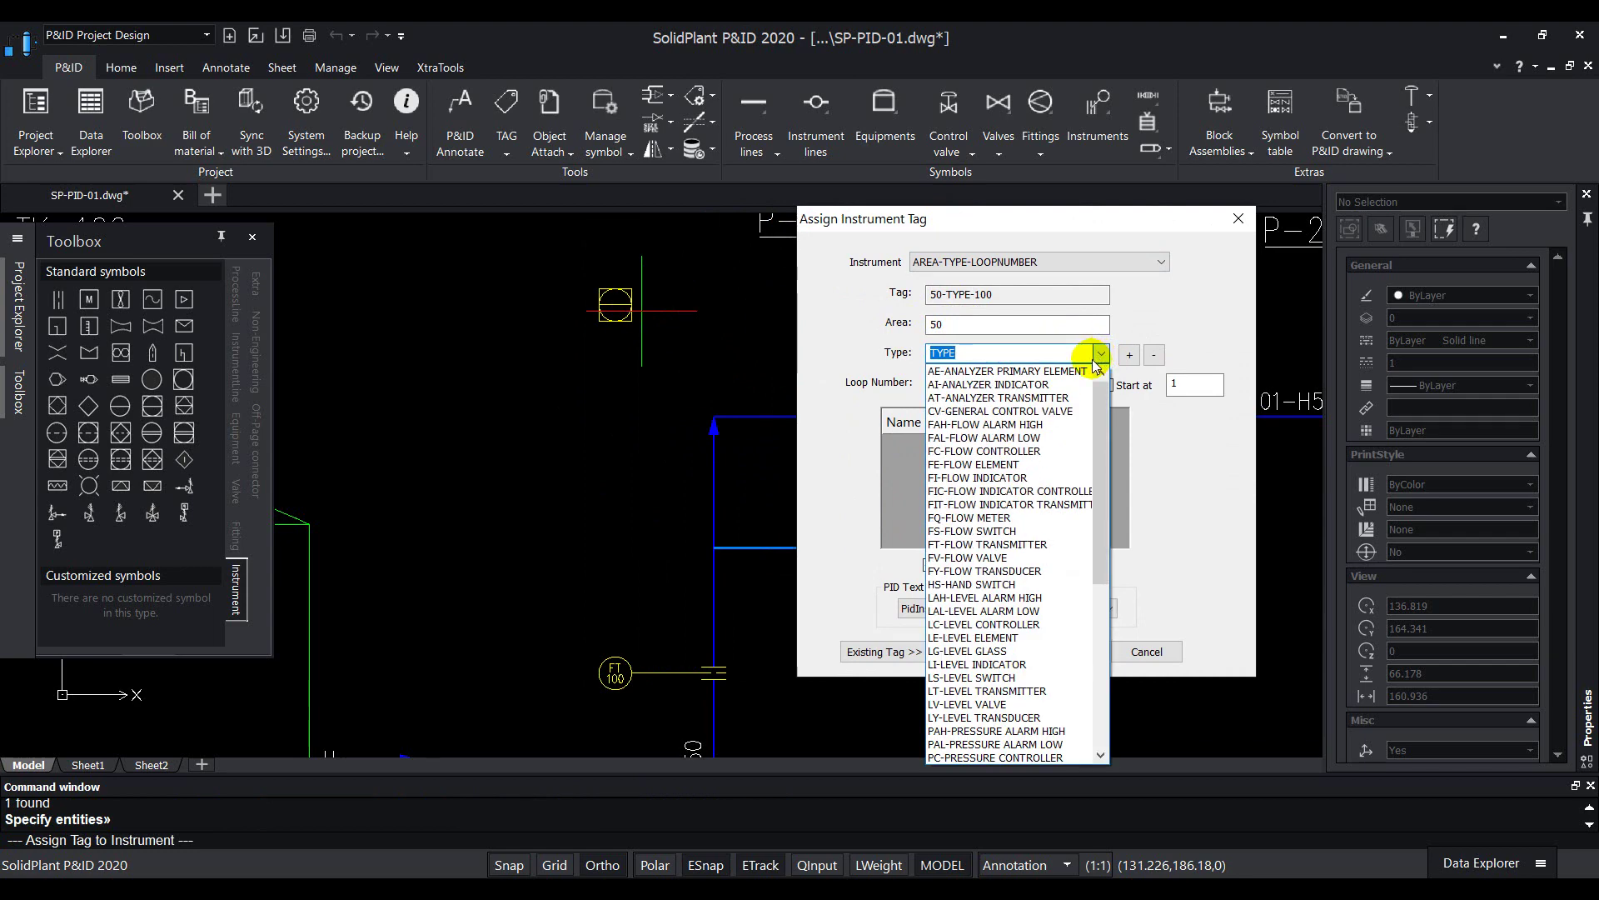
text(fc)
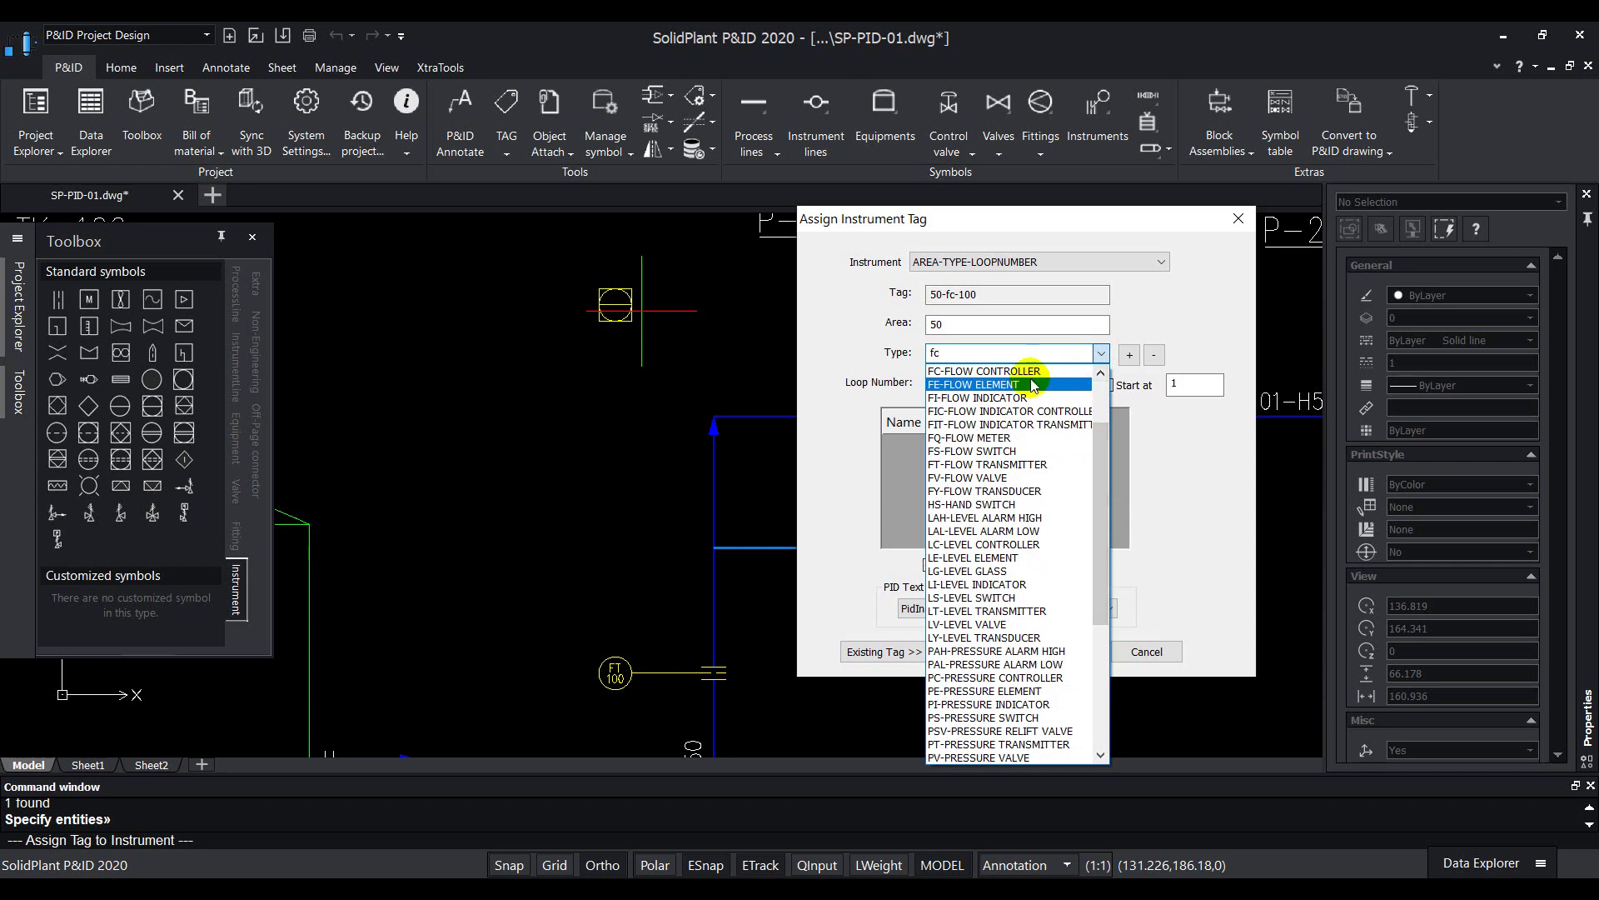
click(966, 370)
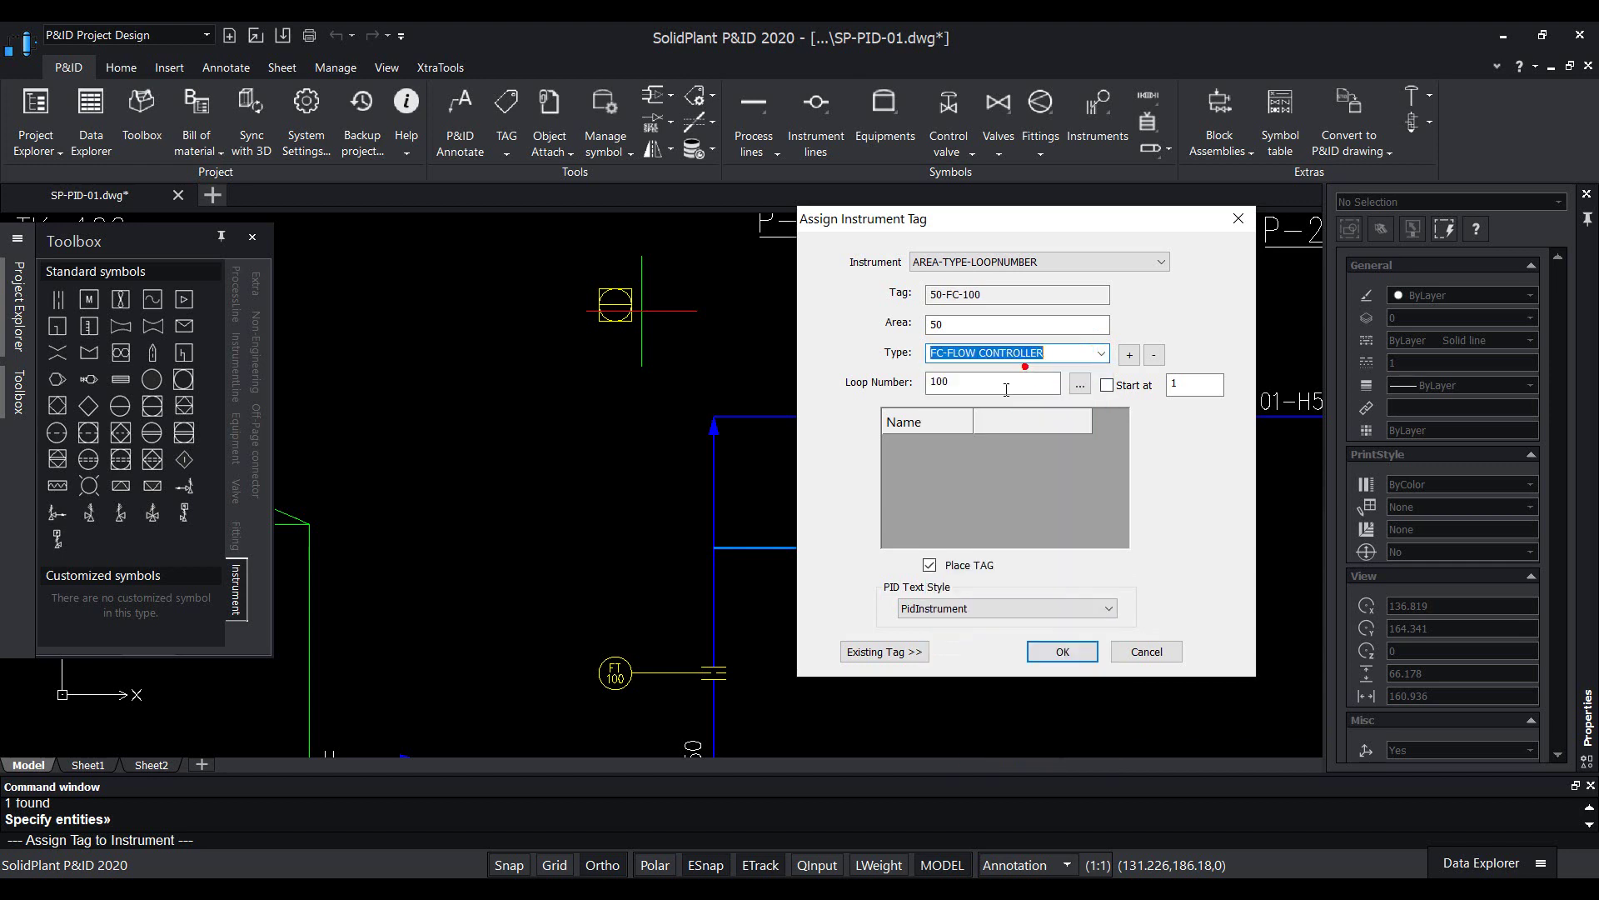
click(971, 388)
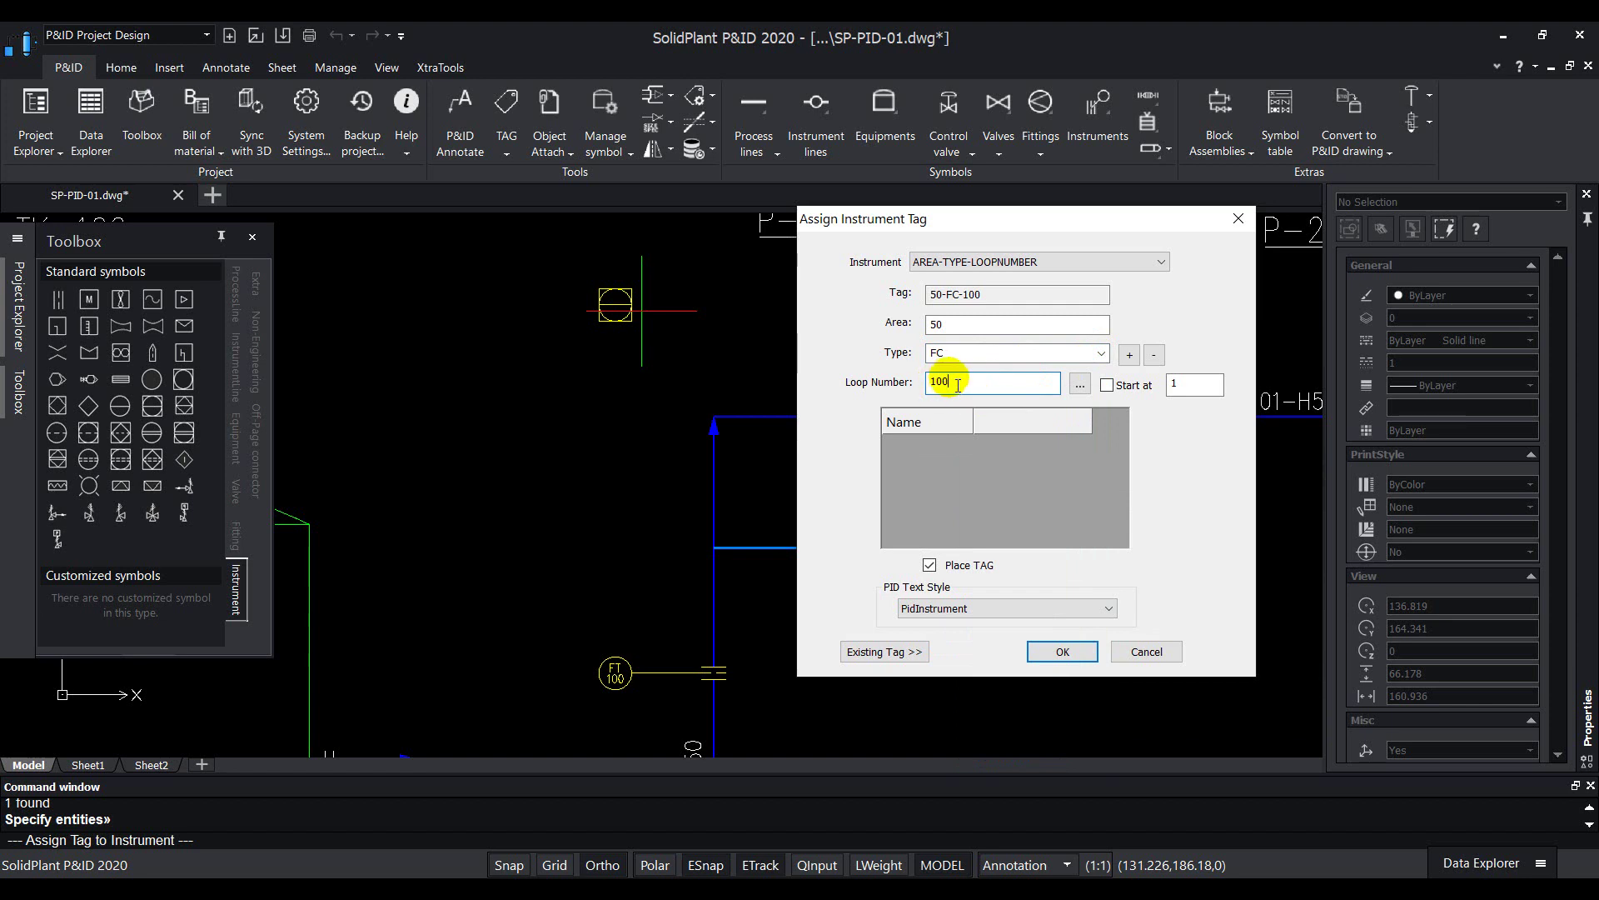
click(934, 566)
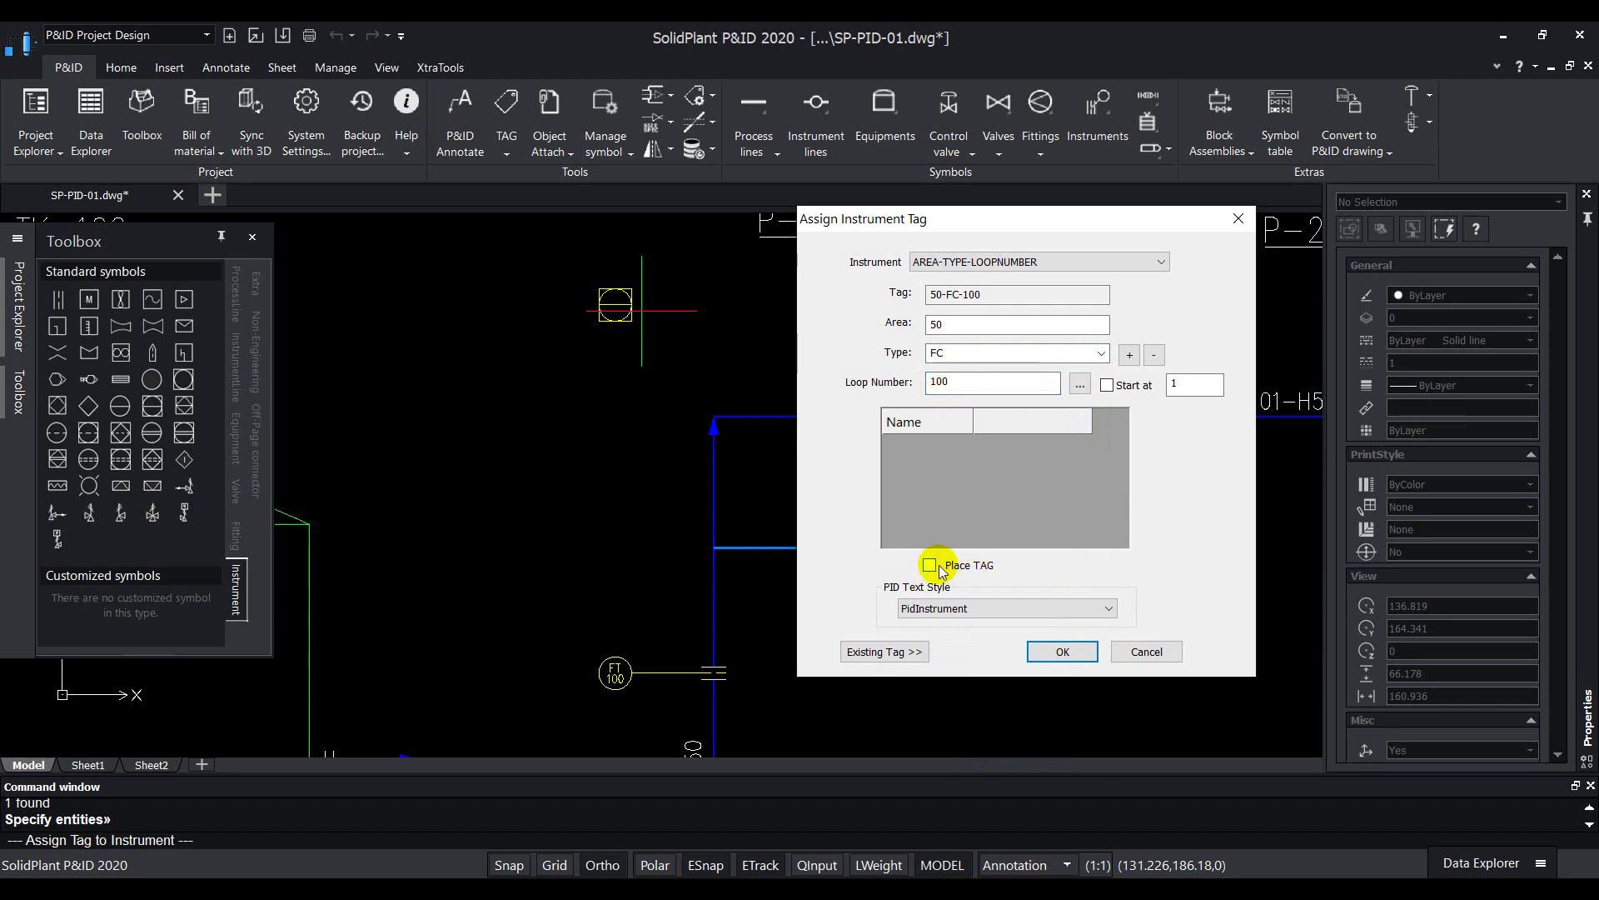
click(1039, 654)
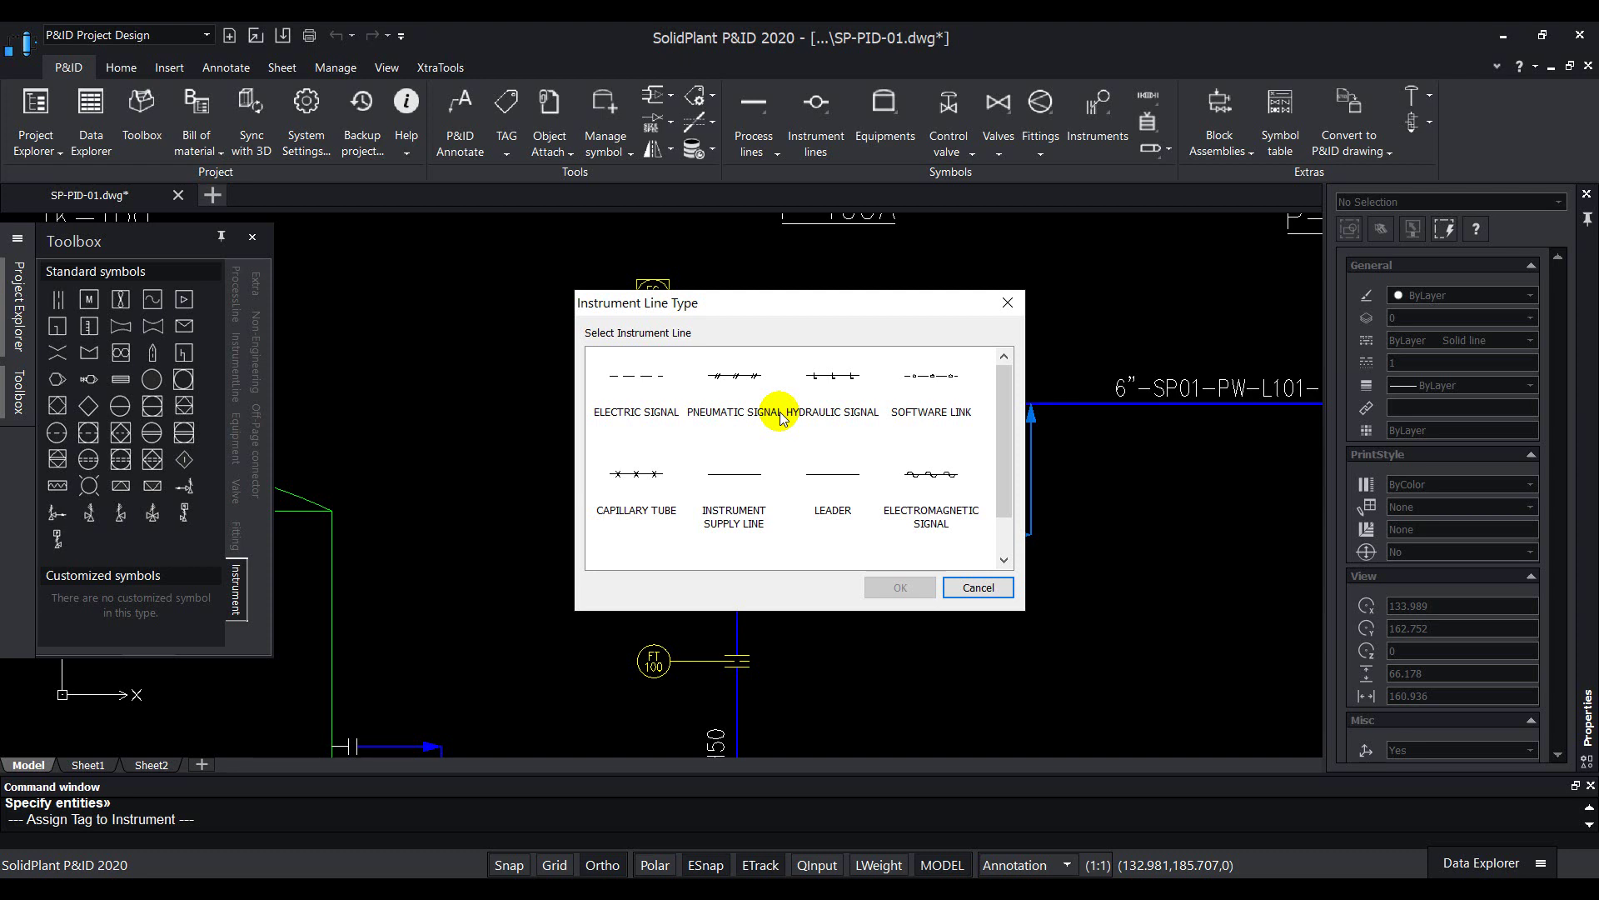
- Link FC 100 to FT 100 with an ELECTRIC SIGNAL instrument line
click(637, 380)
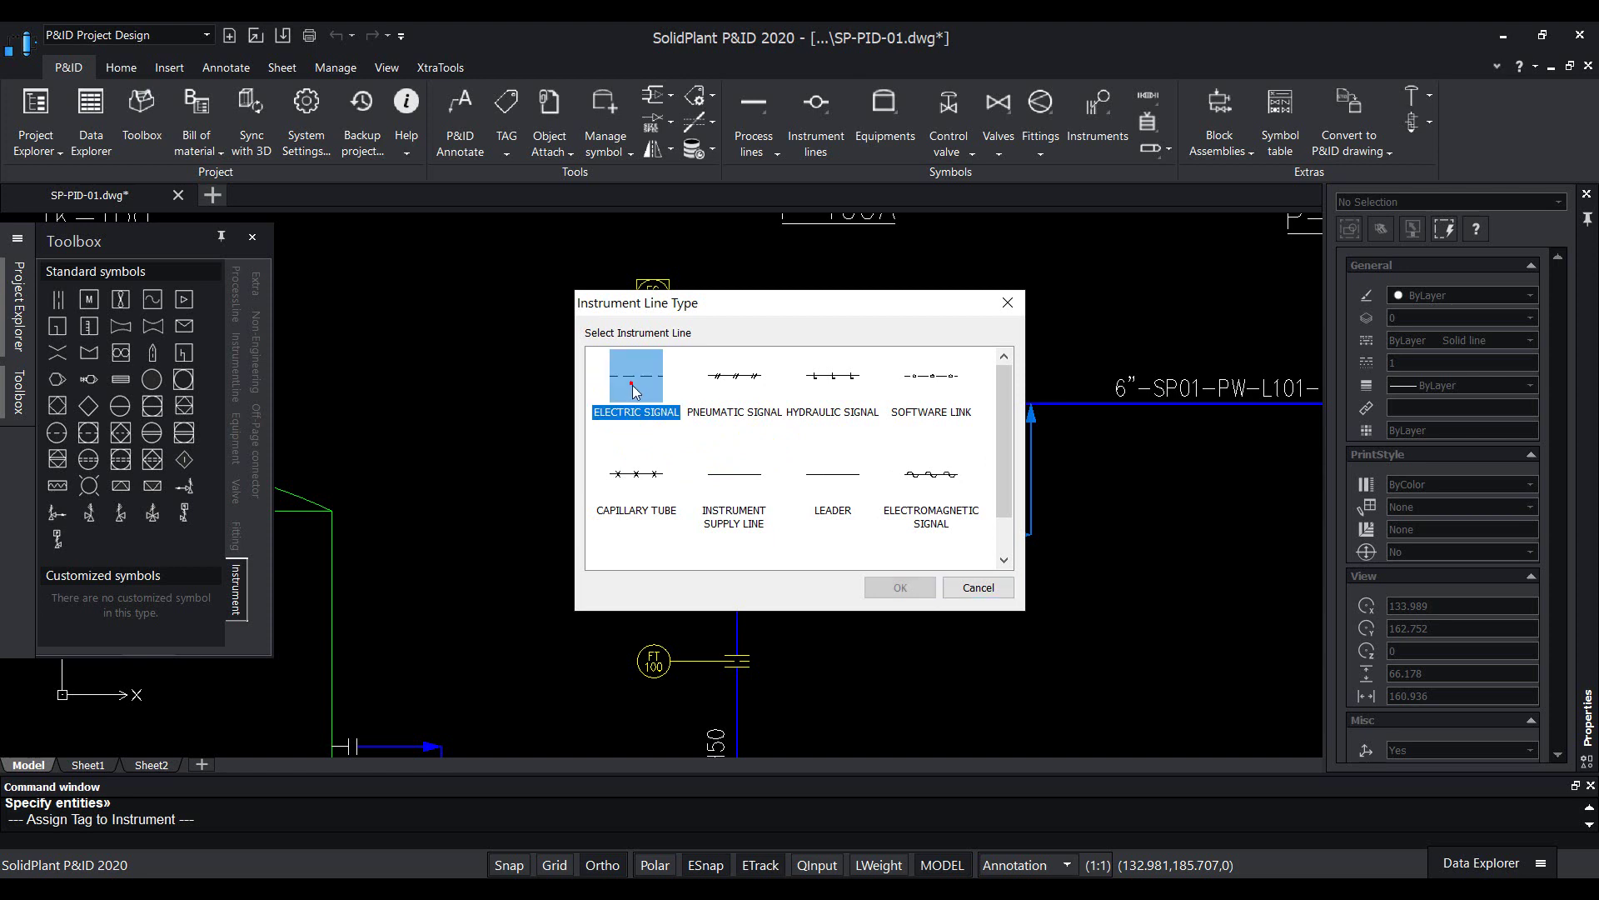
click(899, 587)
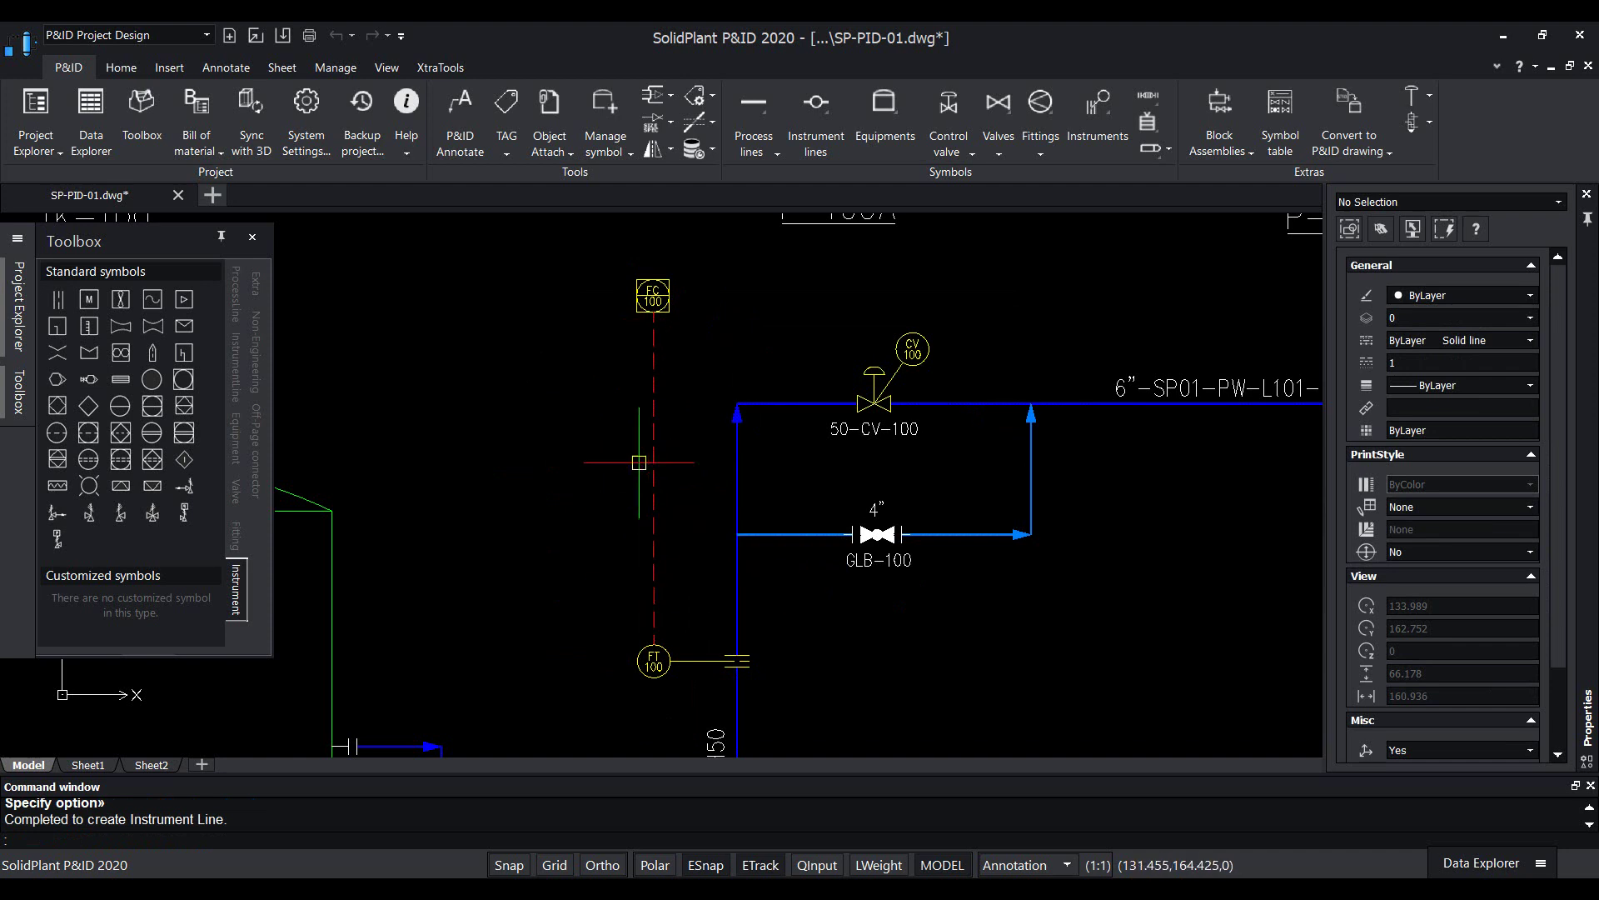
scroll(738, 347, up, 2)
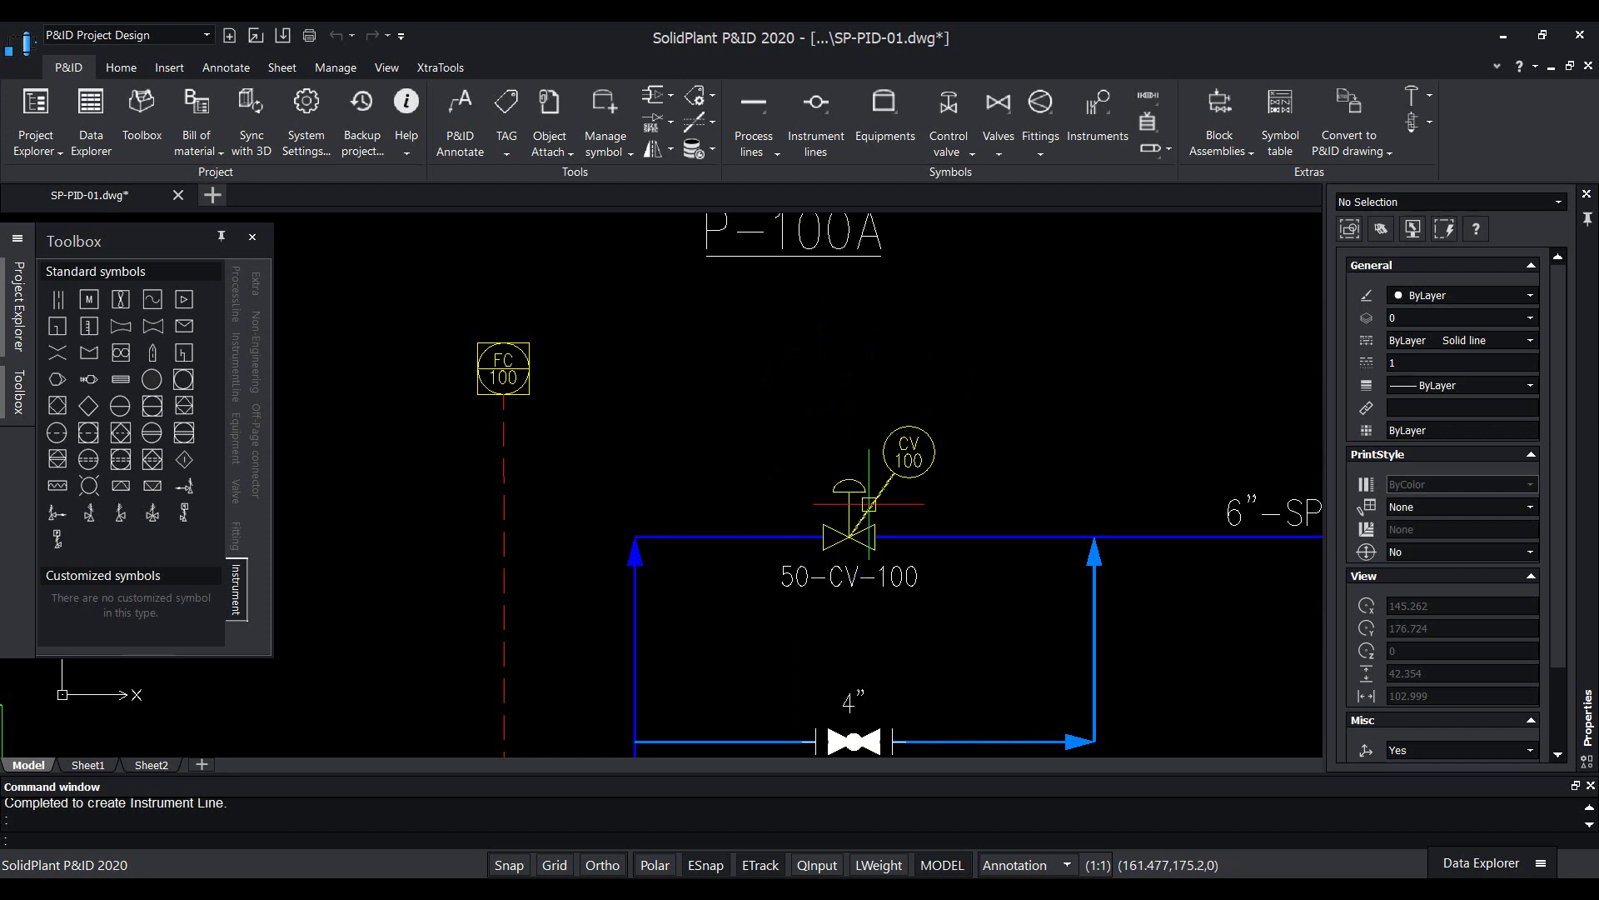
- Place a field-mounted discrete instrument horizontally right of FC 100 with Ortho on
click(151, 380)
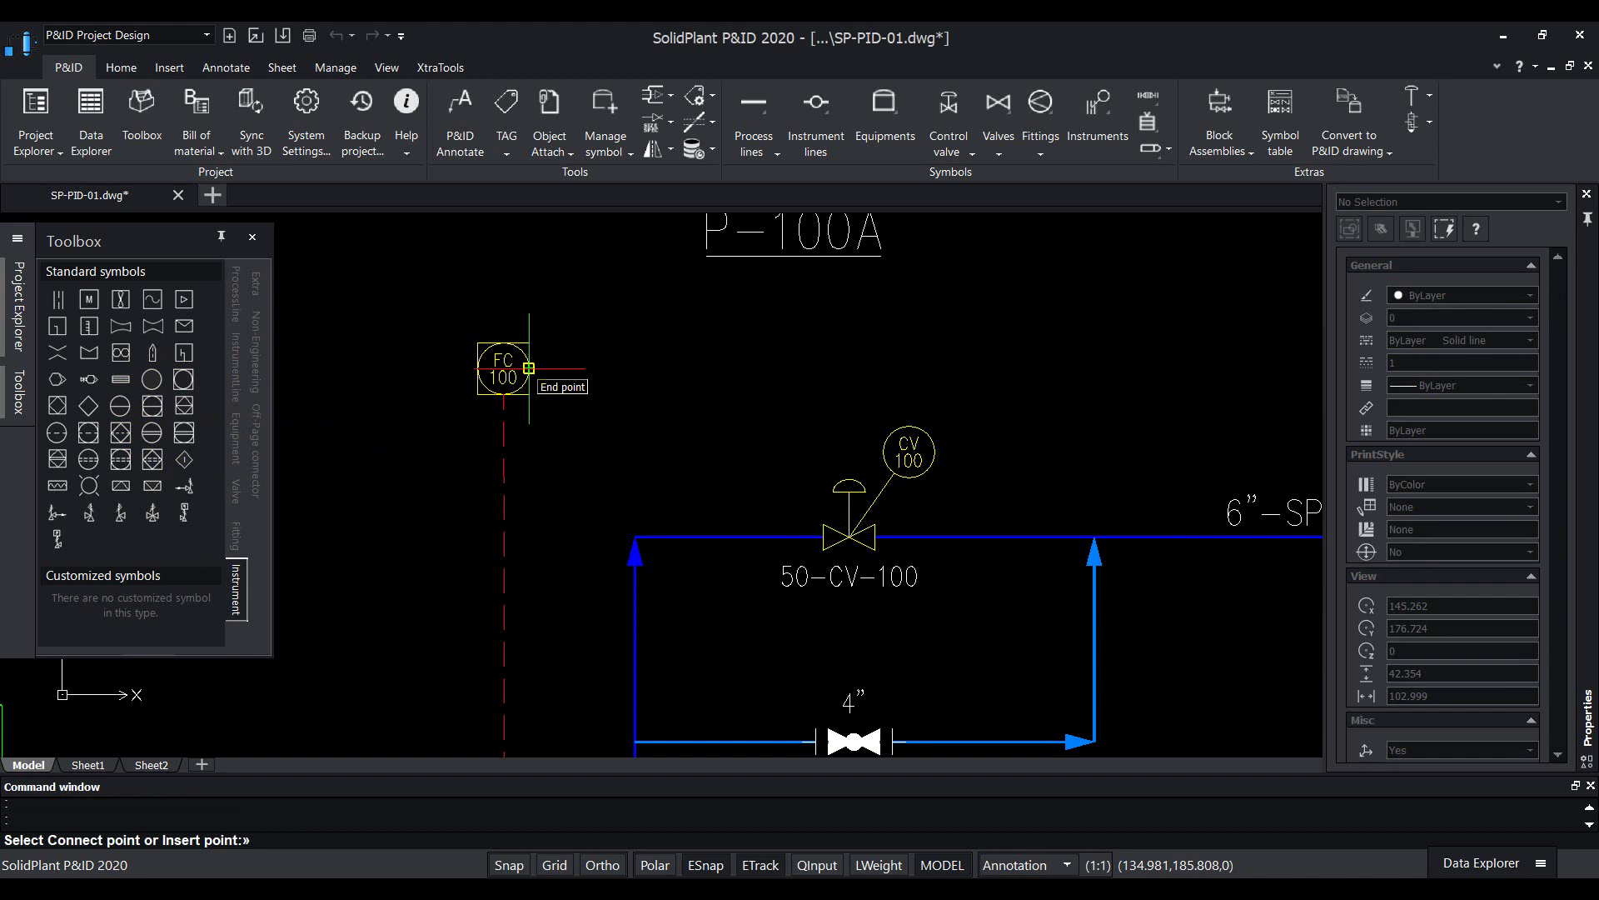
click(529, 368)
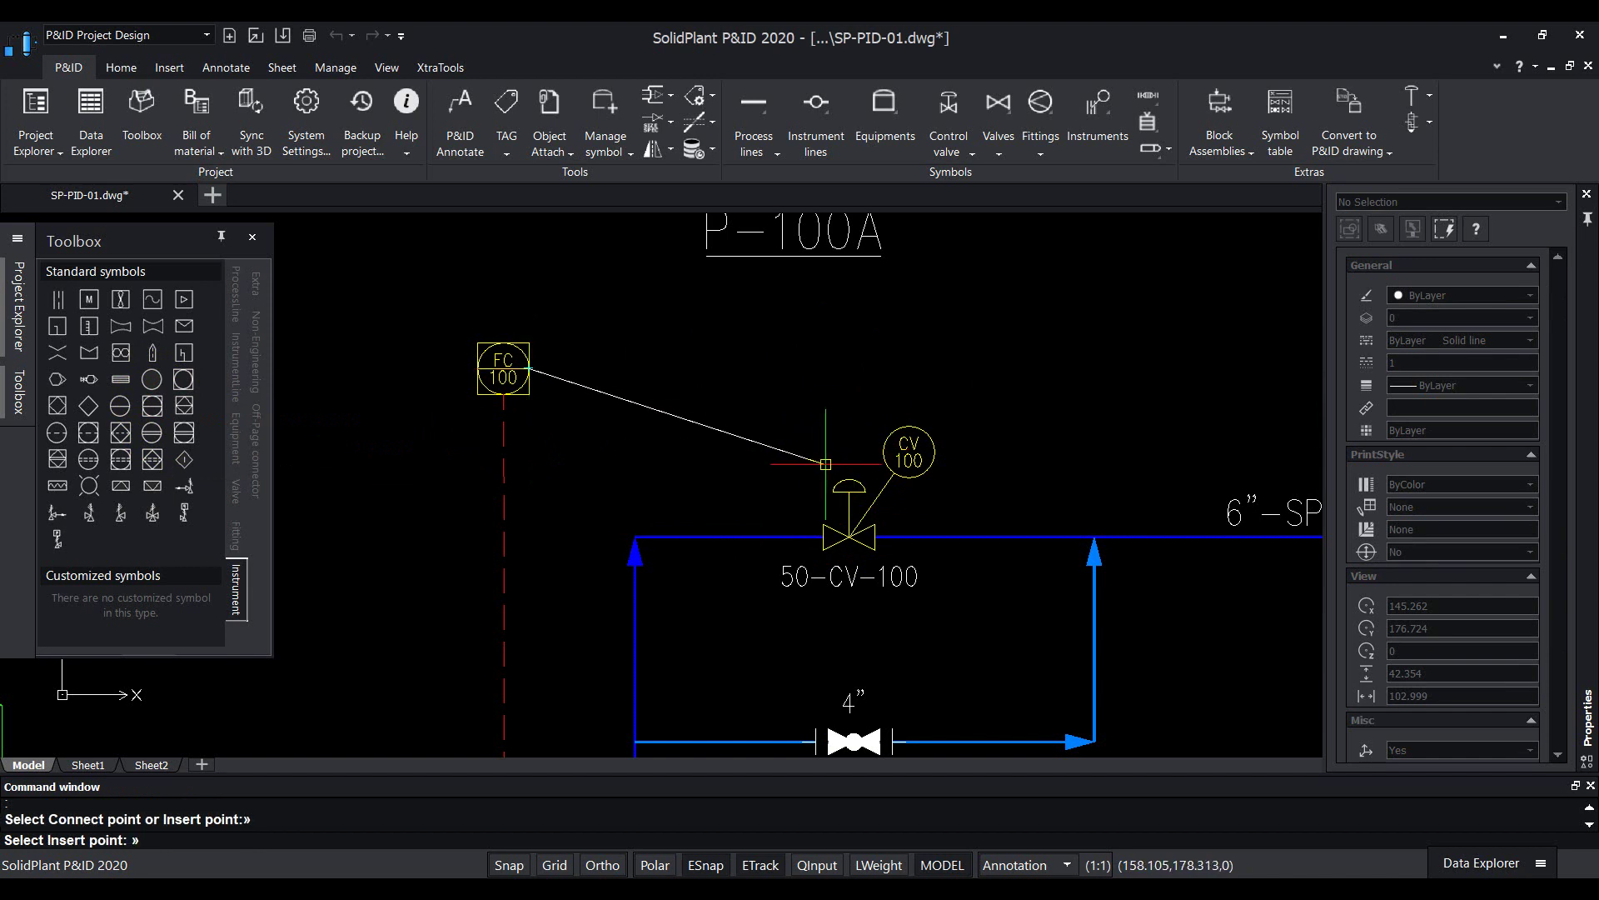
key(F8)
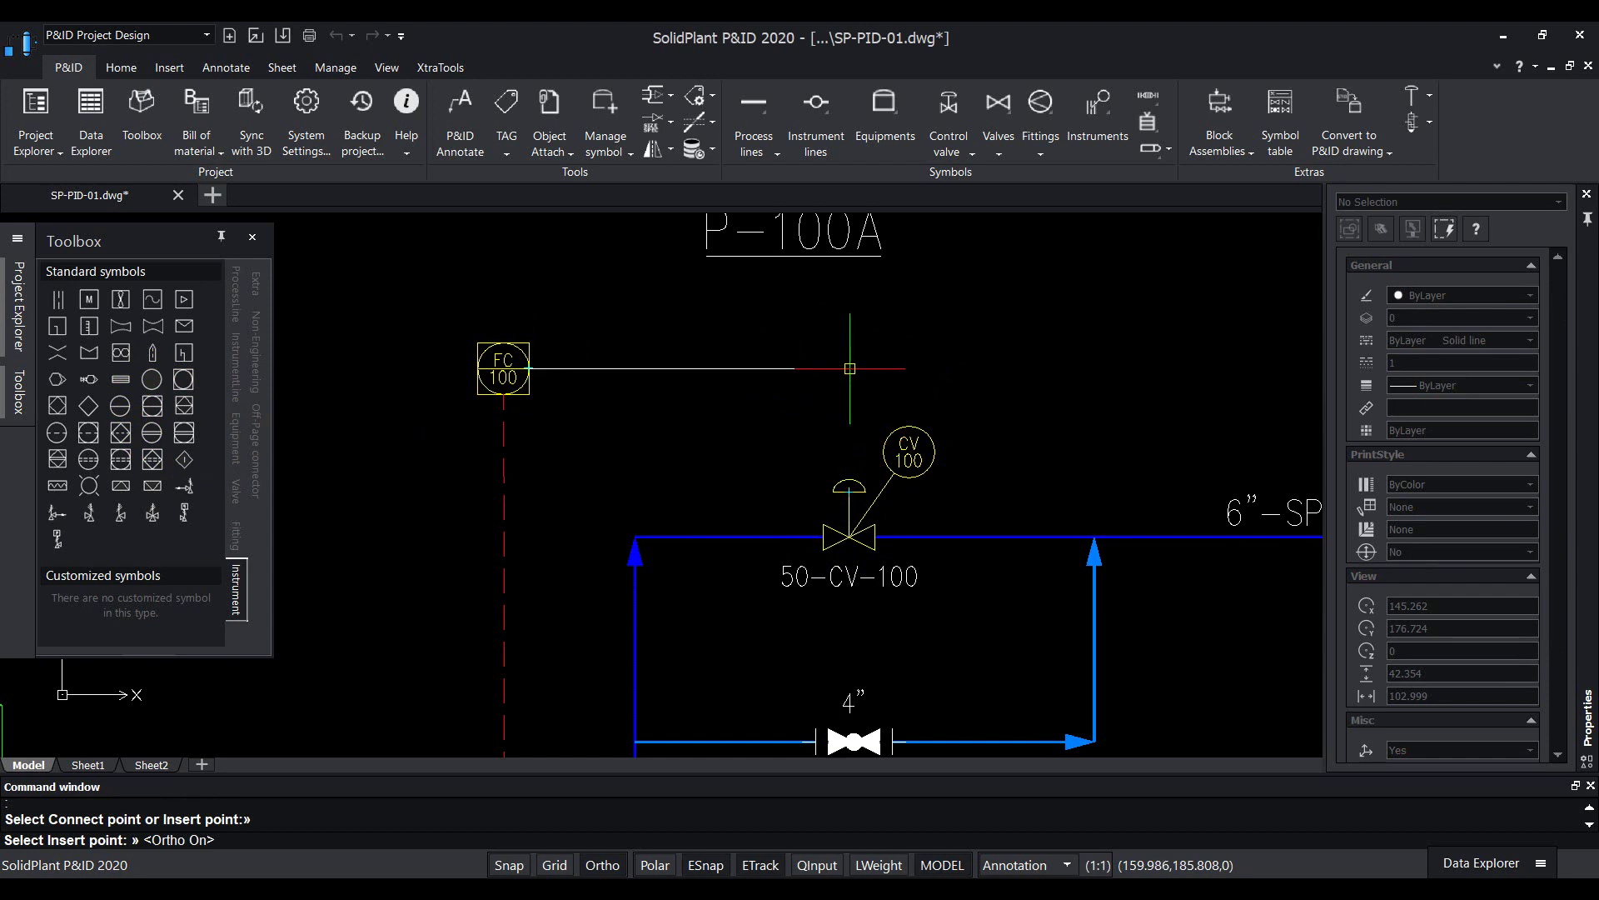
click(850, 367)
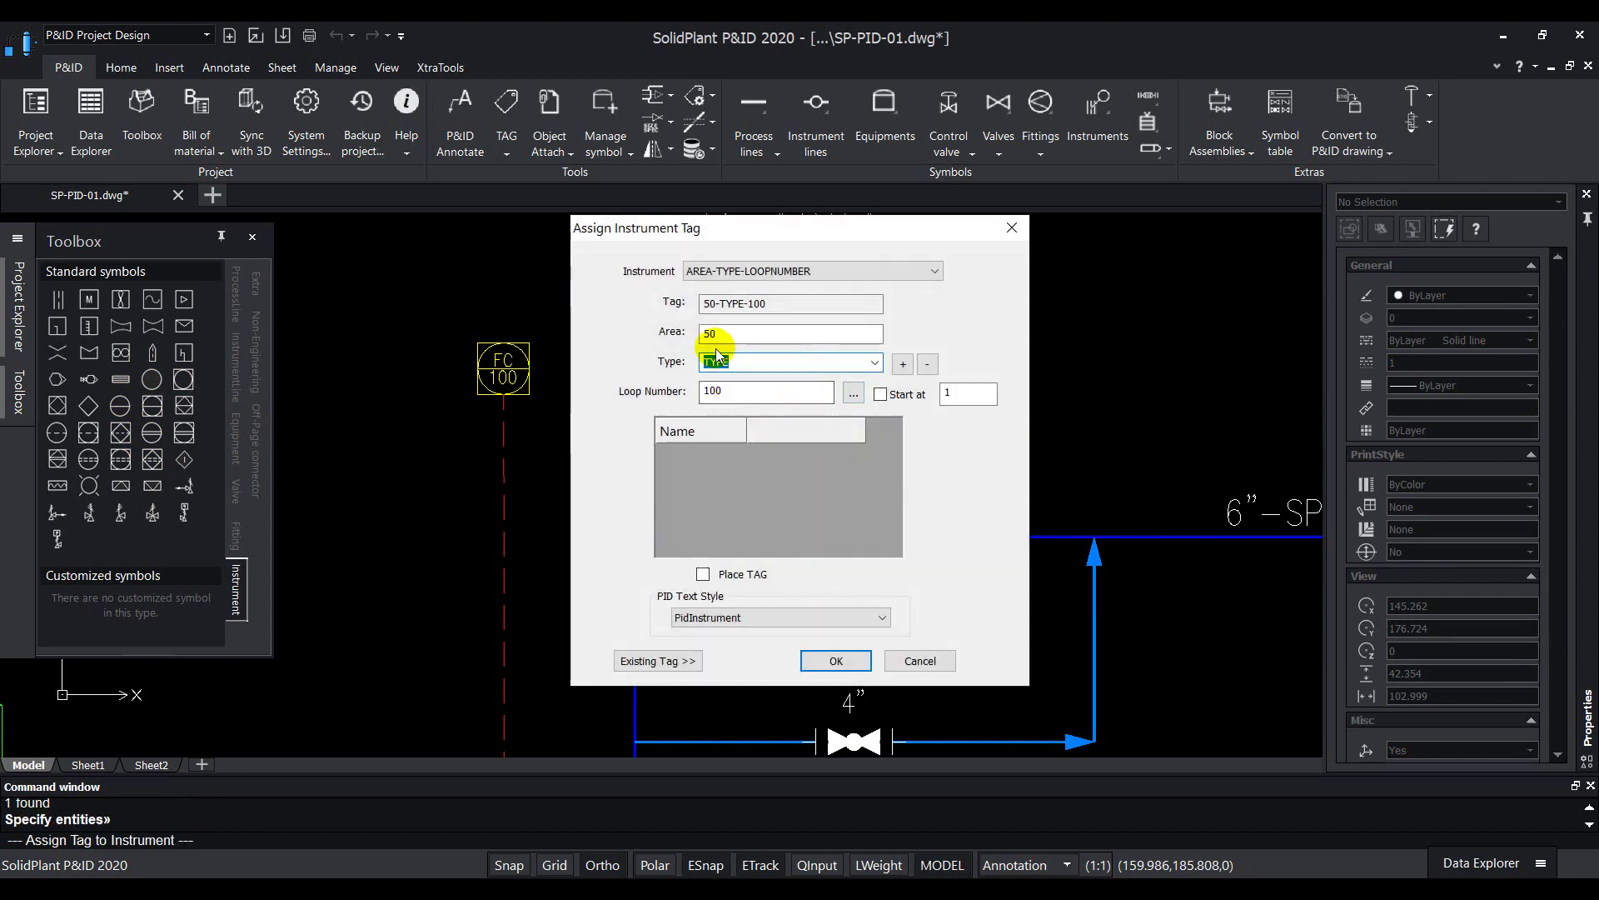
click(736, 394)
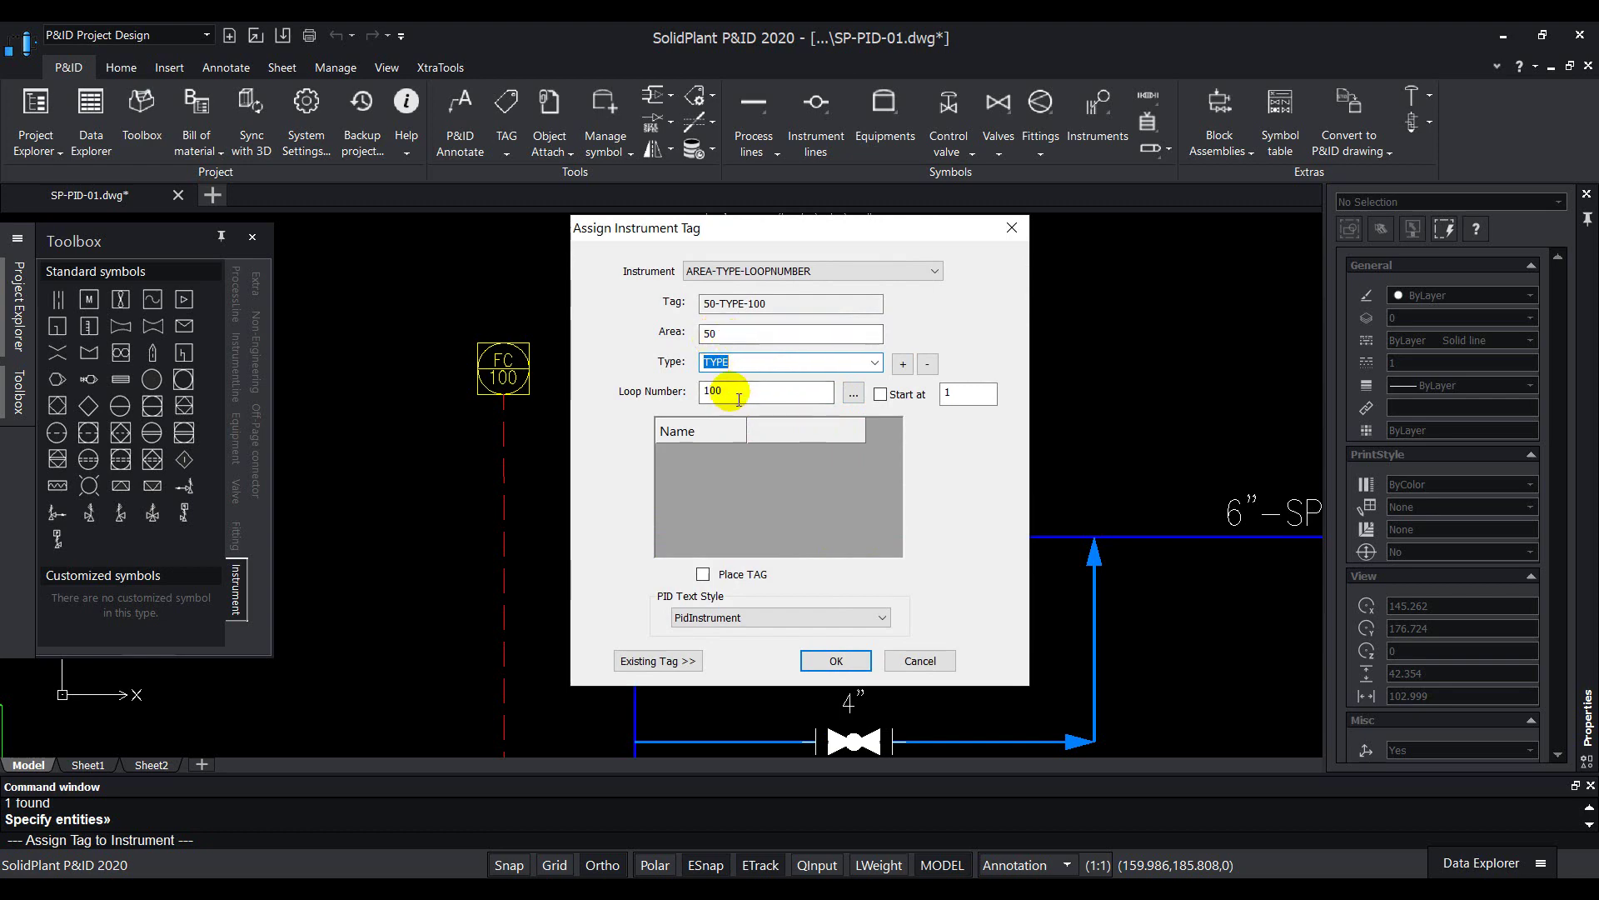
- Tag it 50-FY-100 as a flow transducer and connect it with an ELECTRIC SIGNAL line
click(876, 362)
text(FY)
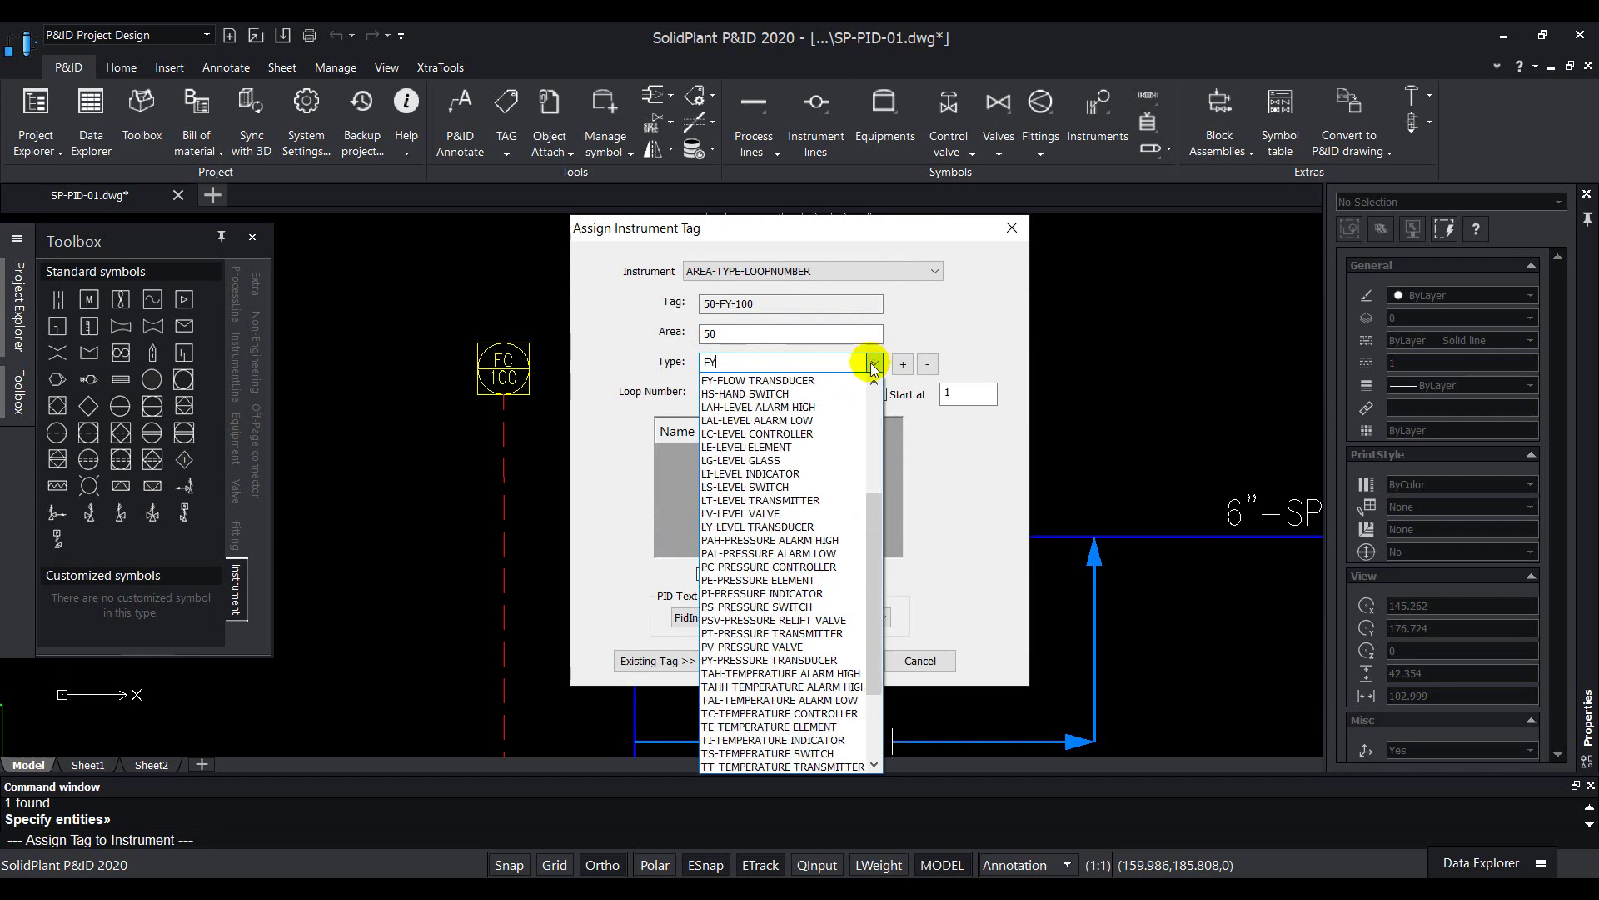
click(830, 382)
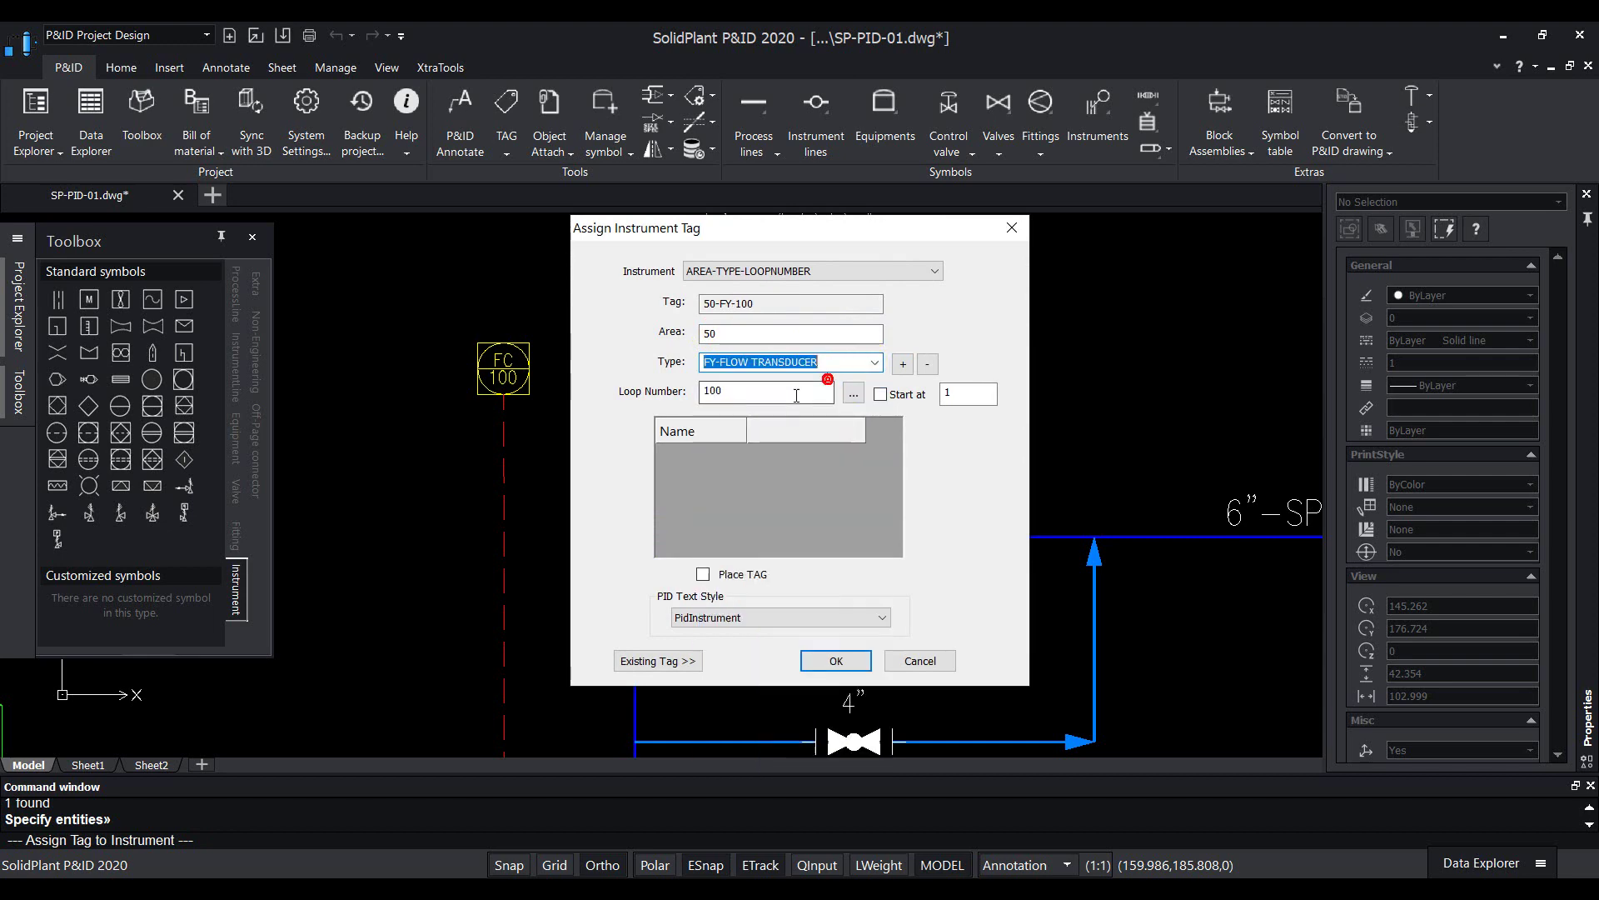
click(836, 660)
click(634, 385)
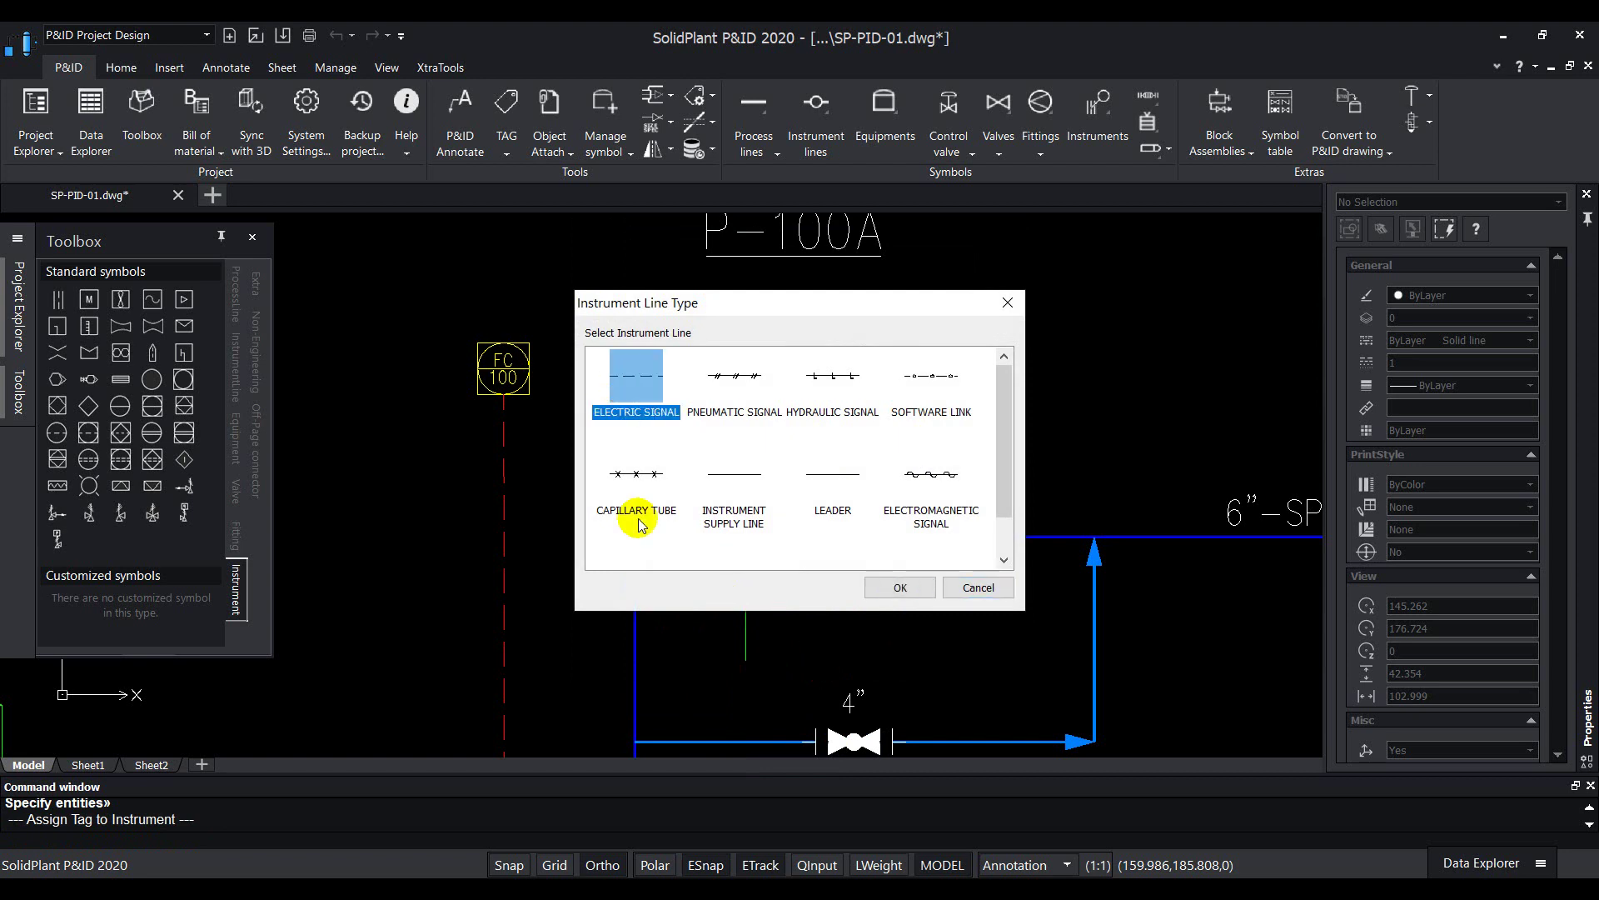
click(886, 589)
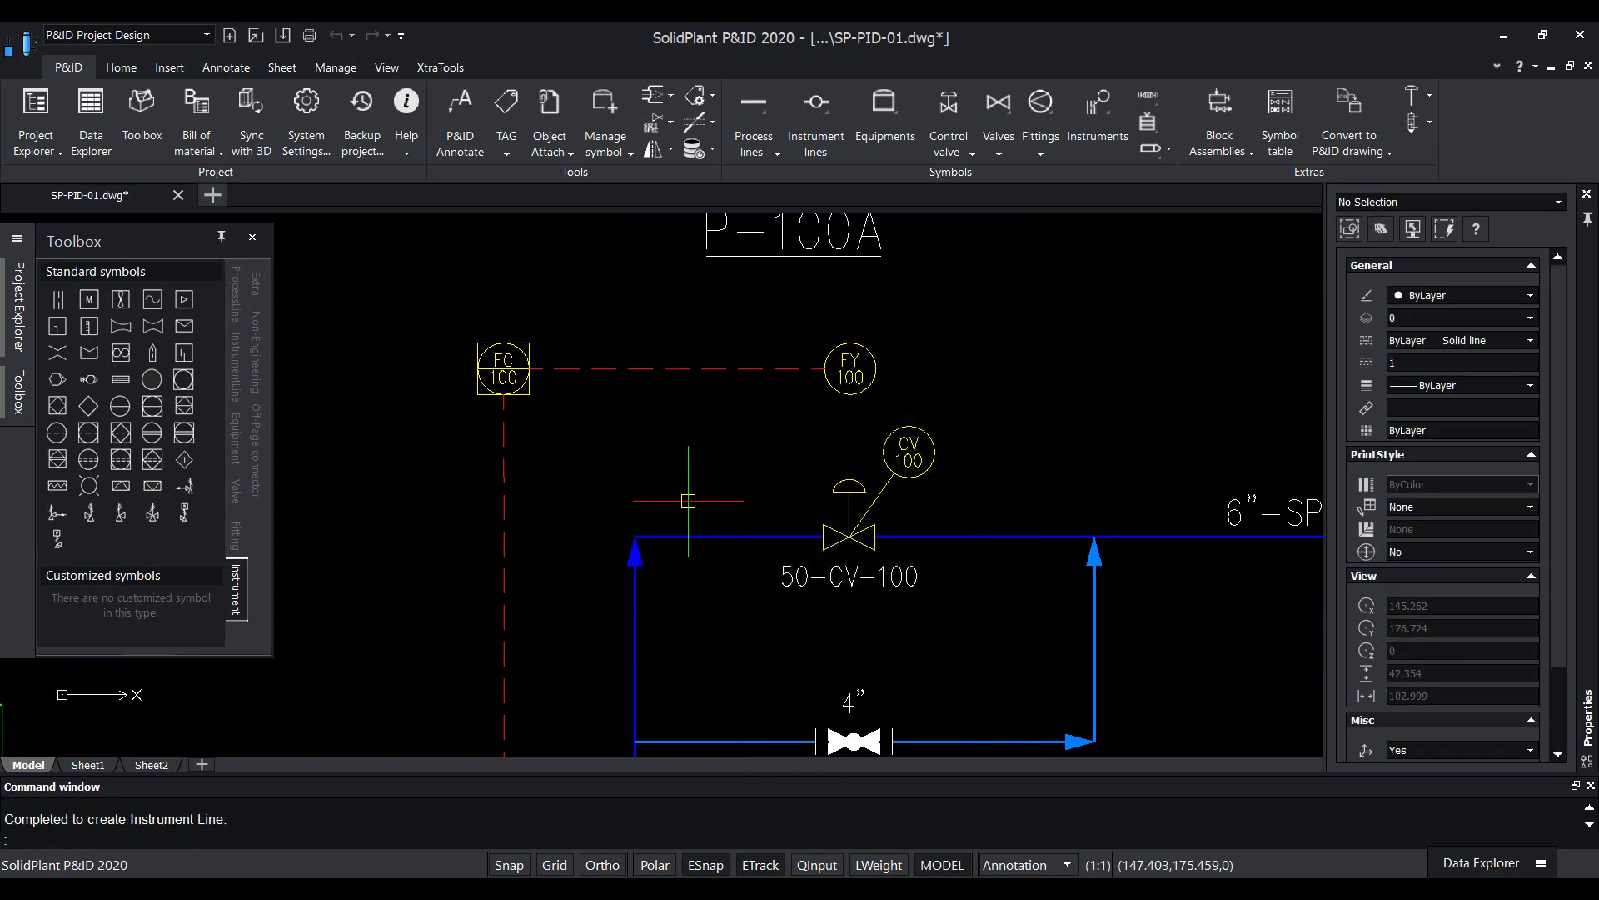
- Draw a Pneumatic Signal line from the bottom of FY 100 down to the 50-CV-100 actuator
scroll(863, 465, up, 1)
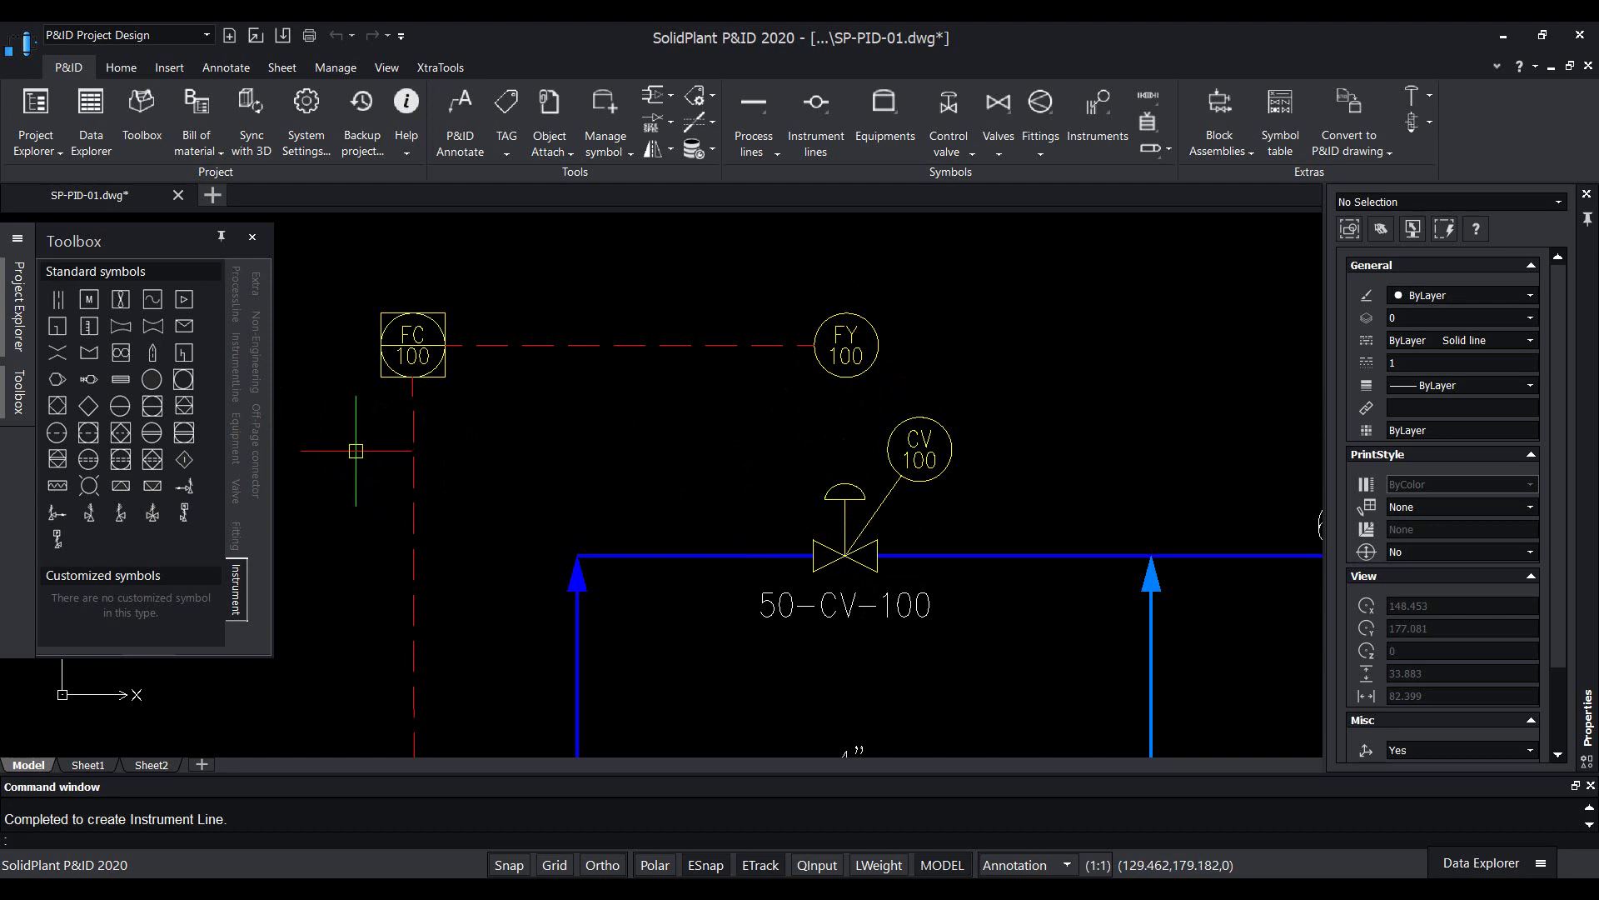
click(239, 360)
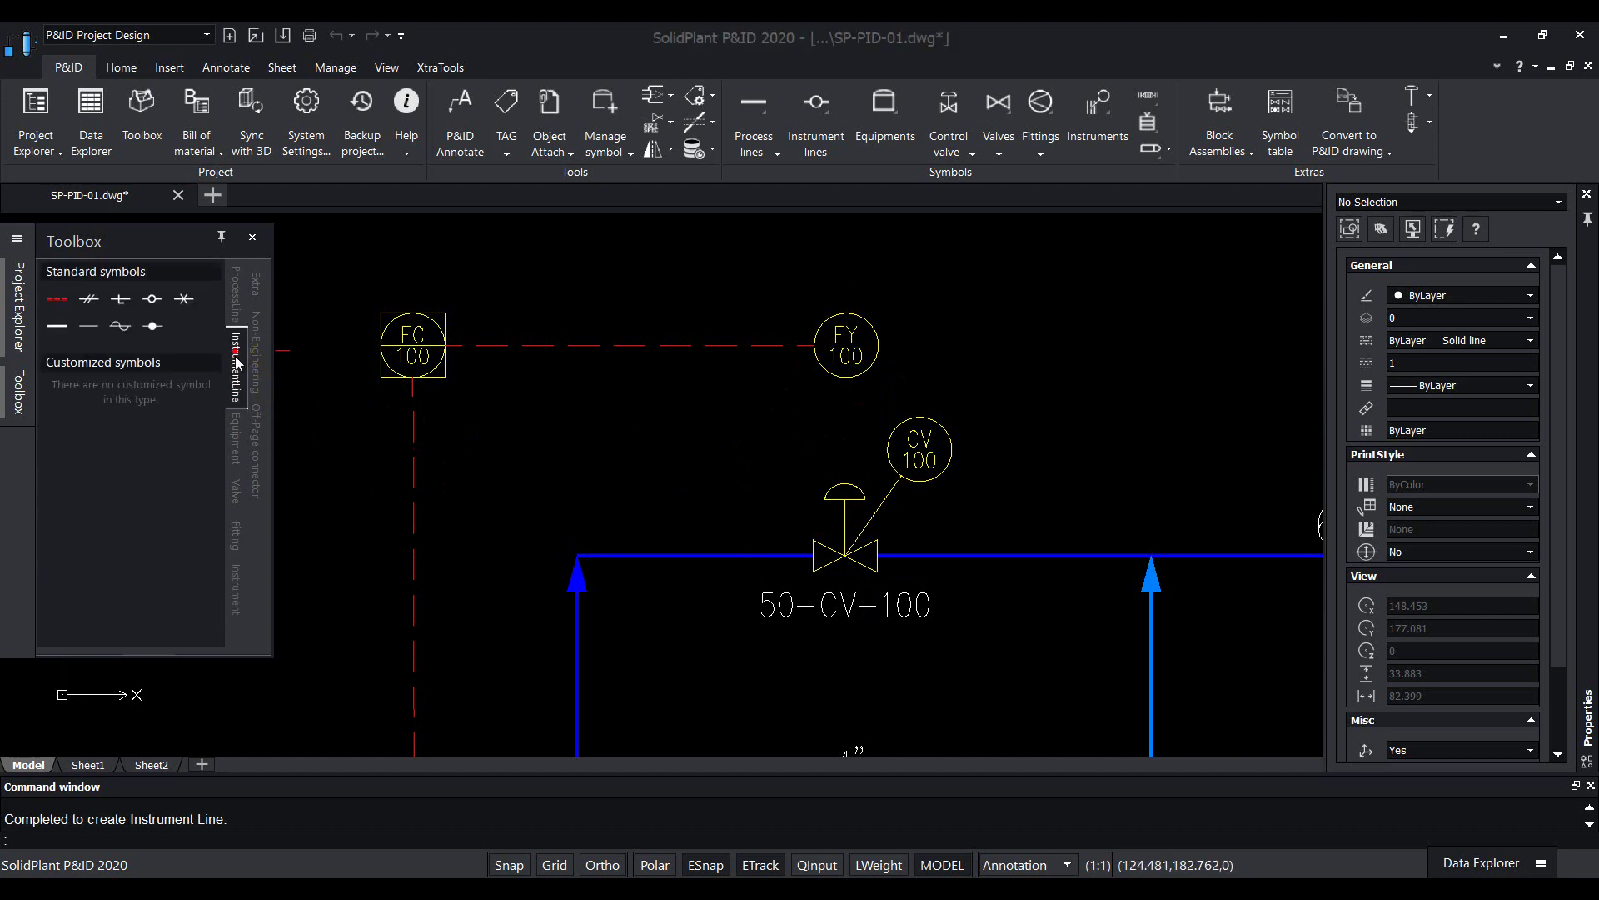
click(89, 299)
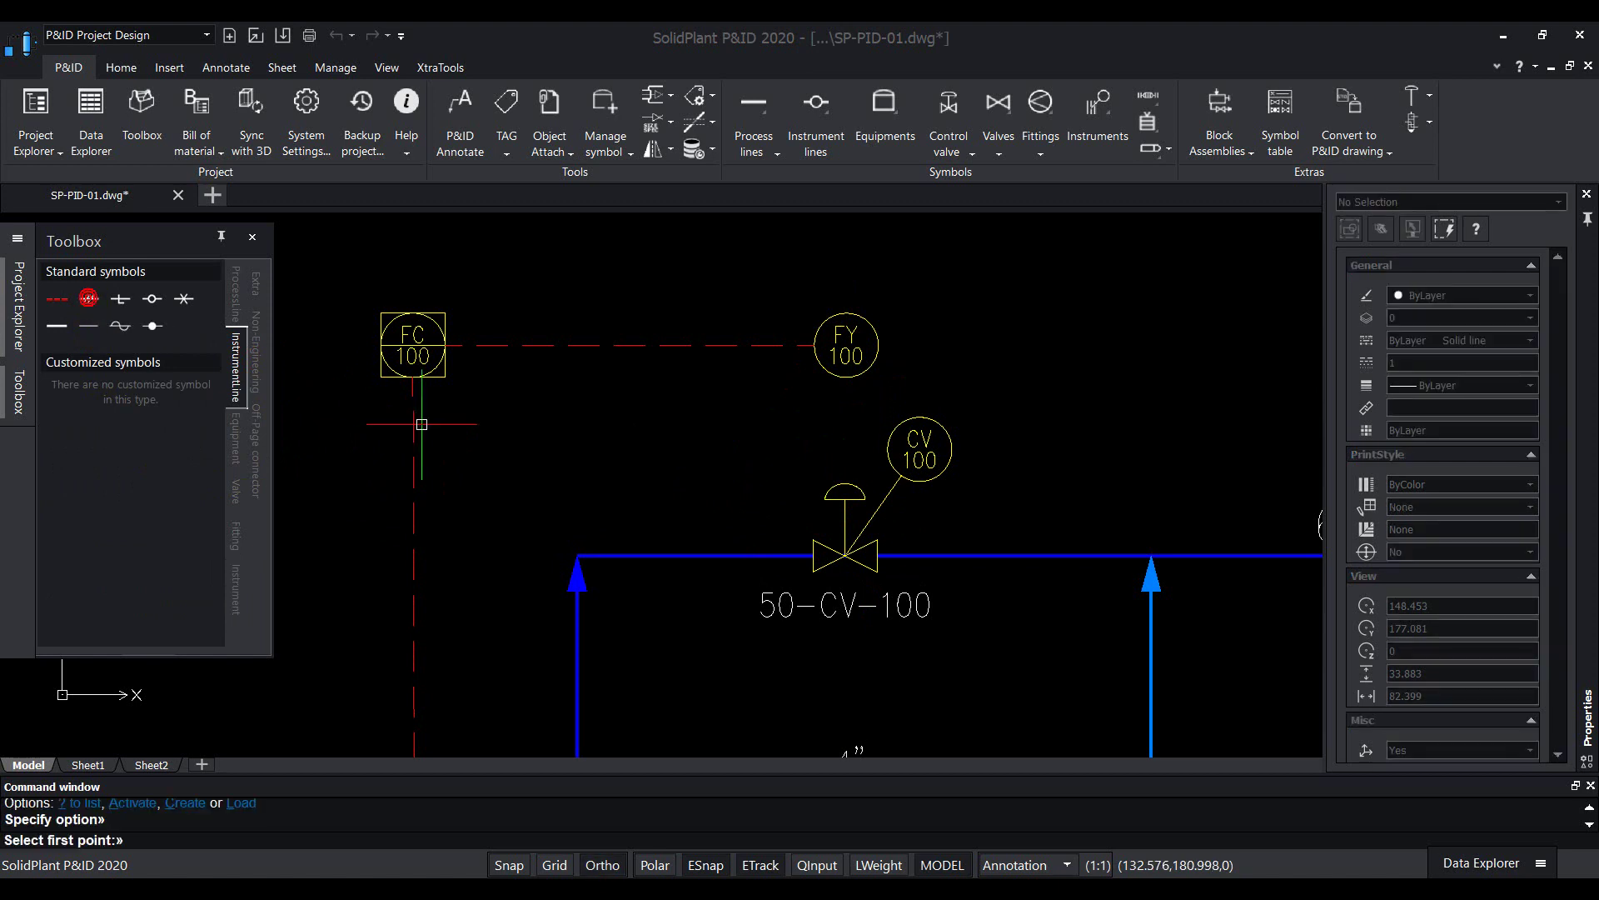
click(845, 376)
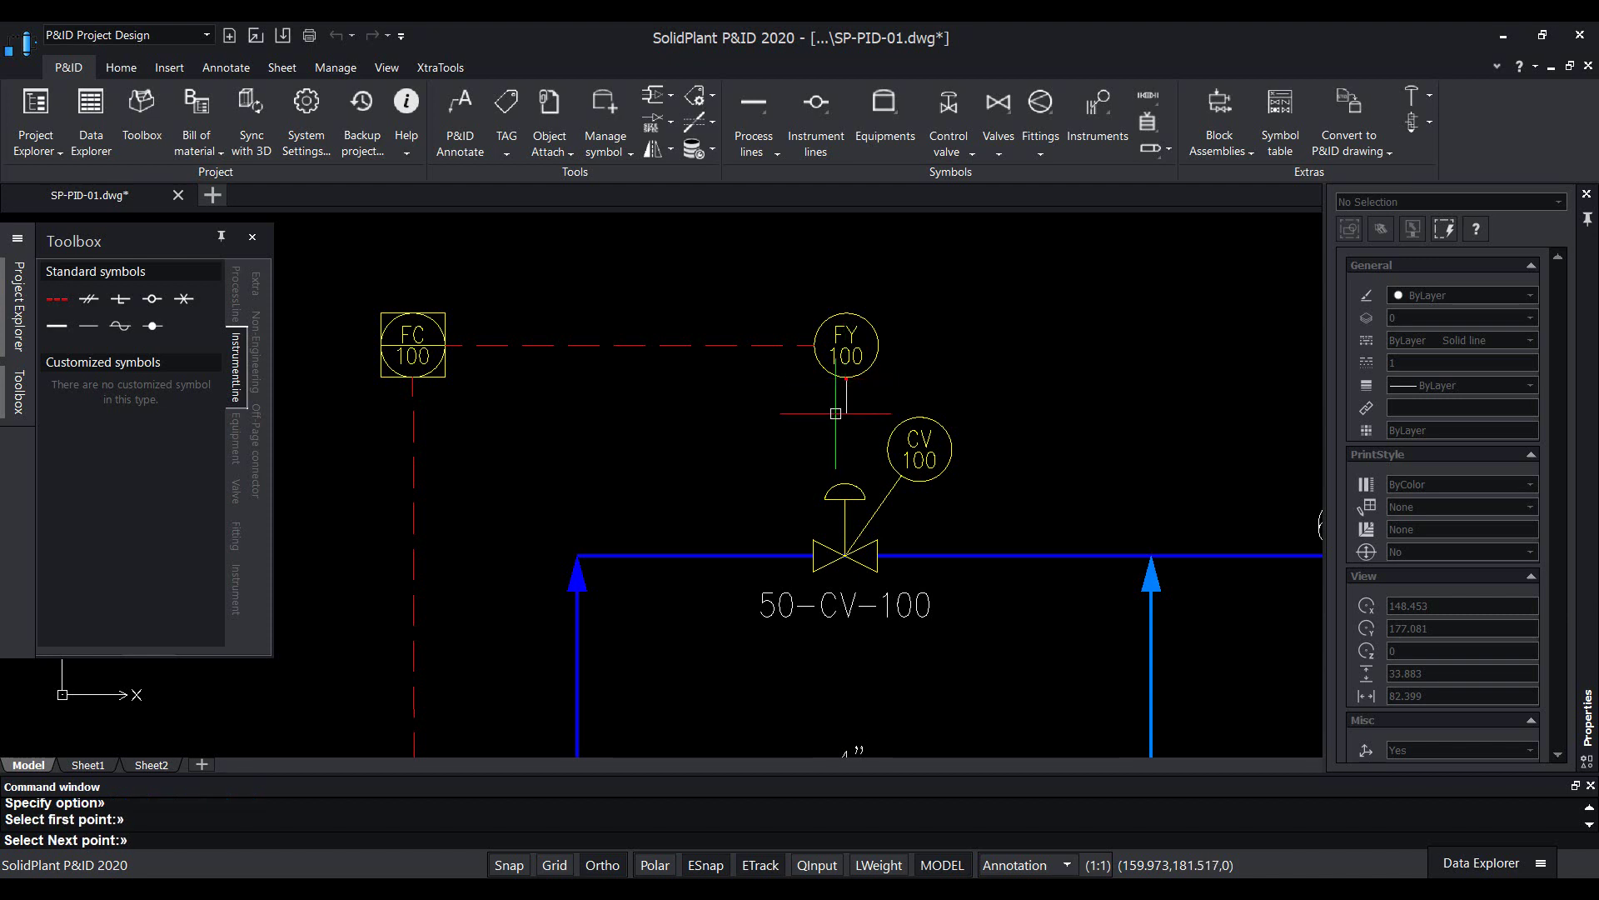
click(761, 482)
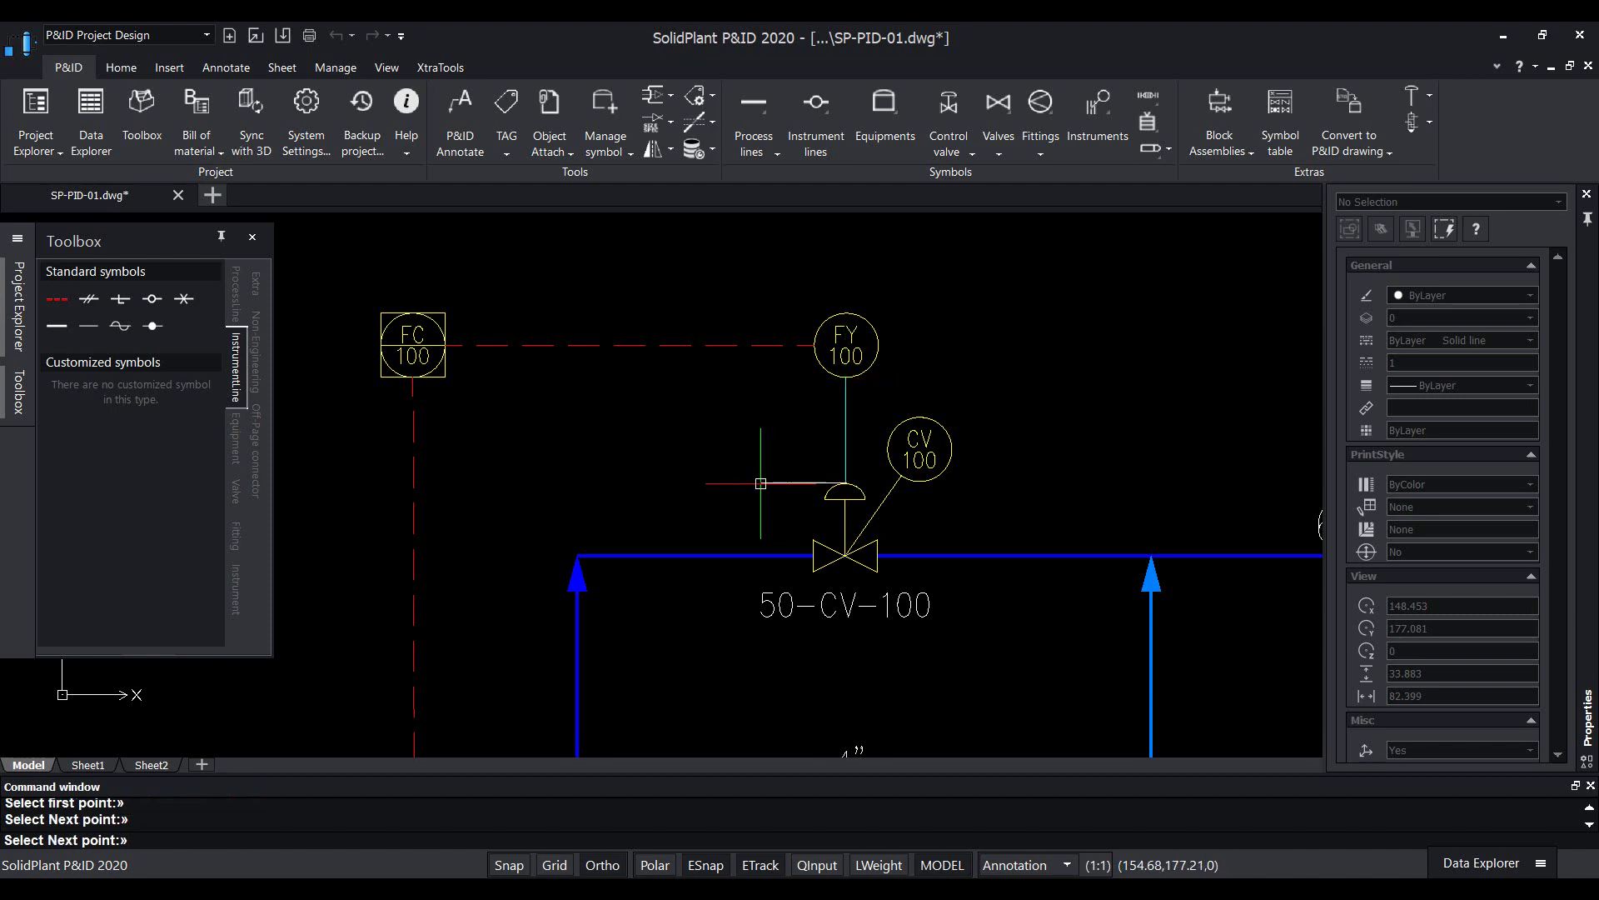
key(Return)
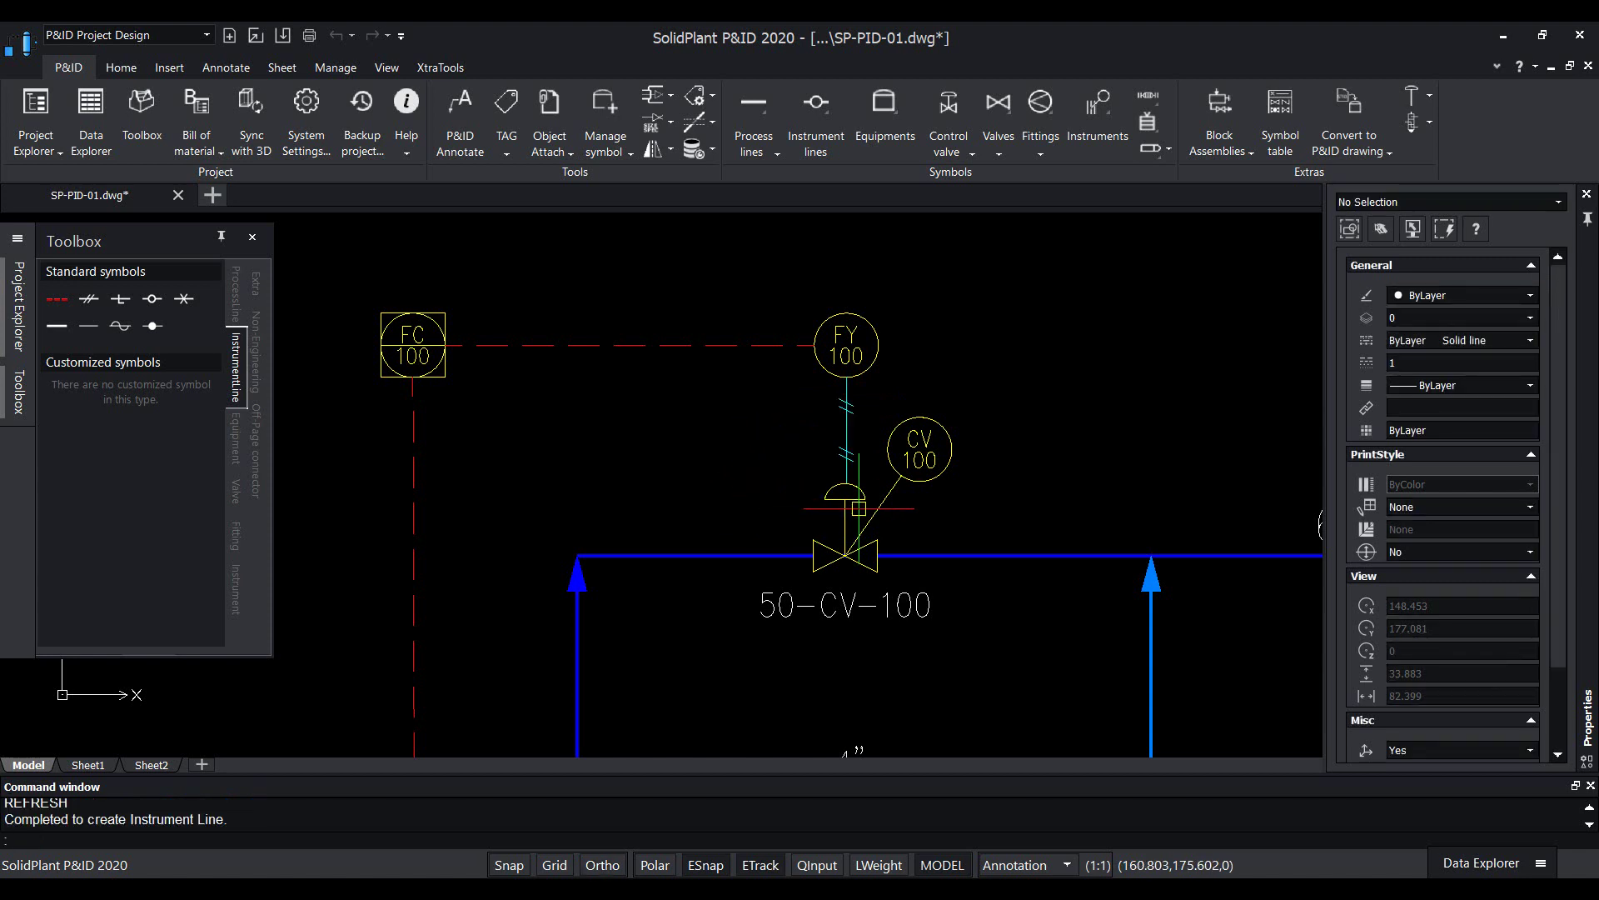
scroll(845, 467, down, 2)
scroll(833, 516, down, 2)
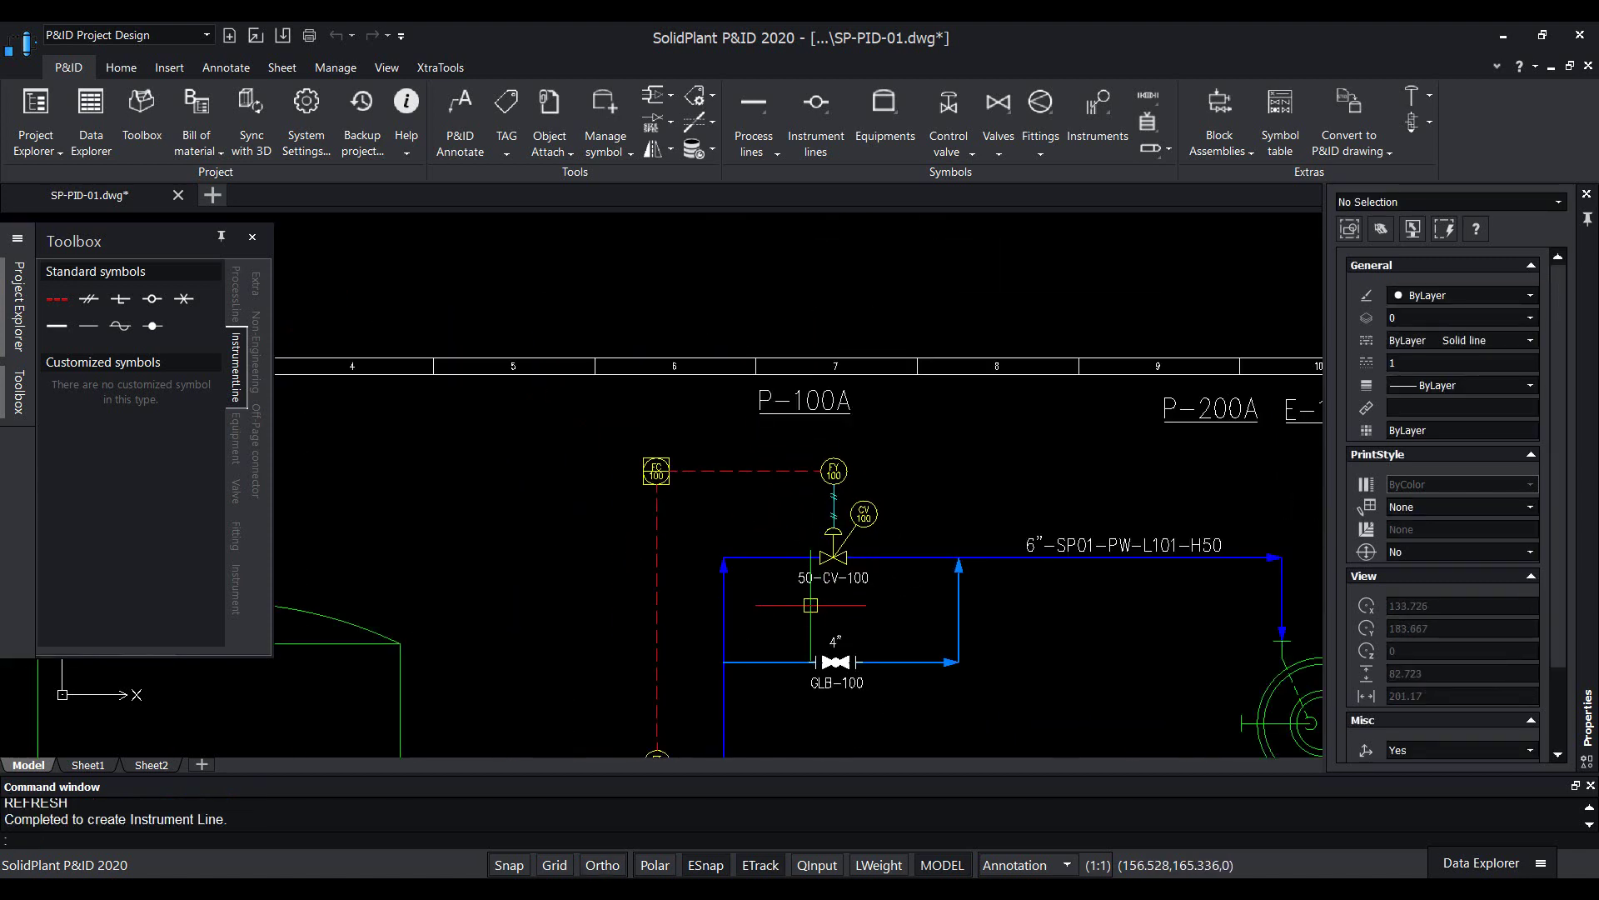
middle_drag(803, 658, 803, 531)
scroll(850, 587, up, 1)
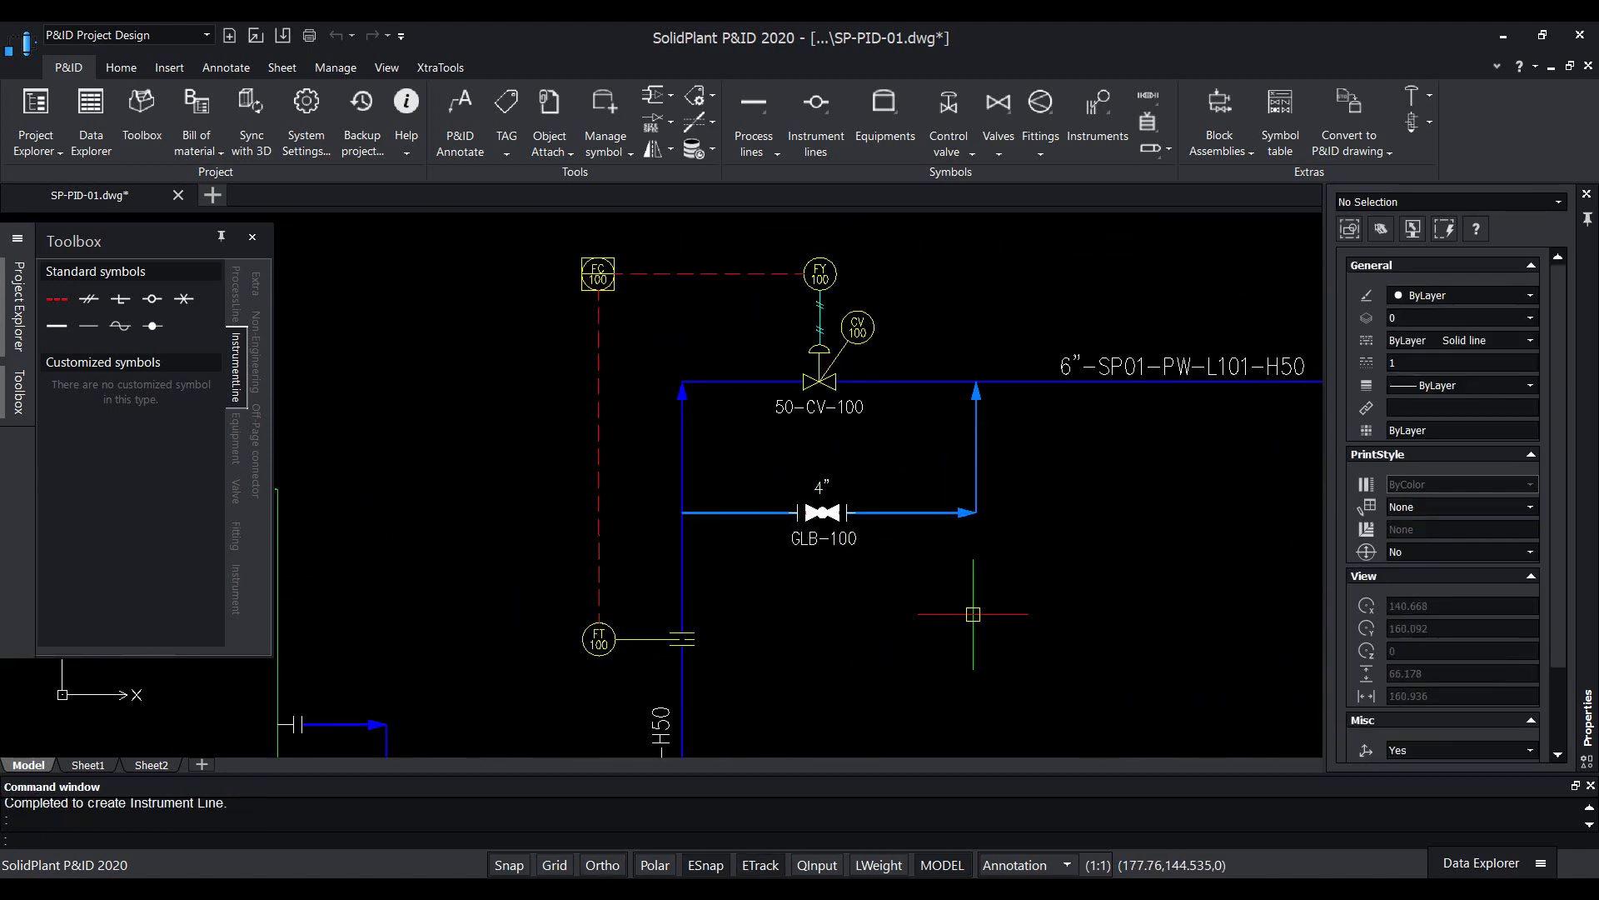